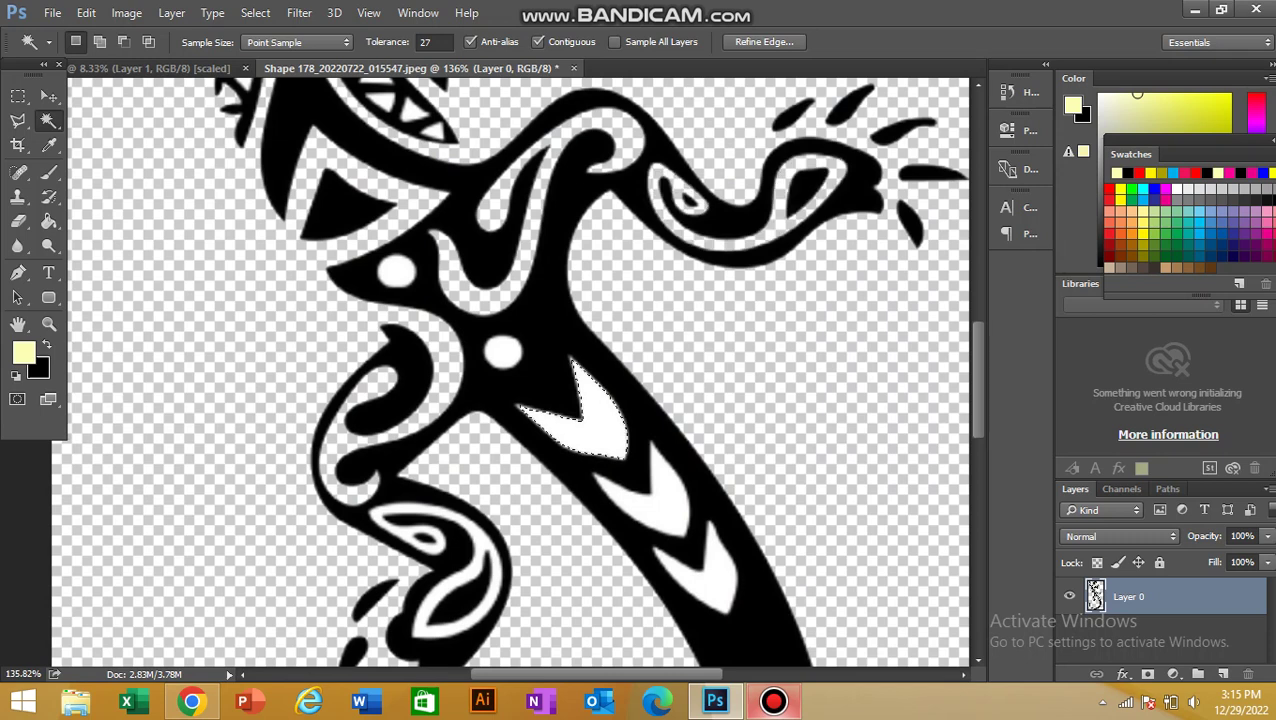
Remove the white fill from the second and third chevrons on the upper tail using the Magic Wand.
left_click(665, 468)
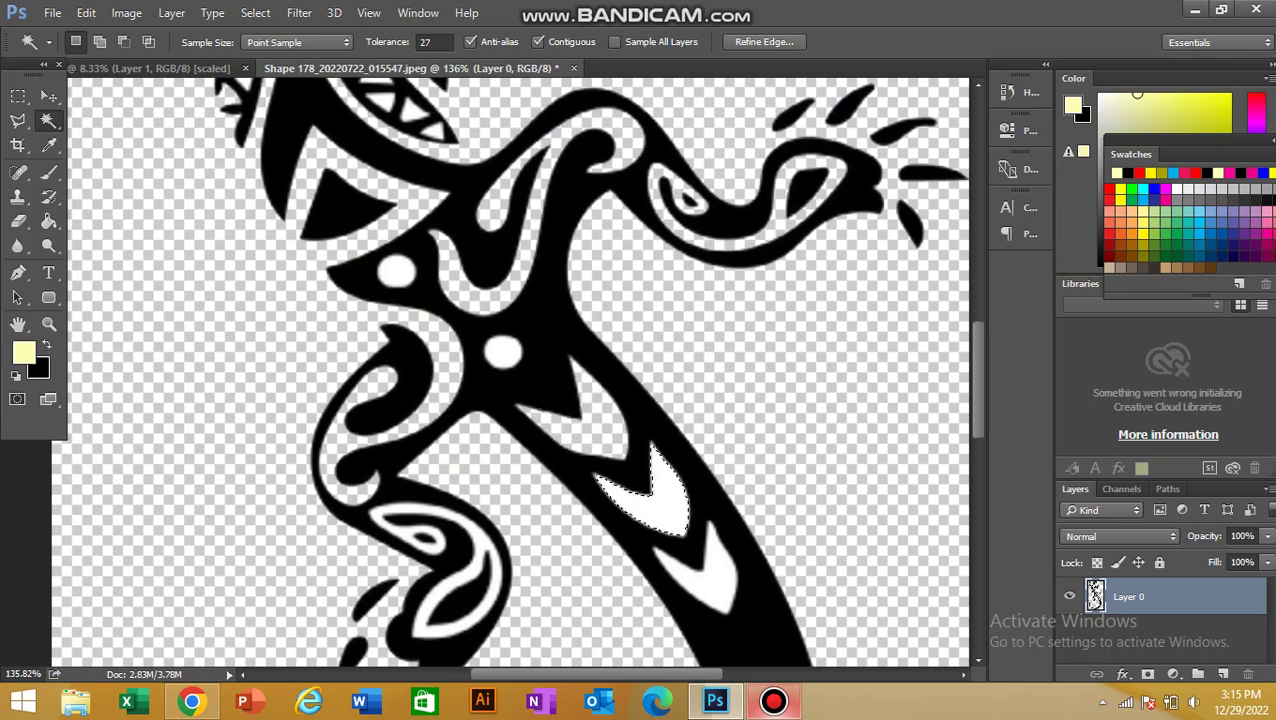
scroll(665, 468, "down", 1)
left_click(716, 521)
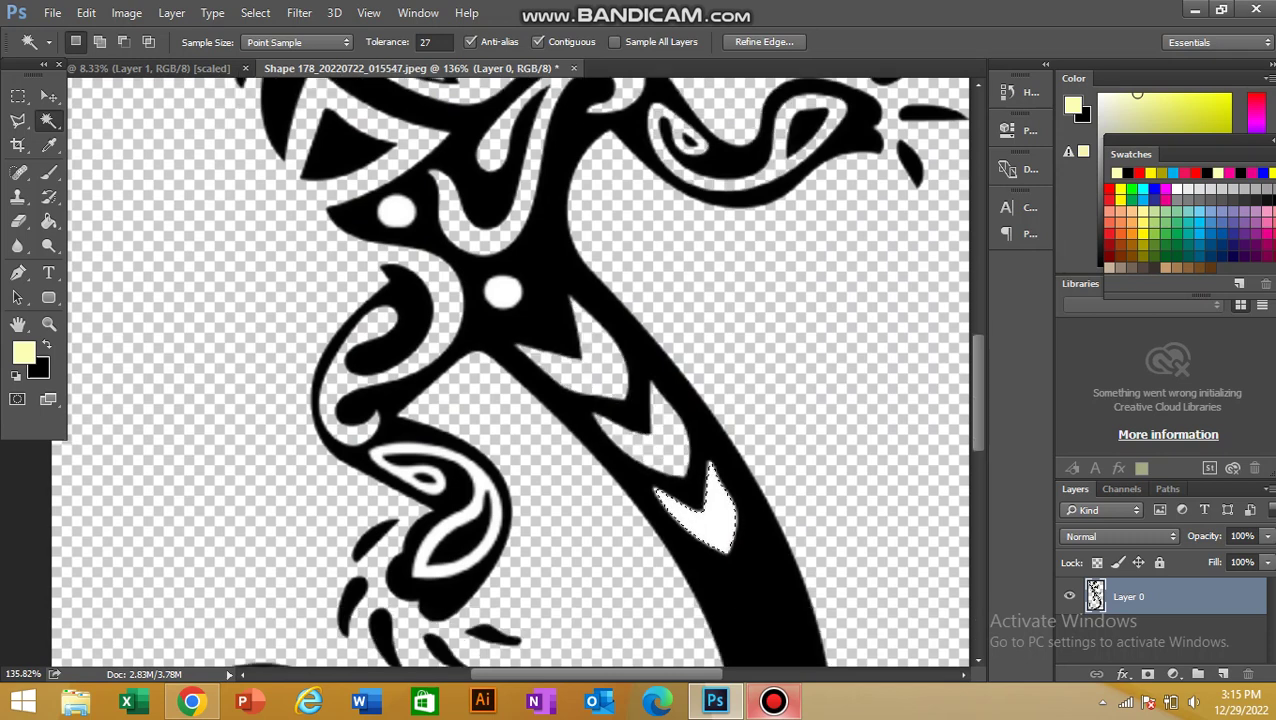
scroll(509, 371, "down", 1)
scroll(710, 415, "down", 4)
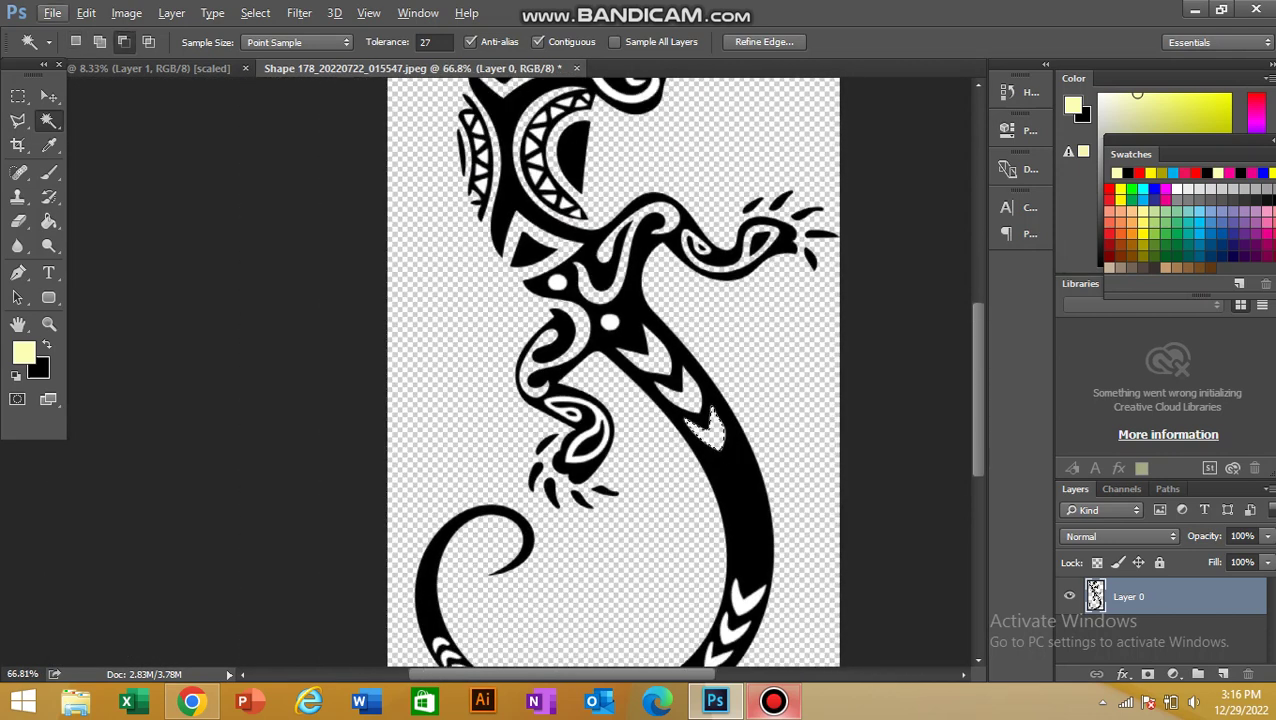
Delete the white areas across the lizard's shoulders: the curved band, the round dot and the opposite band.
scroll(618, 350, "down", 4)
scroll(429, 245, "up", 8)
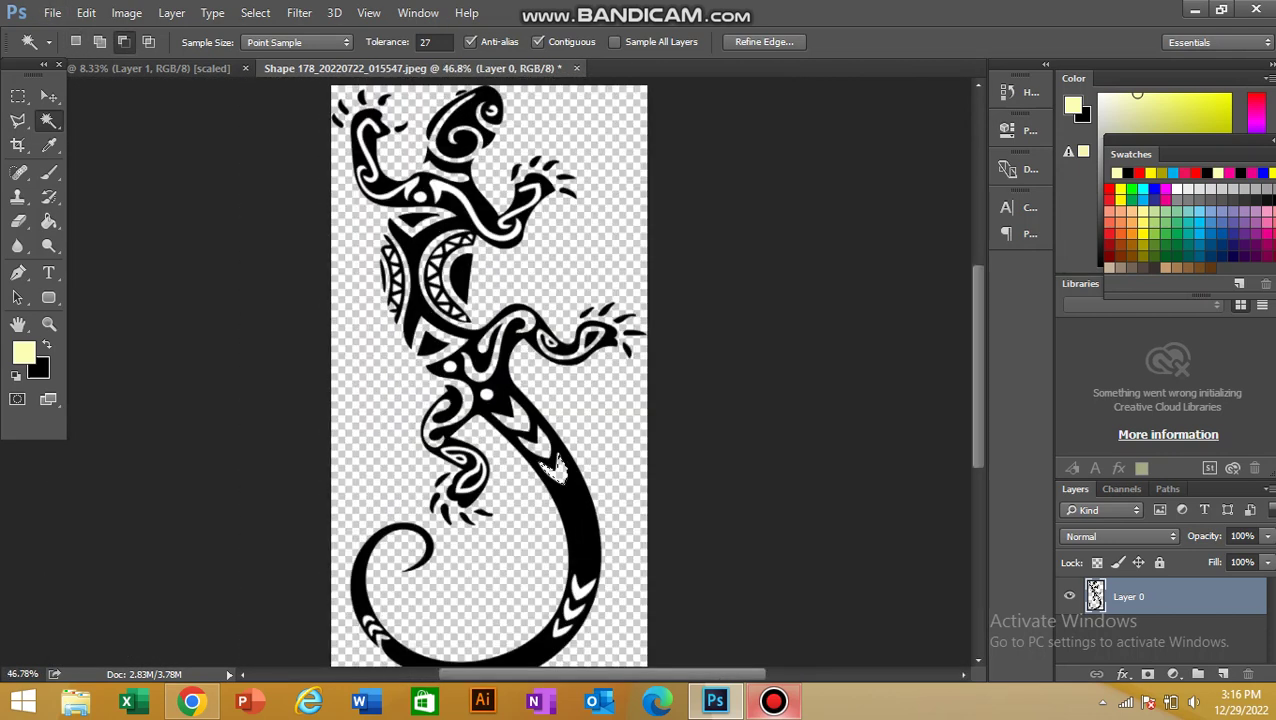
scroll(429, 170, "up", 1)
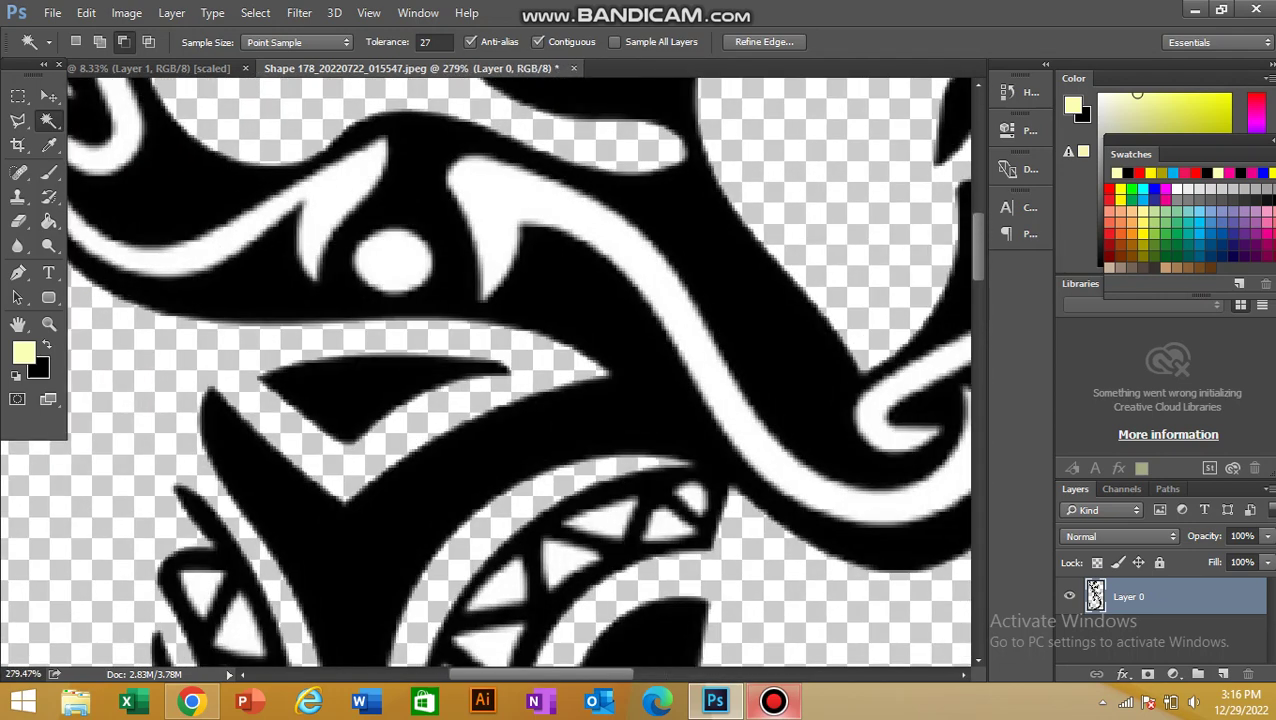
left_click(485, 192)
key("Delete")
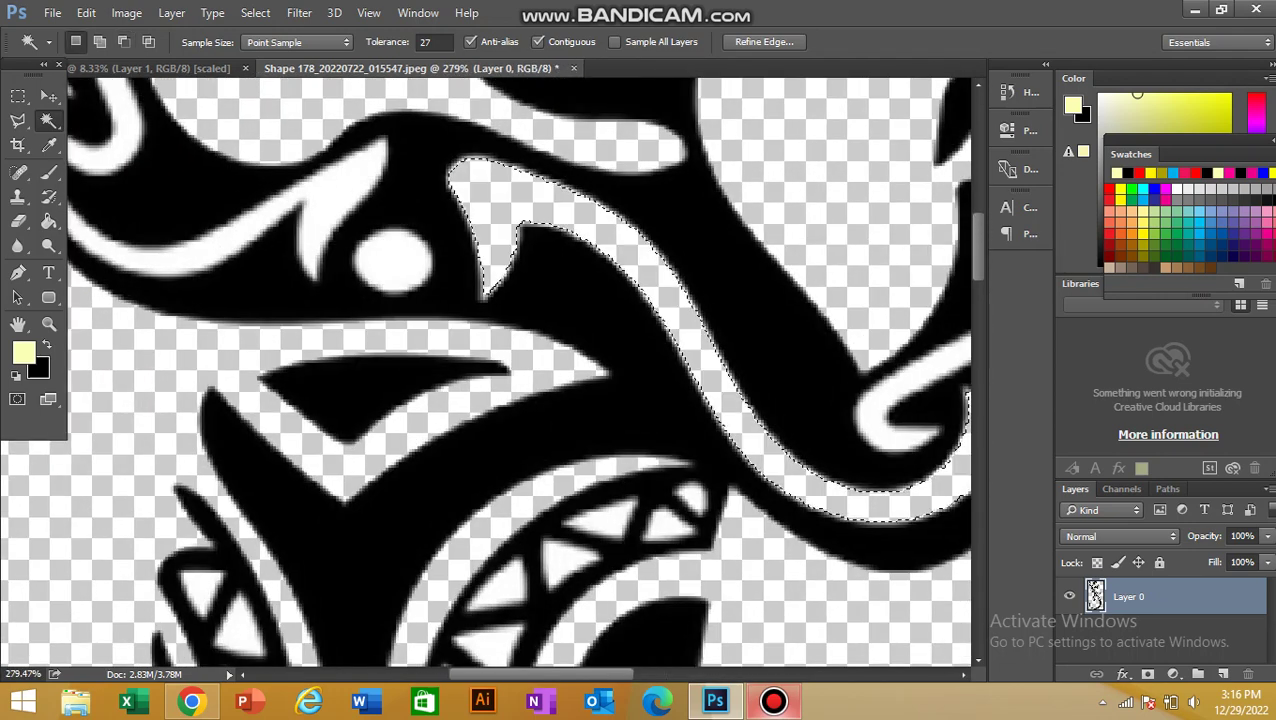
left_click(393, 261)
key("Delete")
left_click(332, 202)
key("Delete")
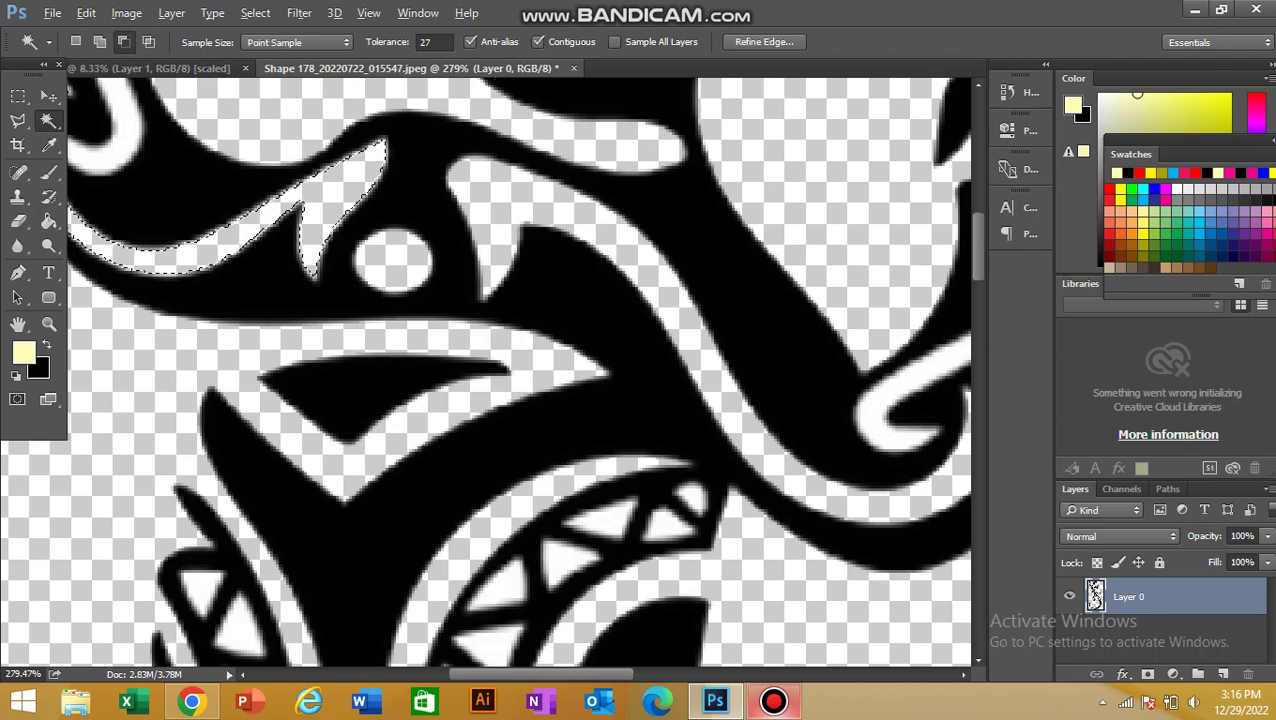
Delete the white strips inside the lizard's two front legs and clear the selection.
scroll(191, 289, "down", 2)
scroll(191, 289, "up", 1)
scroll(191, 289, "up", 2)
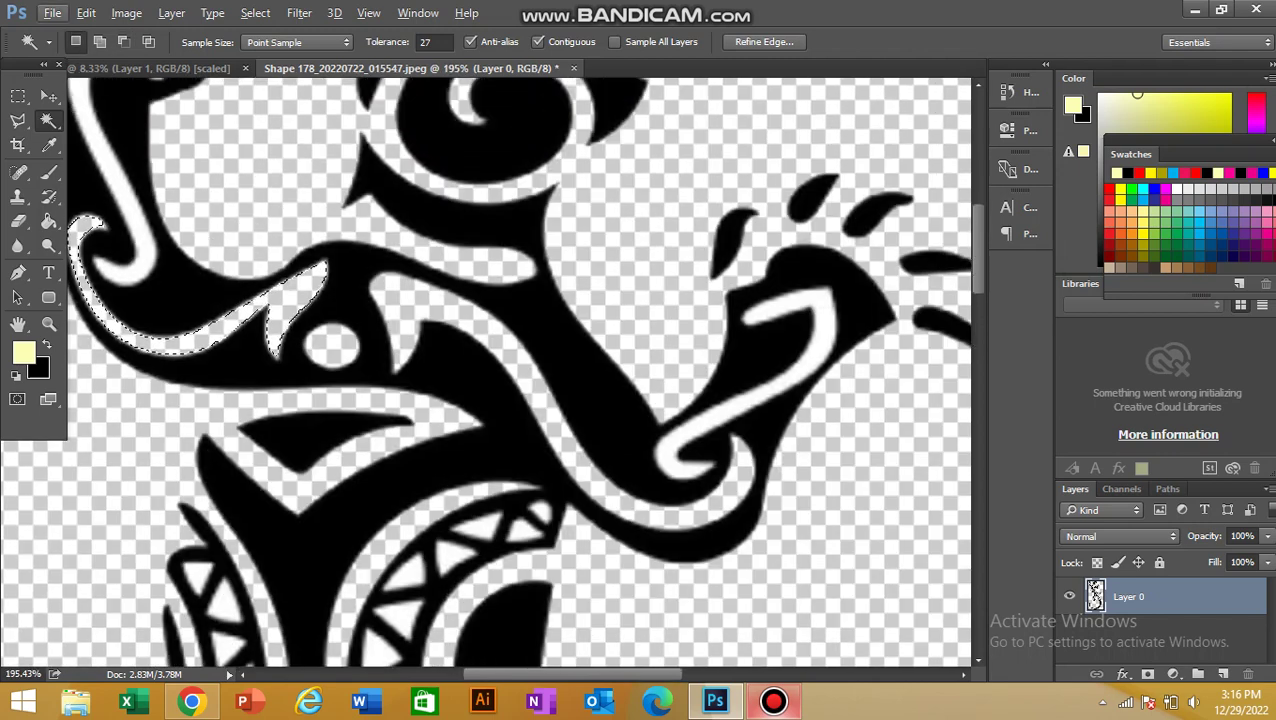
left_click(134, 212)
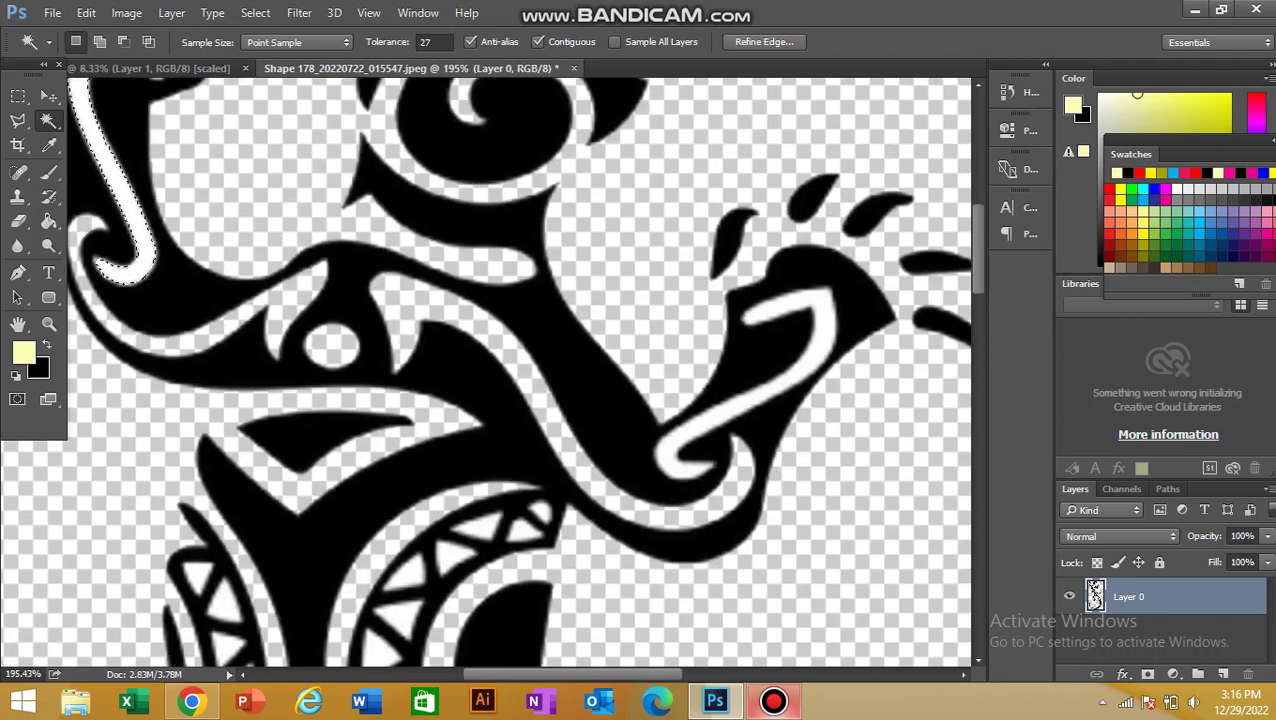
scroll(130, 200, "down", 1)
scroll(130, 200, "down", 2)
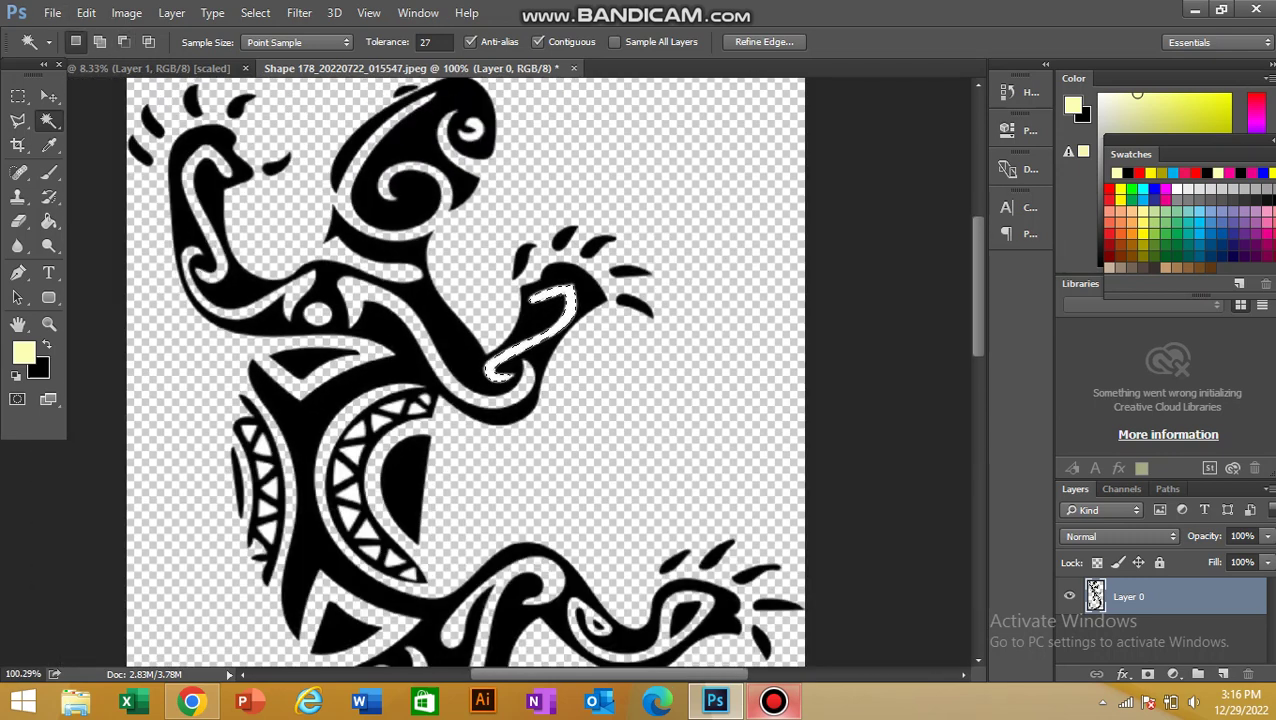
key("Delete")
scroll(512, 342, "up", 3)
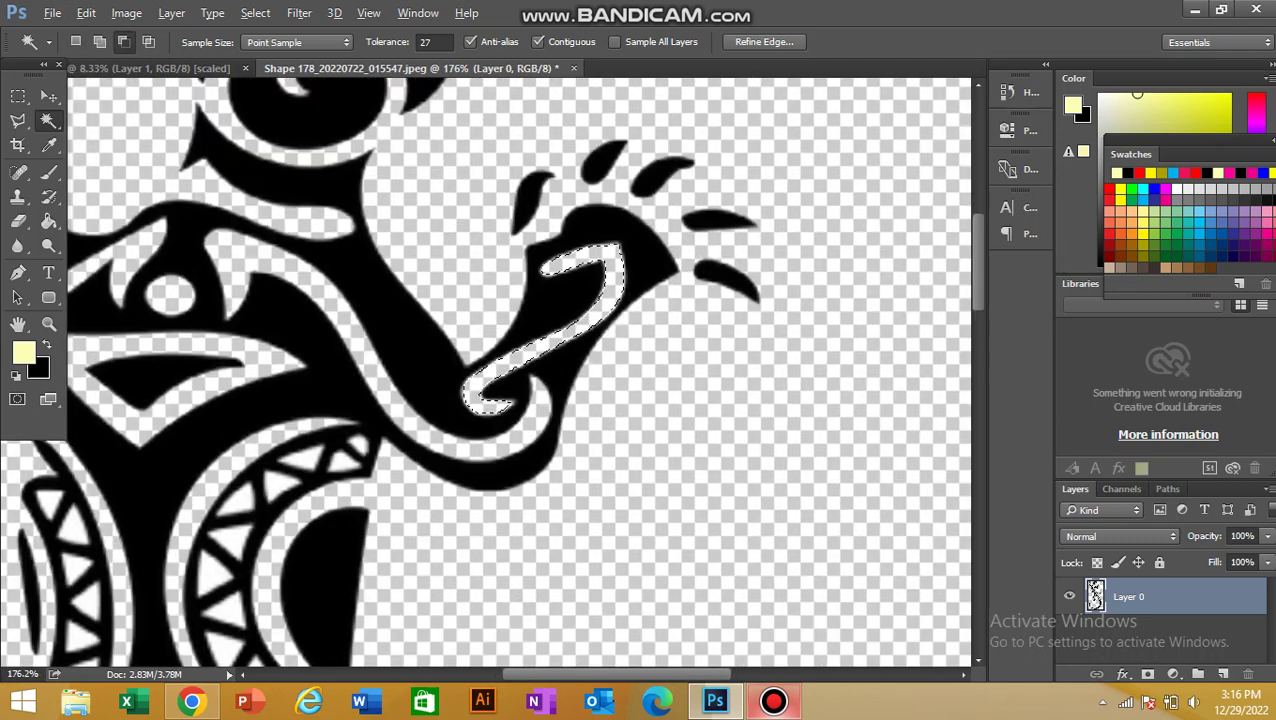
scroll(520, 370, "up", 1)
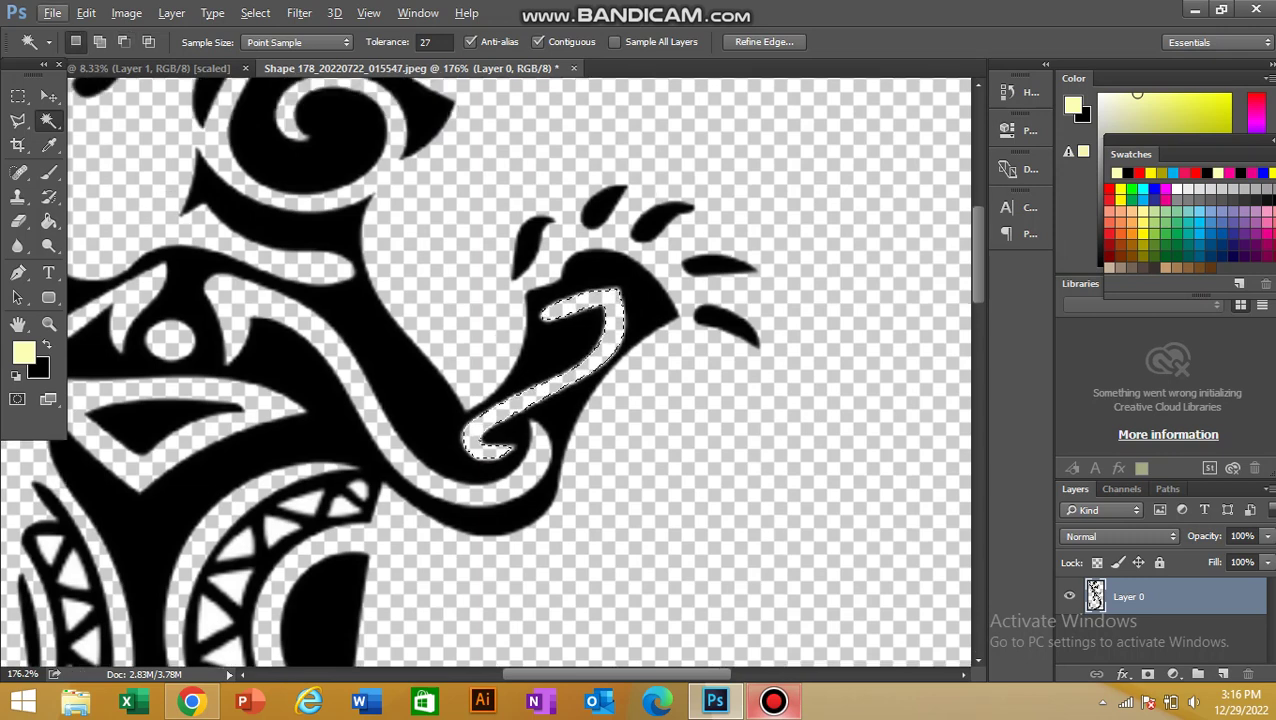
scroll(520, 370, "down", 7)
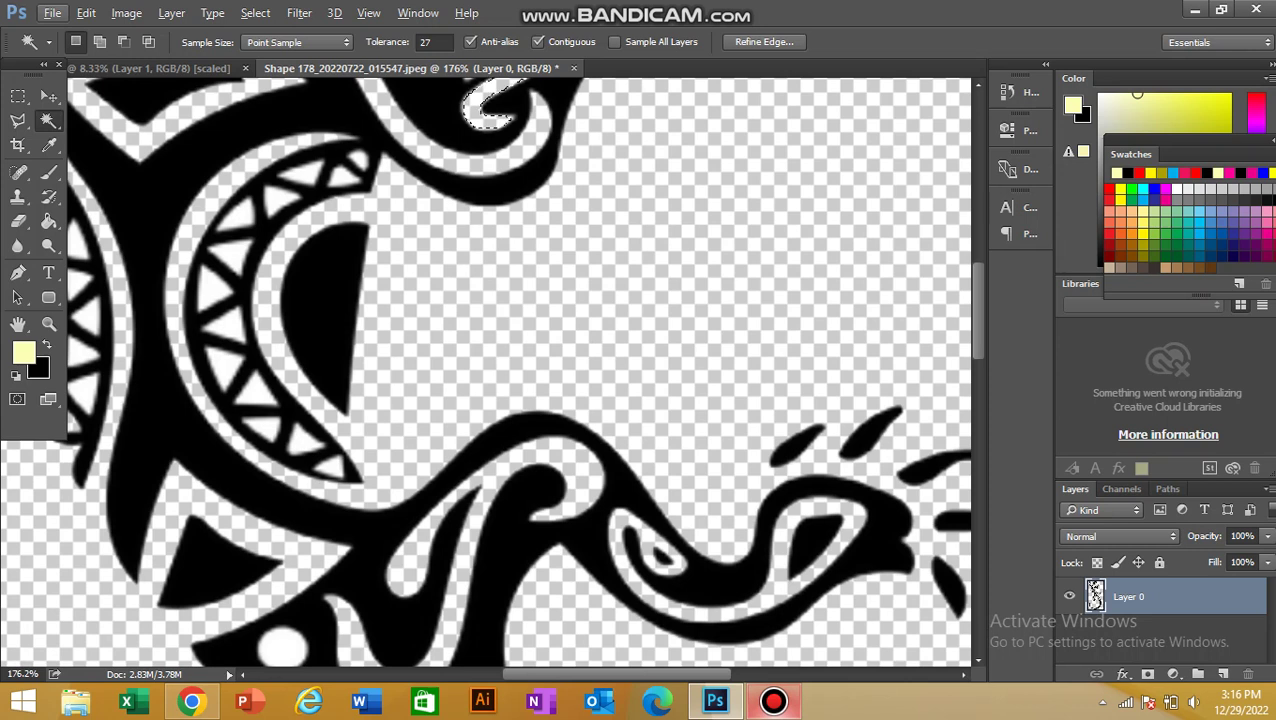
key("ctrl+d")
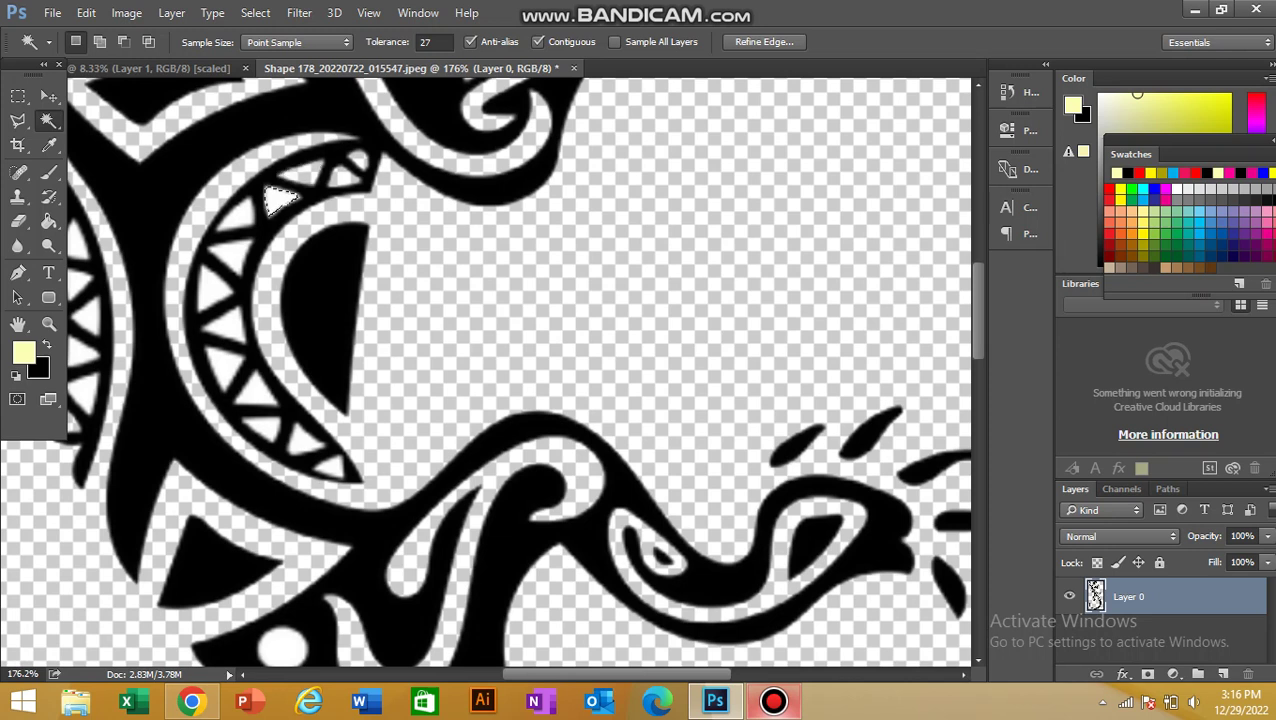
Remove the white triangles one by one along the crescent-shaped band on the lizard's body.
left_click(229, 256)
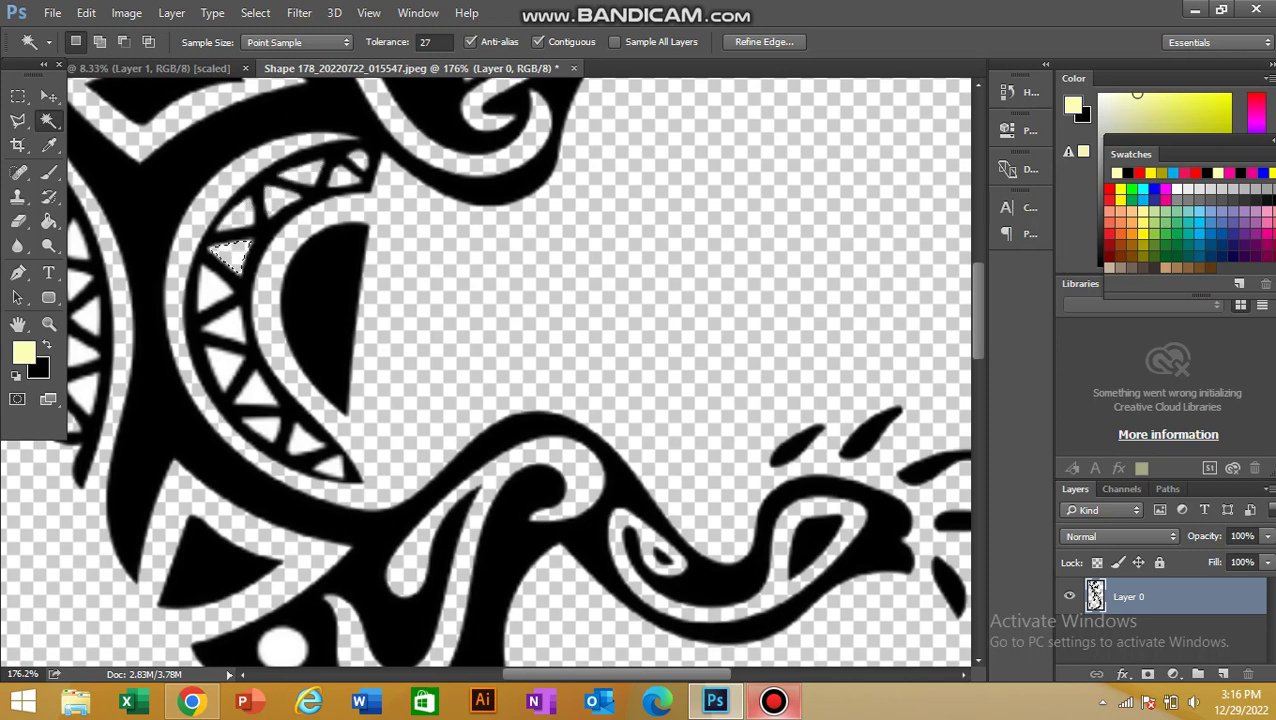
left_click(211, 286)
left_click(224, 324)
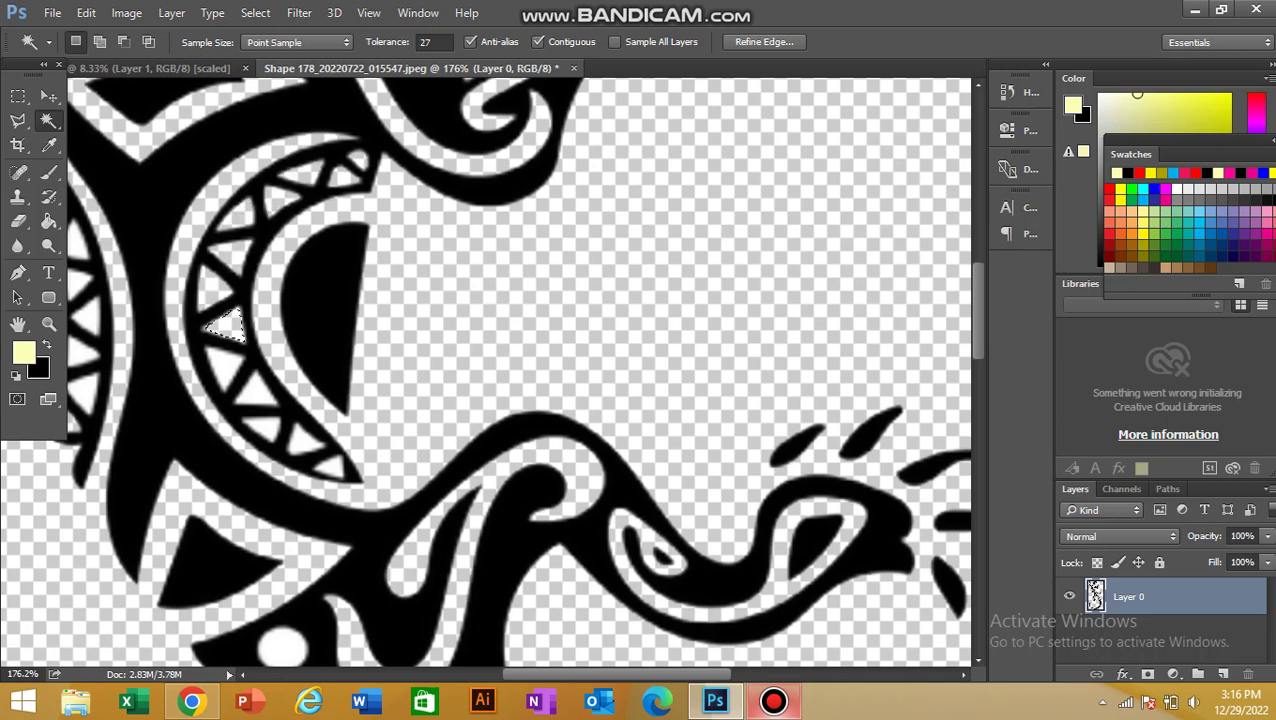
left_click(222, 362)
left_click(256, 392)
left_click(266, 428)
left_click(305, 441)
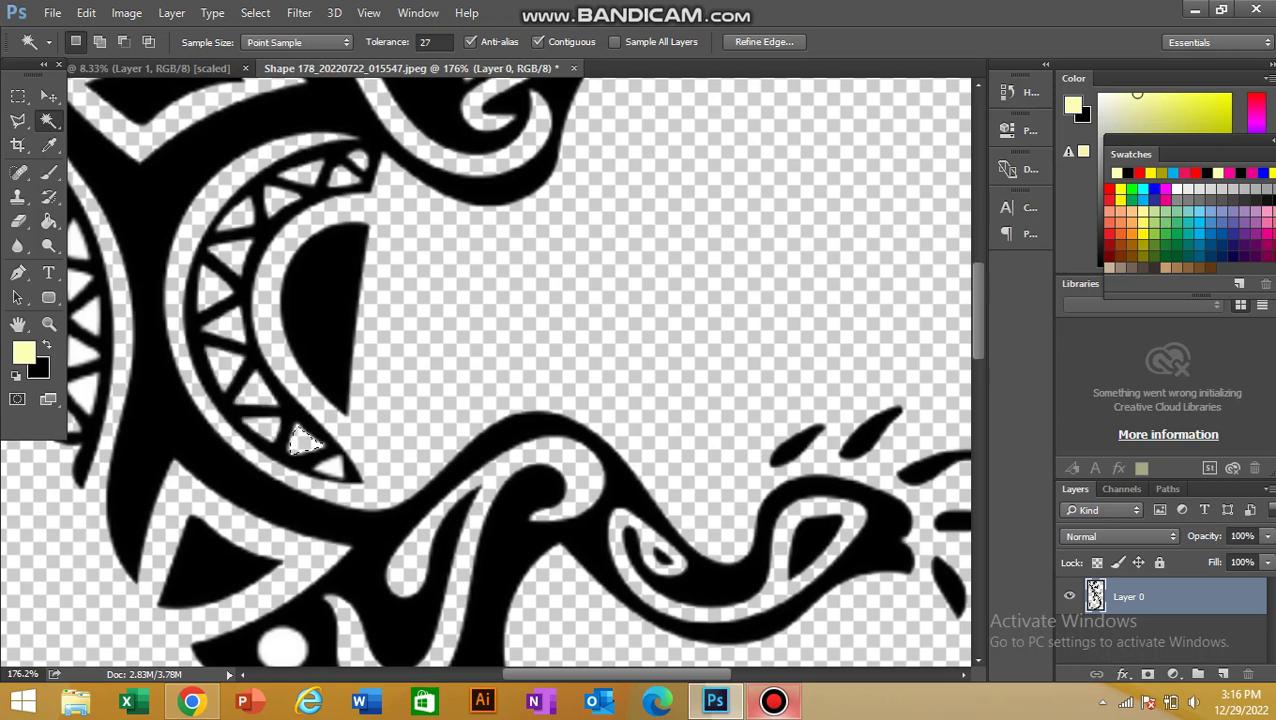
left_click(328, 468)
Delete the white from the two round dots at the hips and from the swirl in the lower hind leg.
scroll(330, 466, "down", 3)
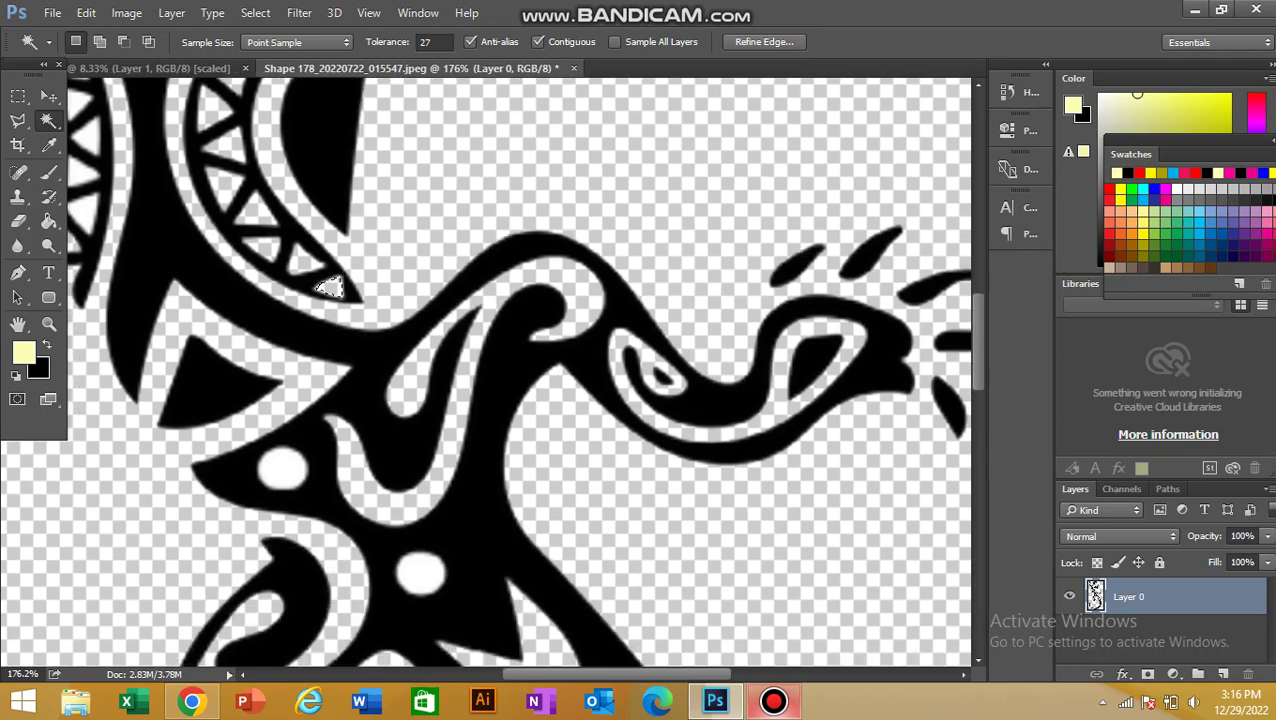
left_click(282, 468)
key("Delete")
left_click(420, 572)
scroll(420, 572, "down", 6)
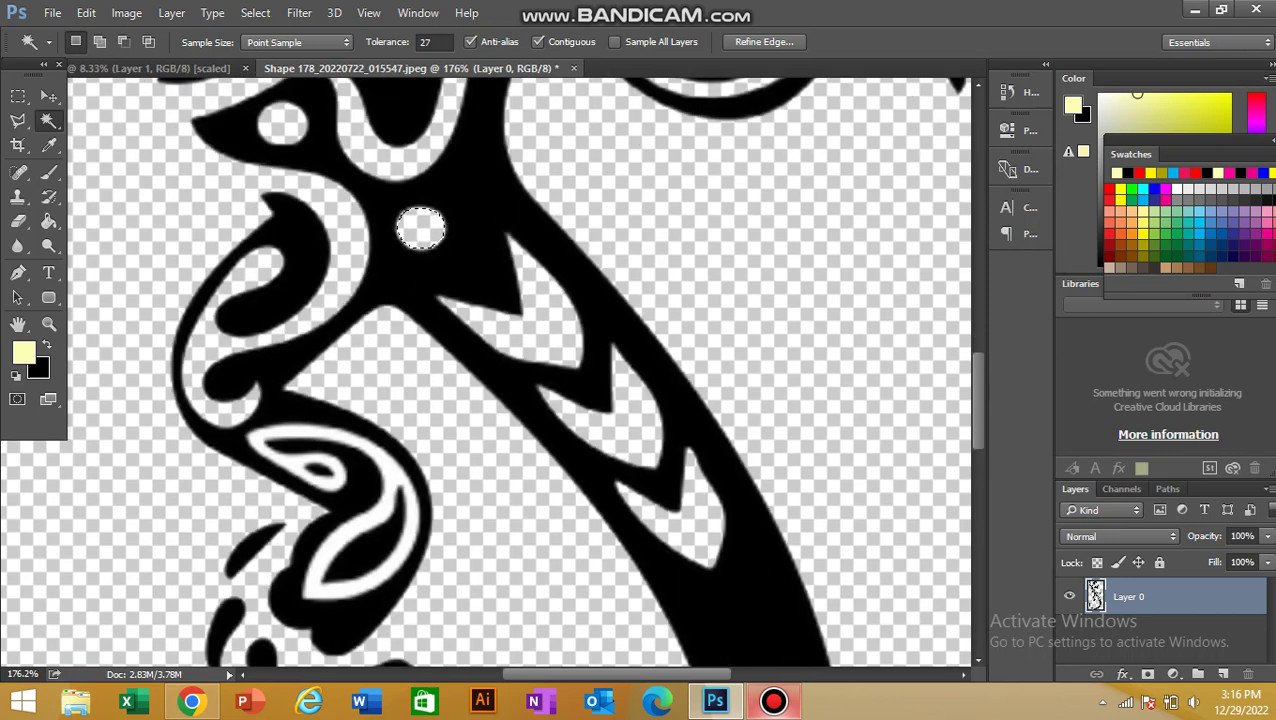
left_click(387, 496)
key("Delete")
scroll(387, 496, "down", 1)
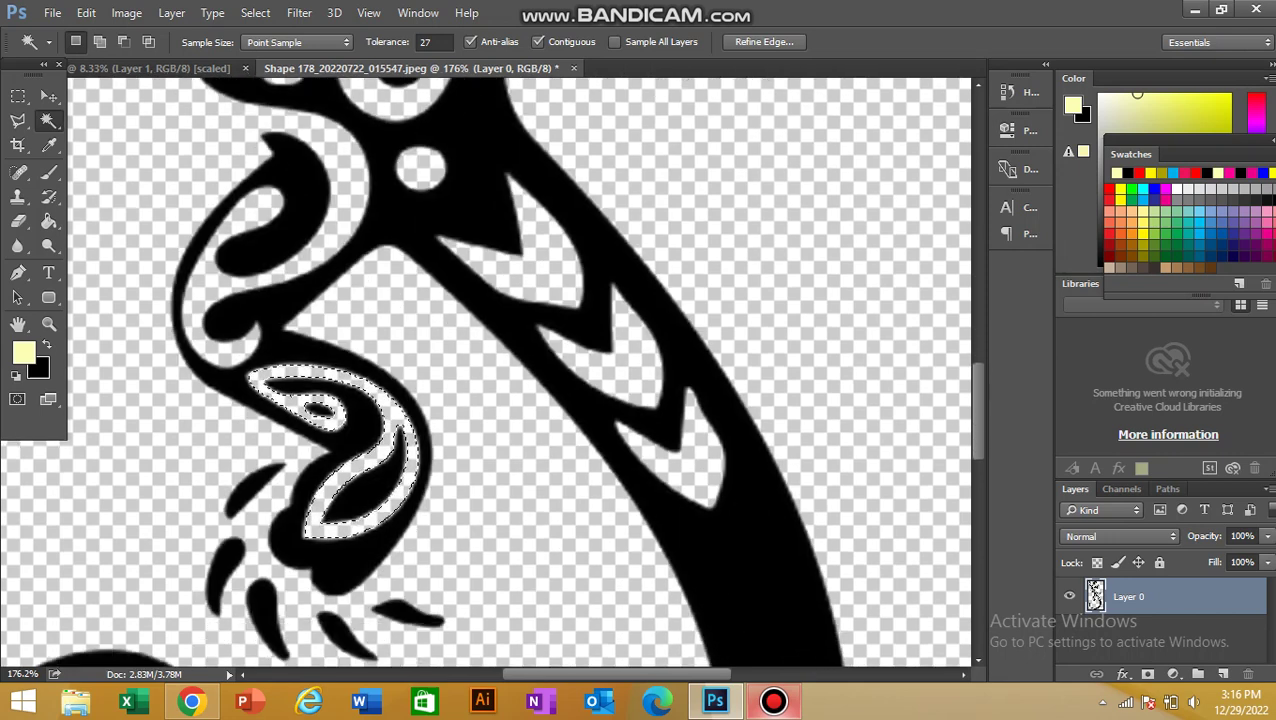
Delete the white fill from the three chevrons on the lower bend of the tail.
scroll(485, 371, "down", 6)
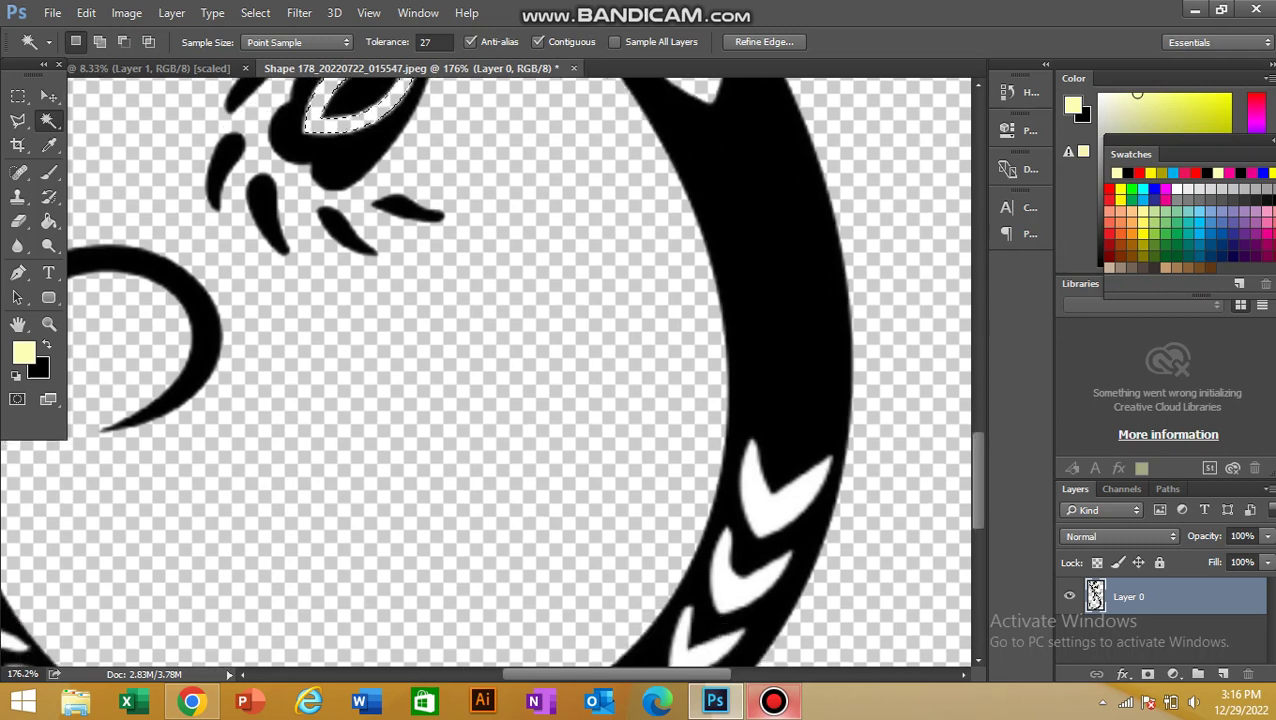
left_click(772, 510)
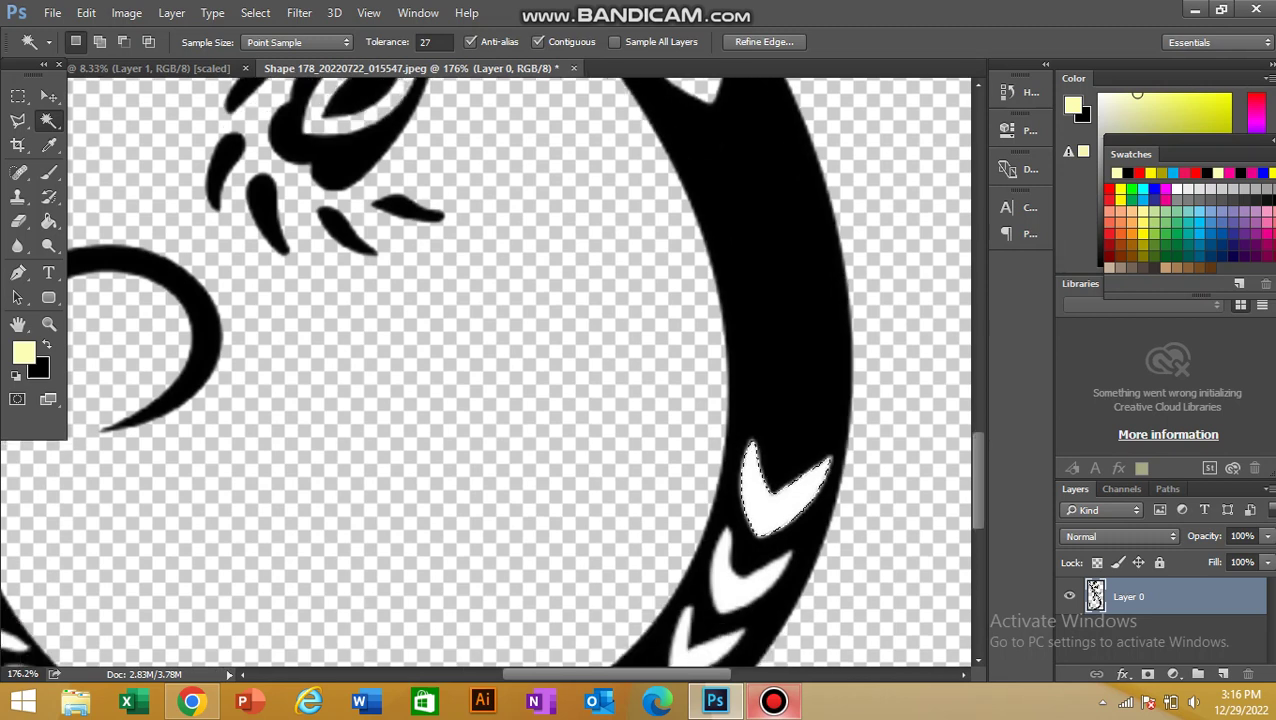
key("Delete")
scroll(765, 512, "down", 1)
left_click(738, 546)
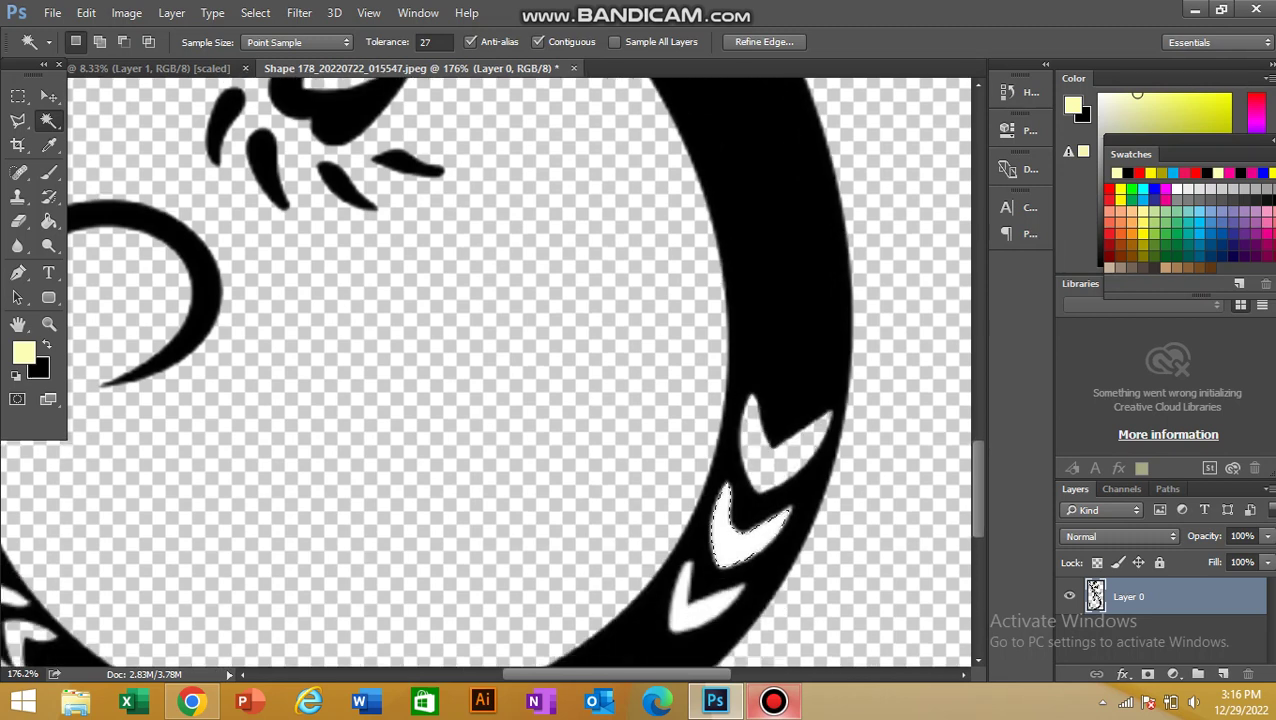
key("Delete")
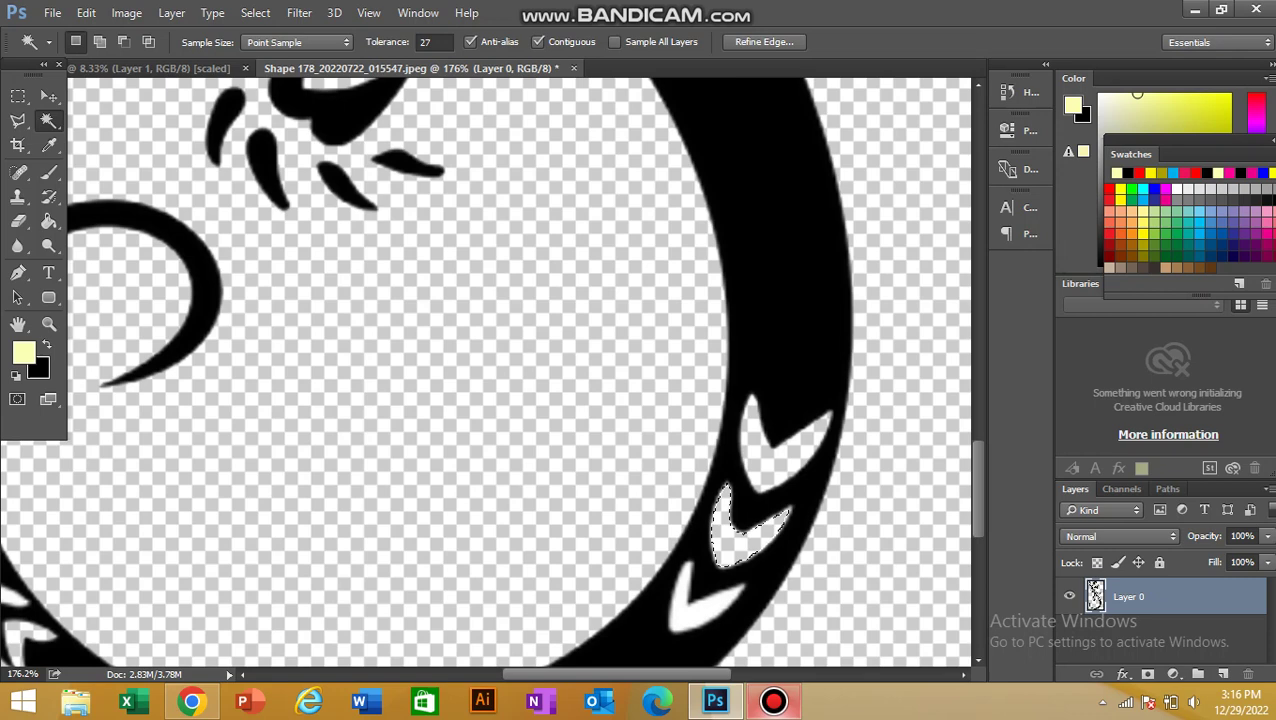
scroll(765, 465, "down", 2)
left_click(705, 525)
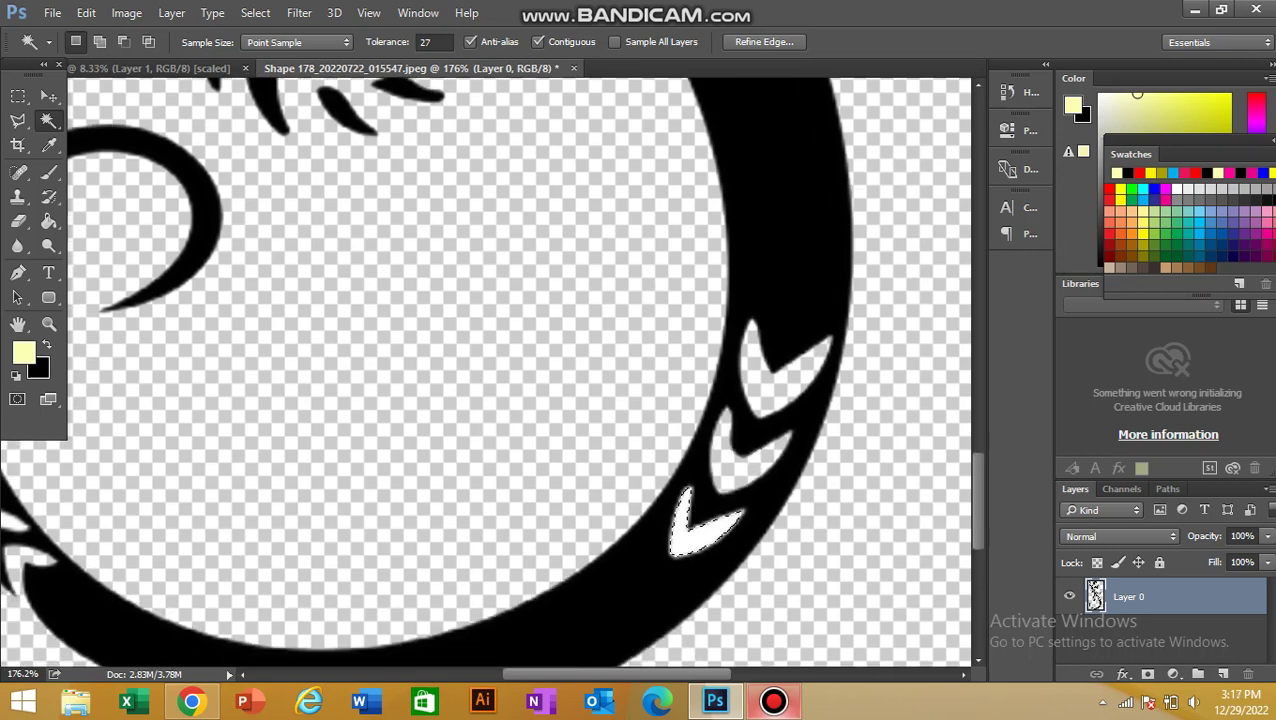
key("Delete")
Remove the white fill from the three small chevrons near the curled tip of the tail.
scroll(705, 525, "down", 6)
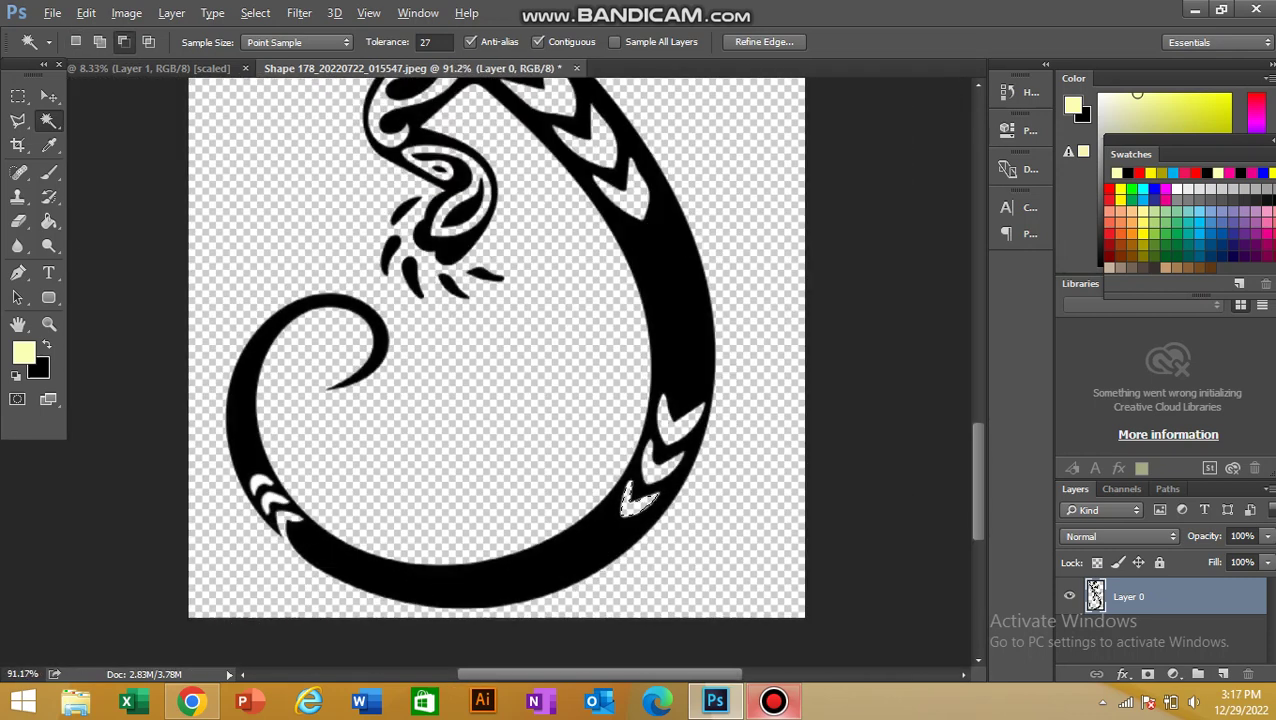
scroll(585, 470, "down", 1)
scroll(585, 470, "up", 5)
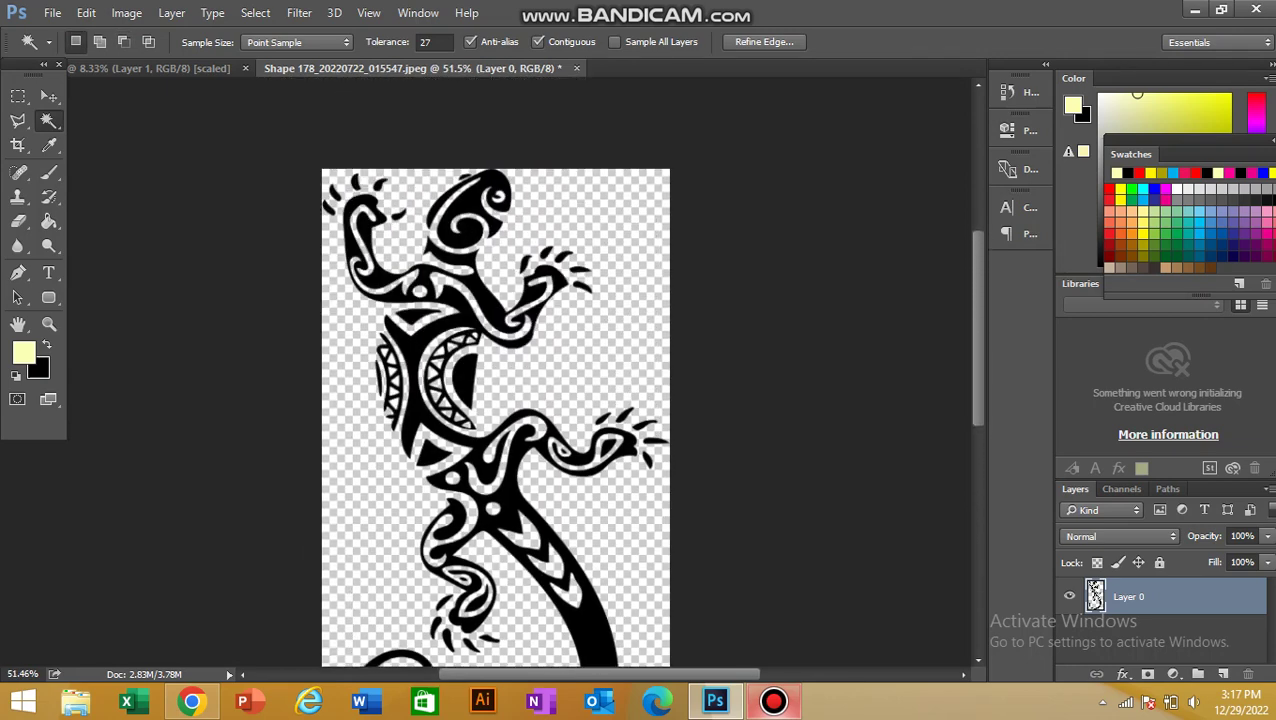
scroll(411, 214, "up", 7)
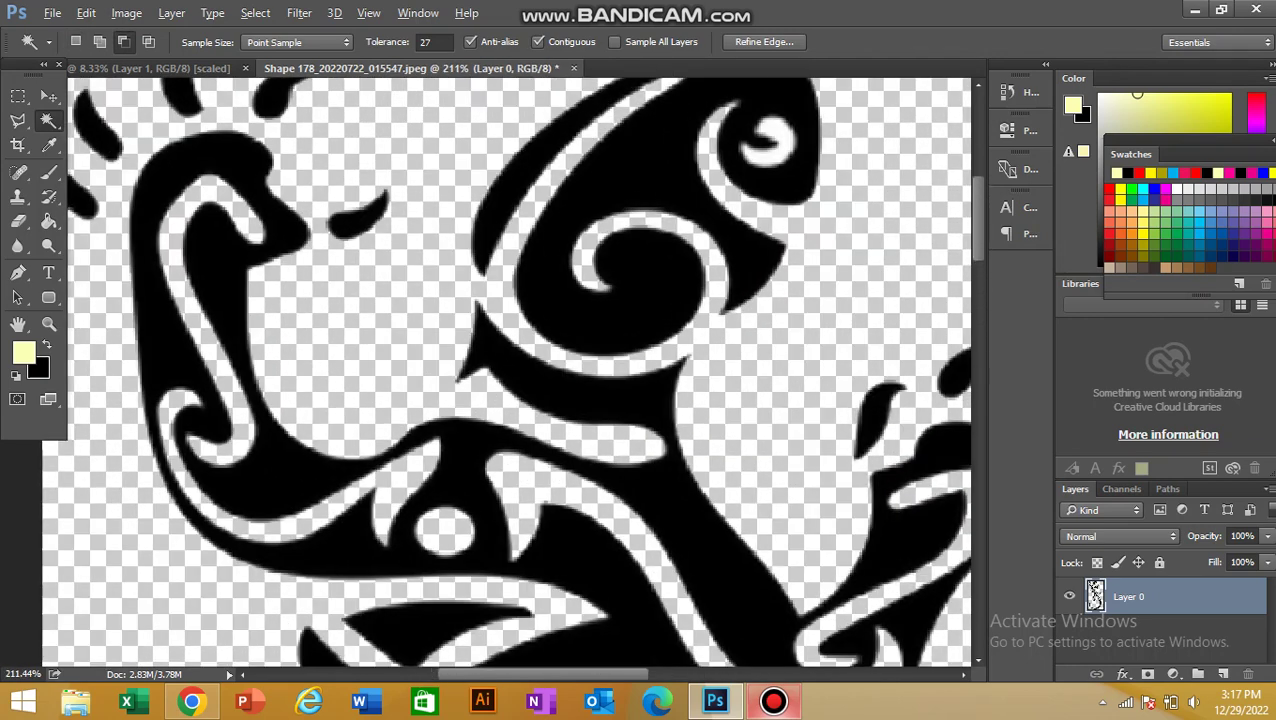
scroll(505, 370, "down", 7)
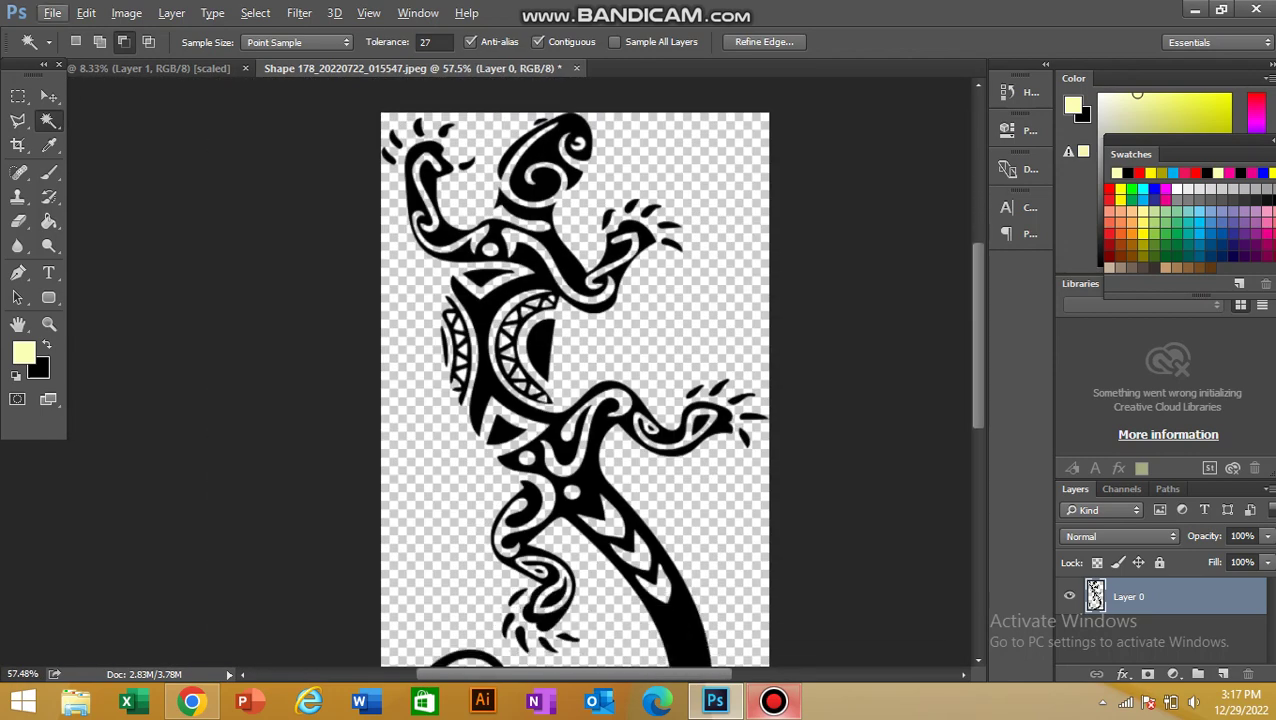
scroll(660, 494, "down", 5)
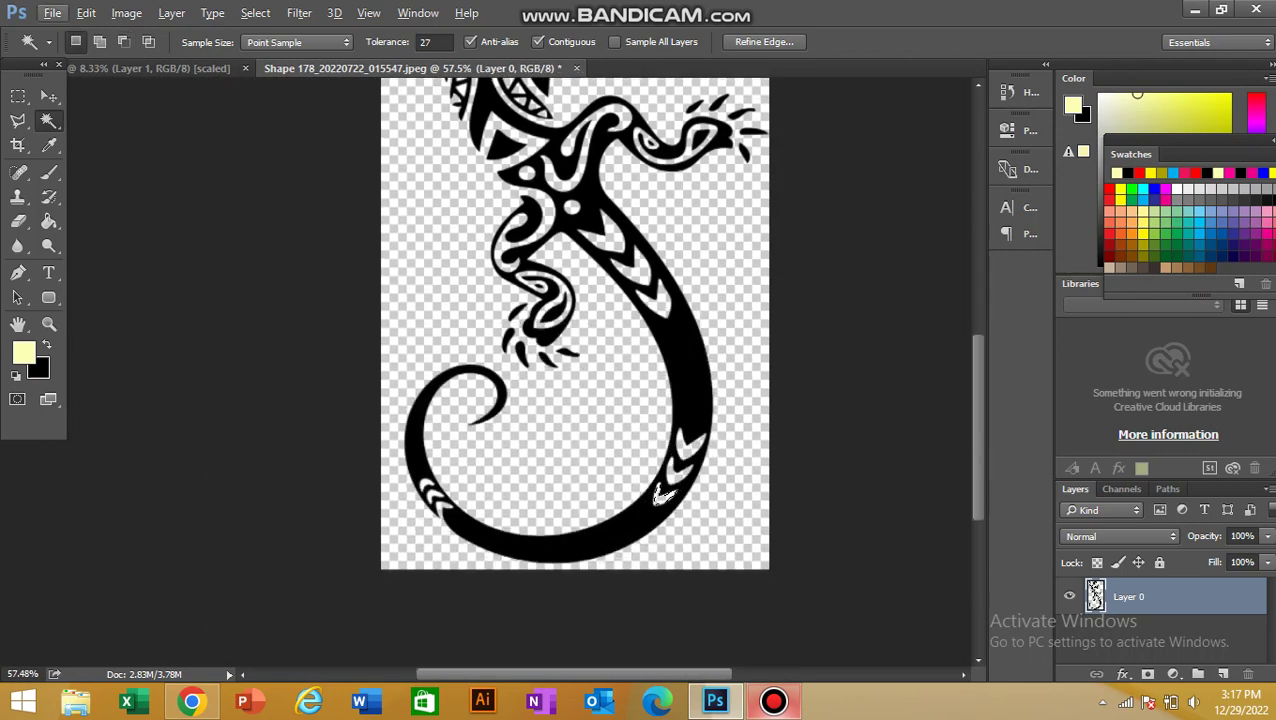
scroll(660, 494, "up", 8)
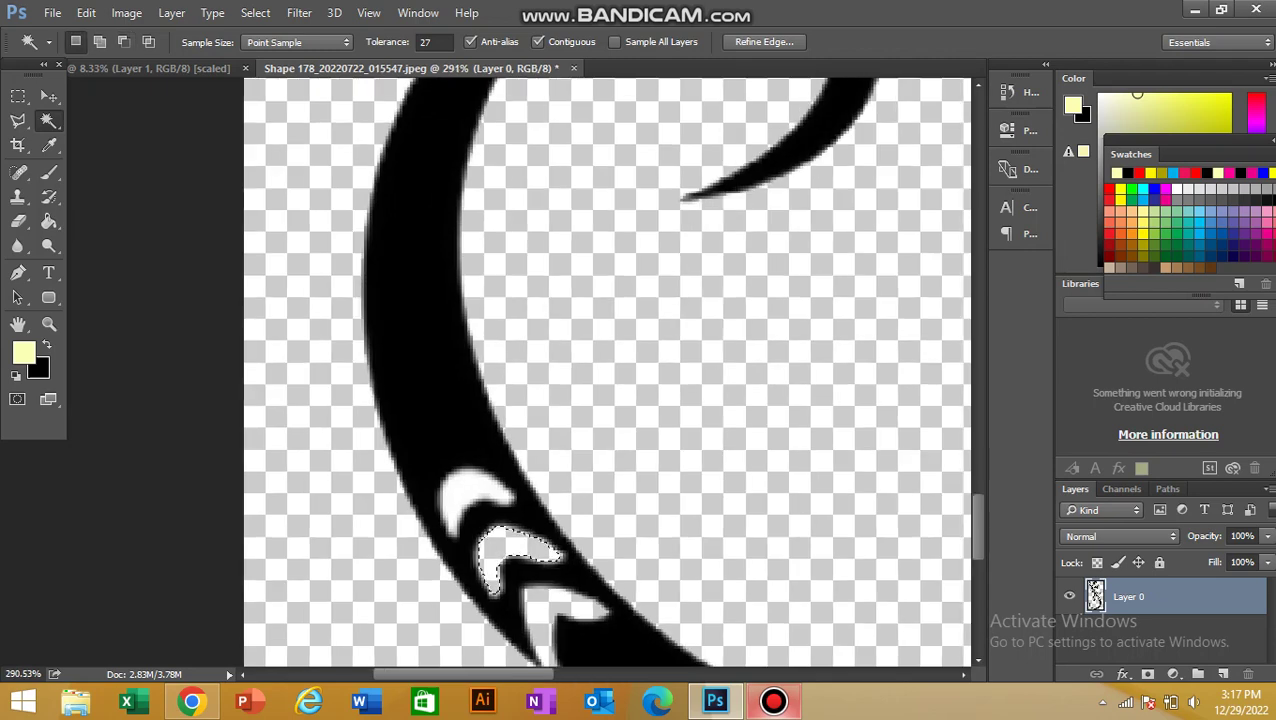
scroll(472, 472, "down", 7)
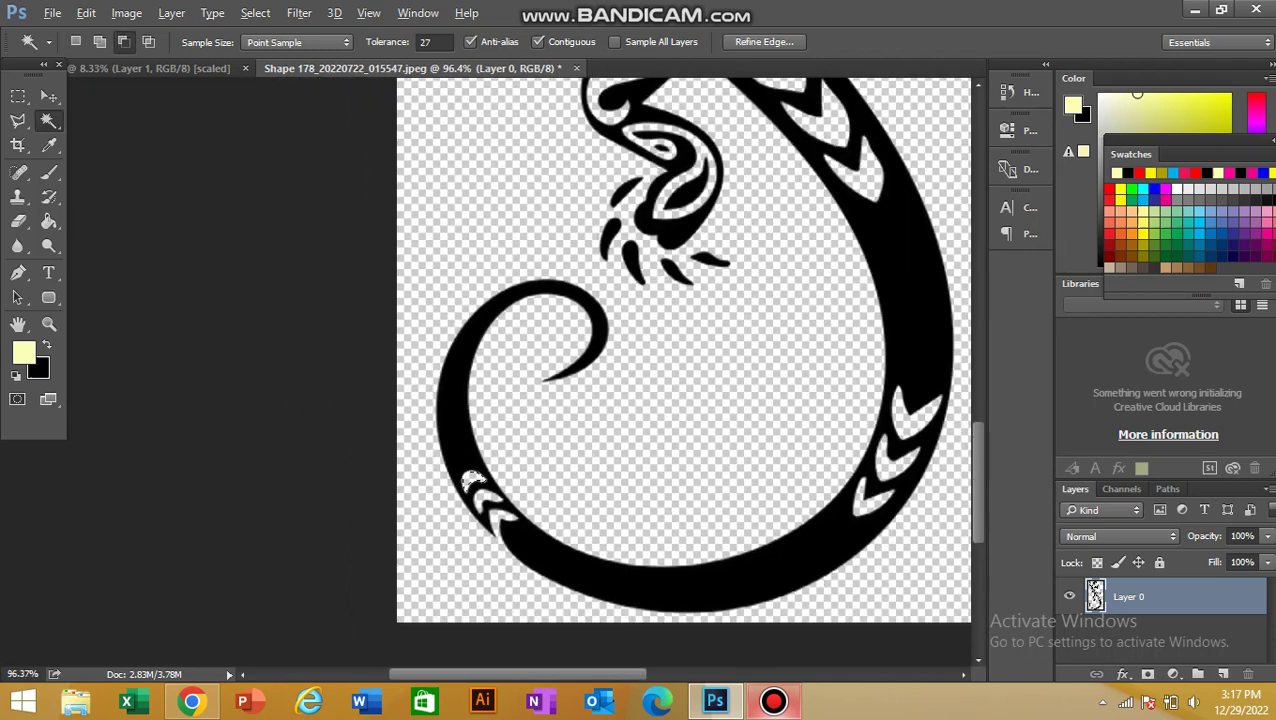
Check the tail, legs and body of the lizard for leftover white areas.
scroll(472, 474, "up", 4)
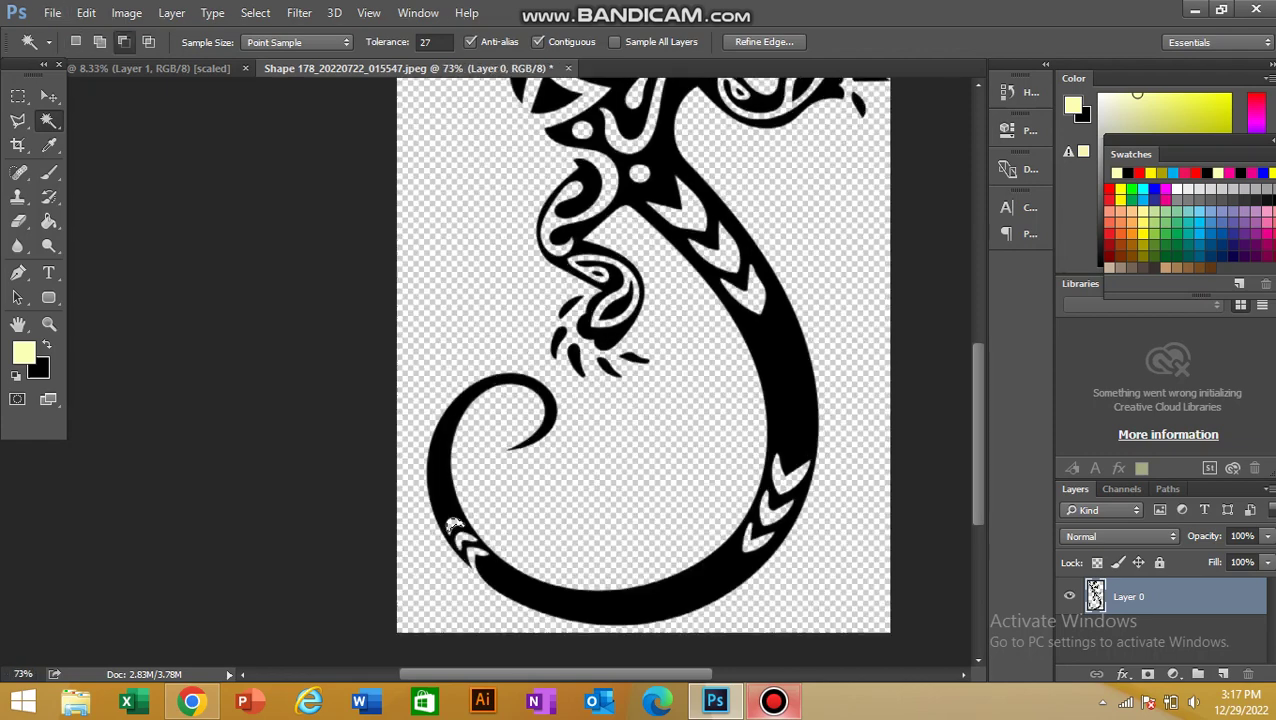
scroll(476, 480, "down", 4)
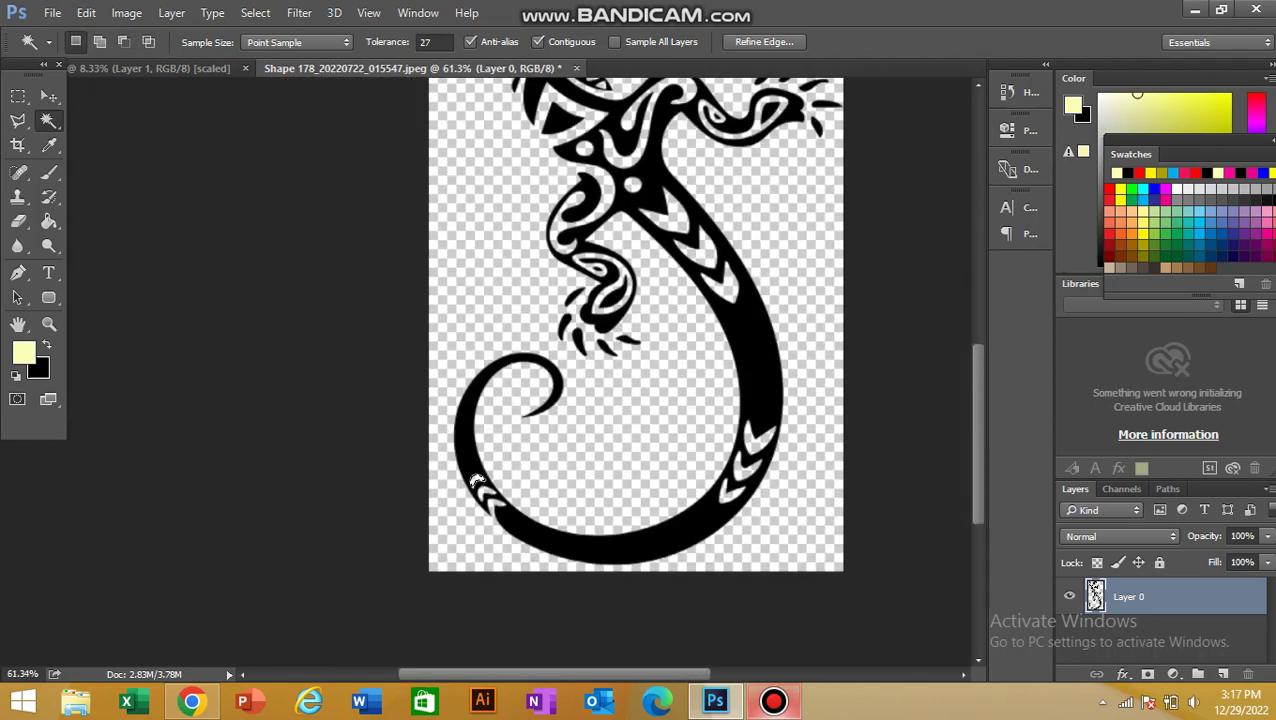
scroll(653, 112, "up", 4)
scroll(653, 112, "up", 5)
scroll(476, 480, "up", 6)
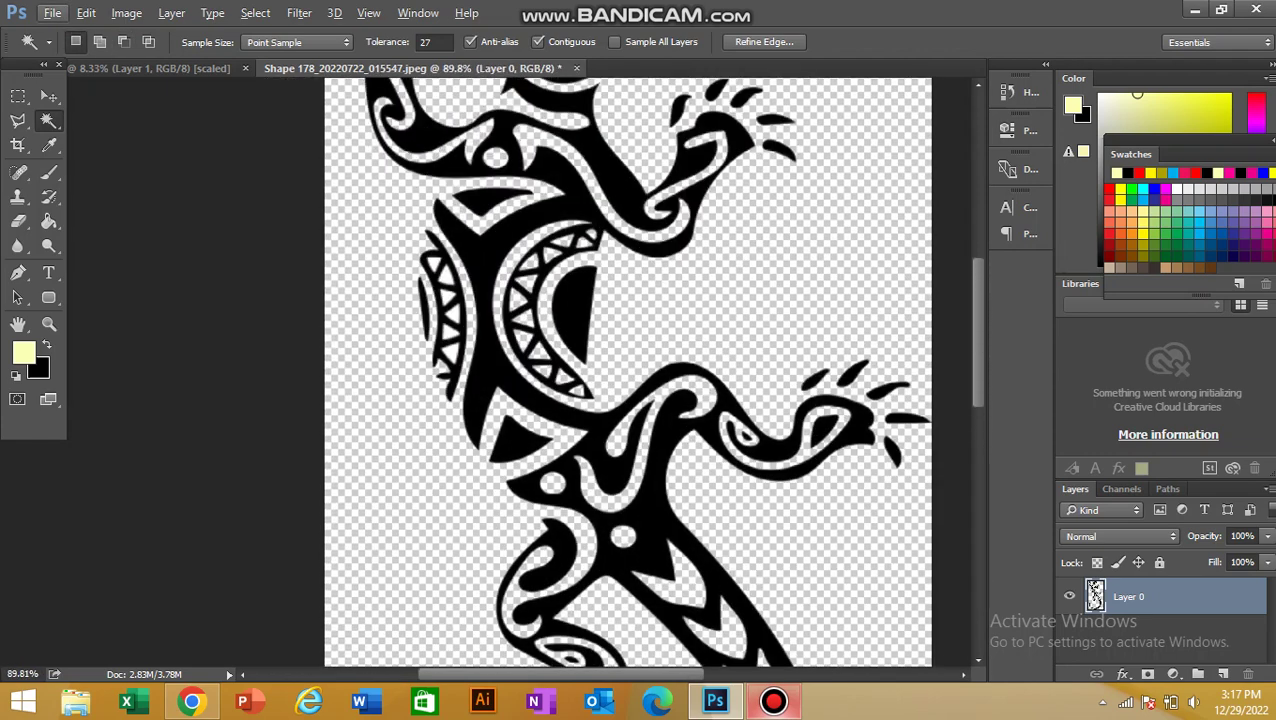
Select and delete the white fill inside the small swirl eye on the lizard's head.
scroll(627, 160, "up", 14)
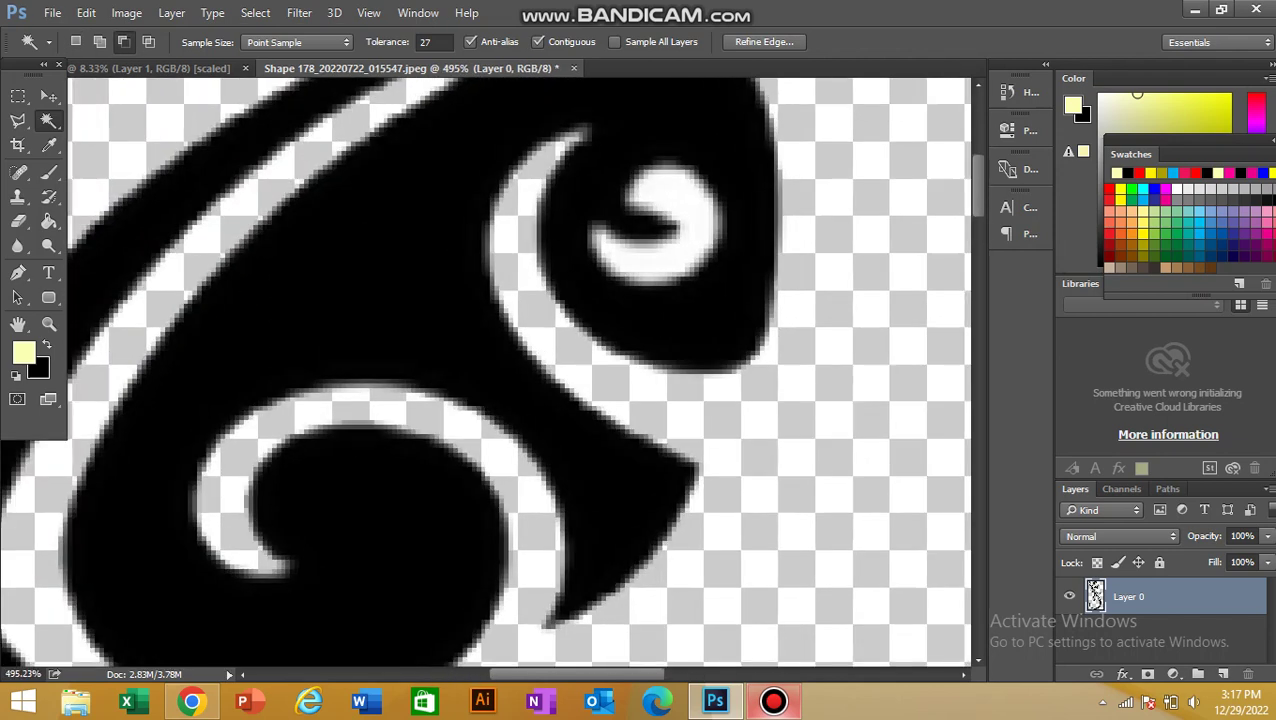
left_click(690, 208)
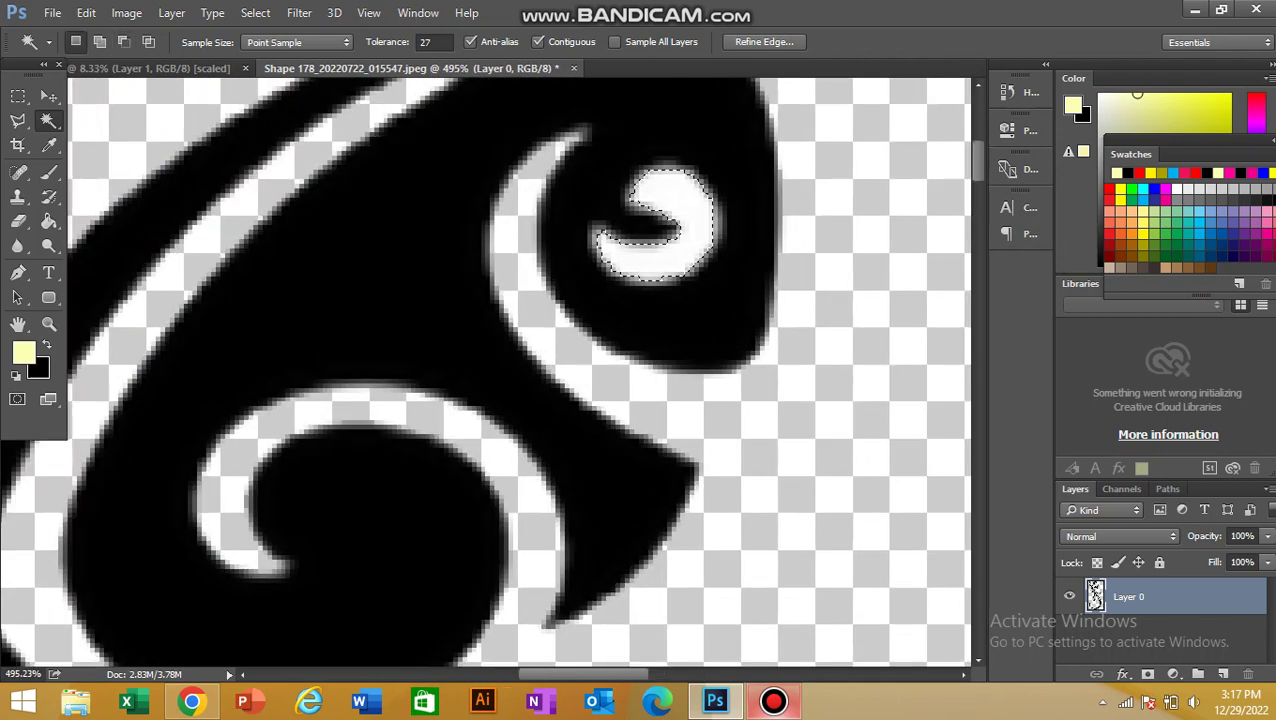
scroll(671, 209, "down", 3)
scroll(671, 212, "down", 5)
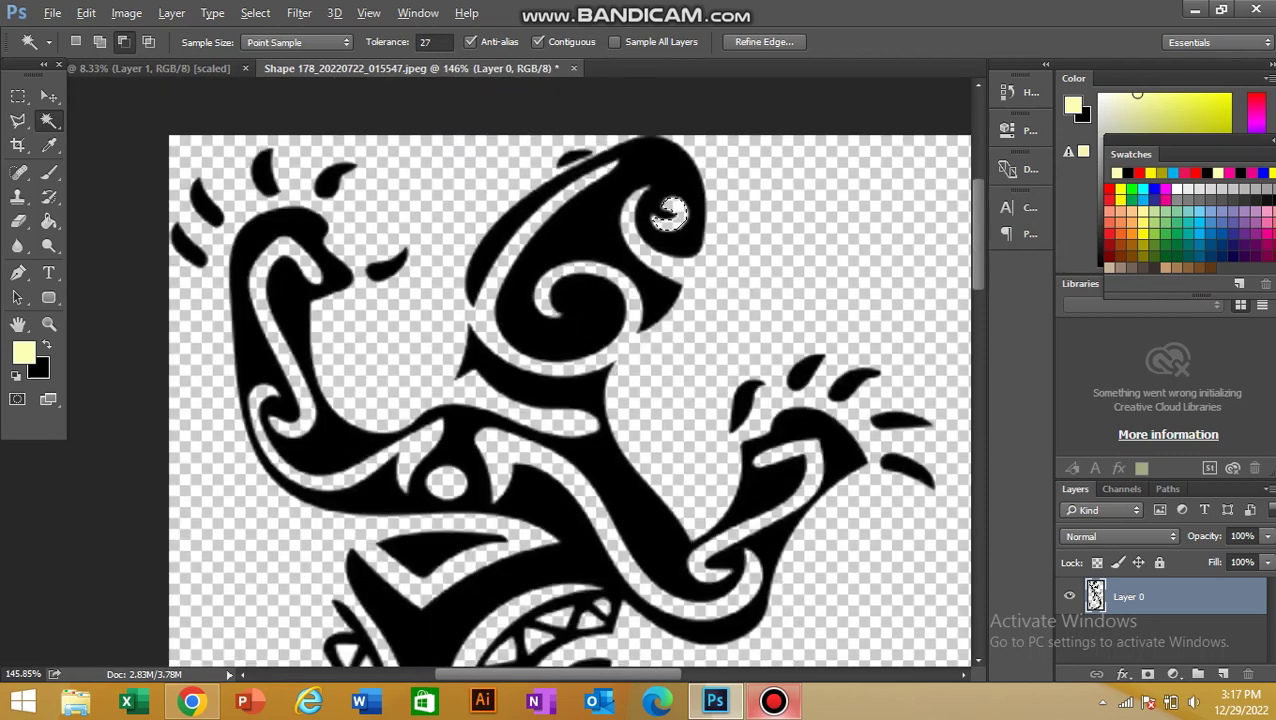
scroll(671, 212, "down", 3)
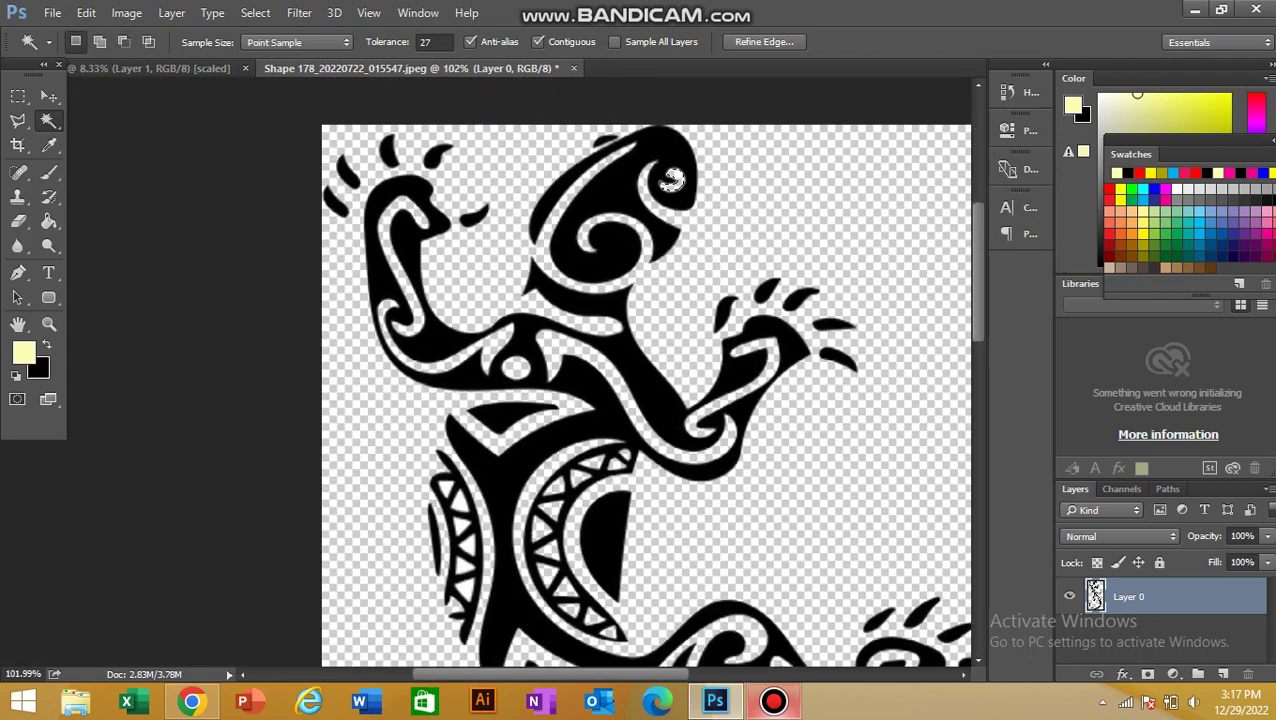
Delete the white fill from the six triangles in the narrow zigzag band along the outer flank of the body.
scroll(430, 455, "up", 6)
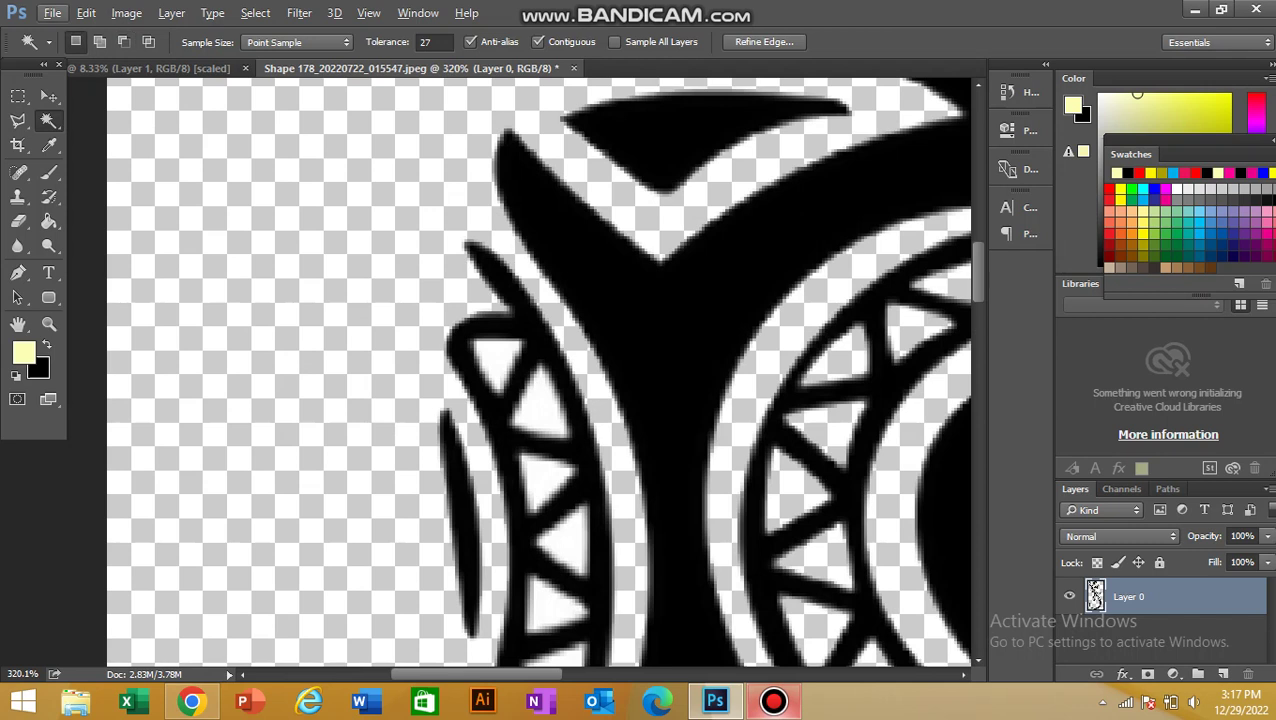
left_click(495, 362)
left_click(530, 398)
left_click(543, 476)
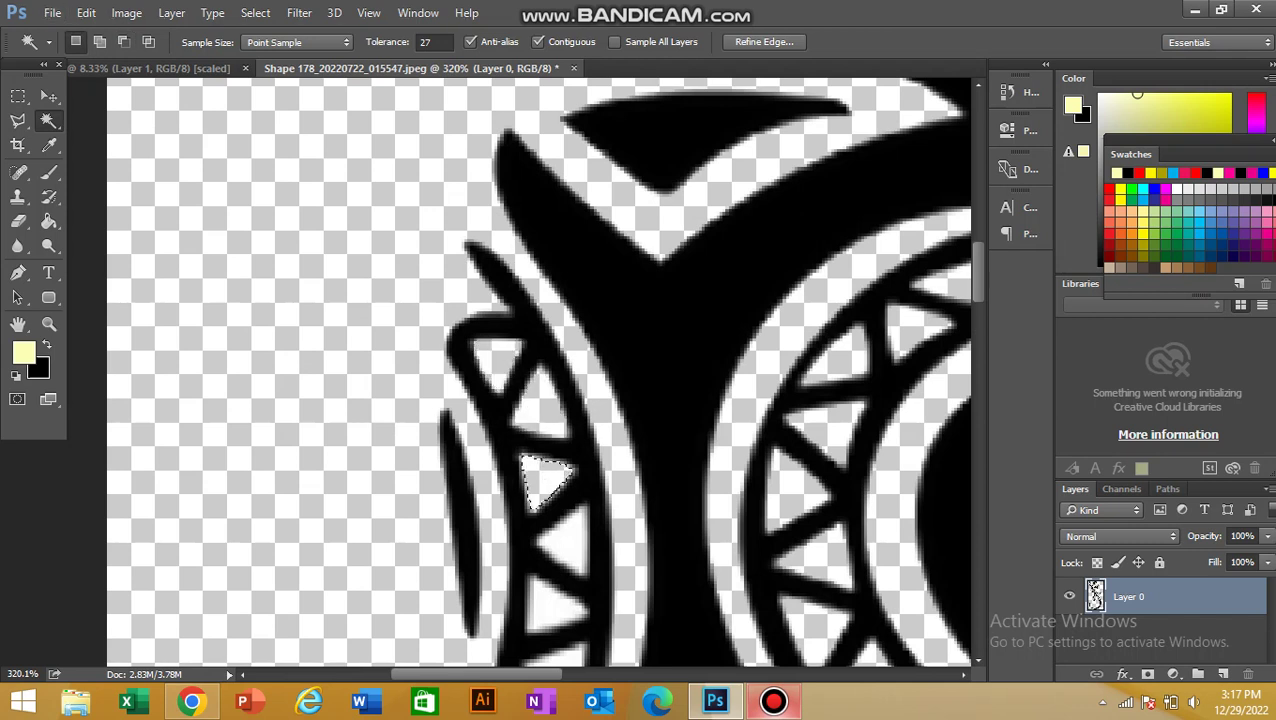
scroll(543, 476, "down", 1)
left_click(555, 558)
scroll(555, 558, "down", 1)
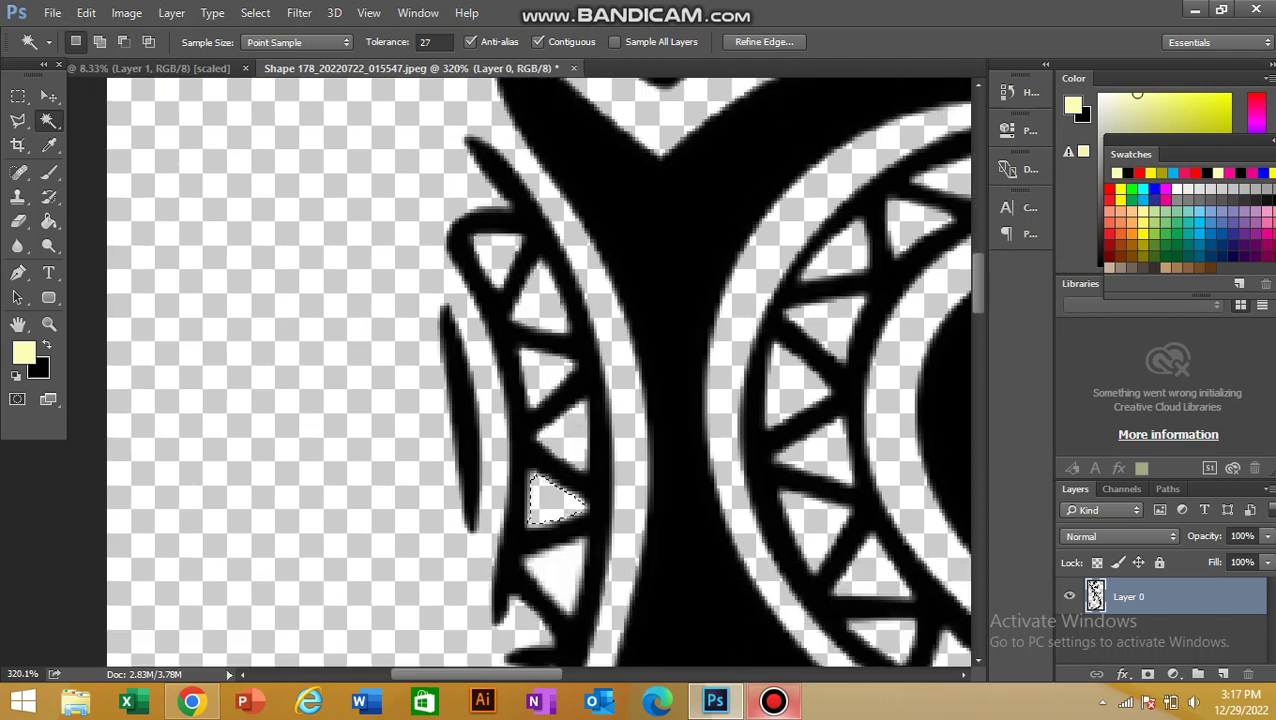
left_click(555, 575)
scroll(555, 575, "down", 2)
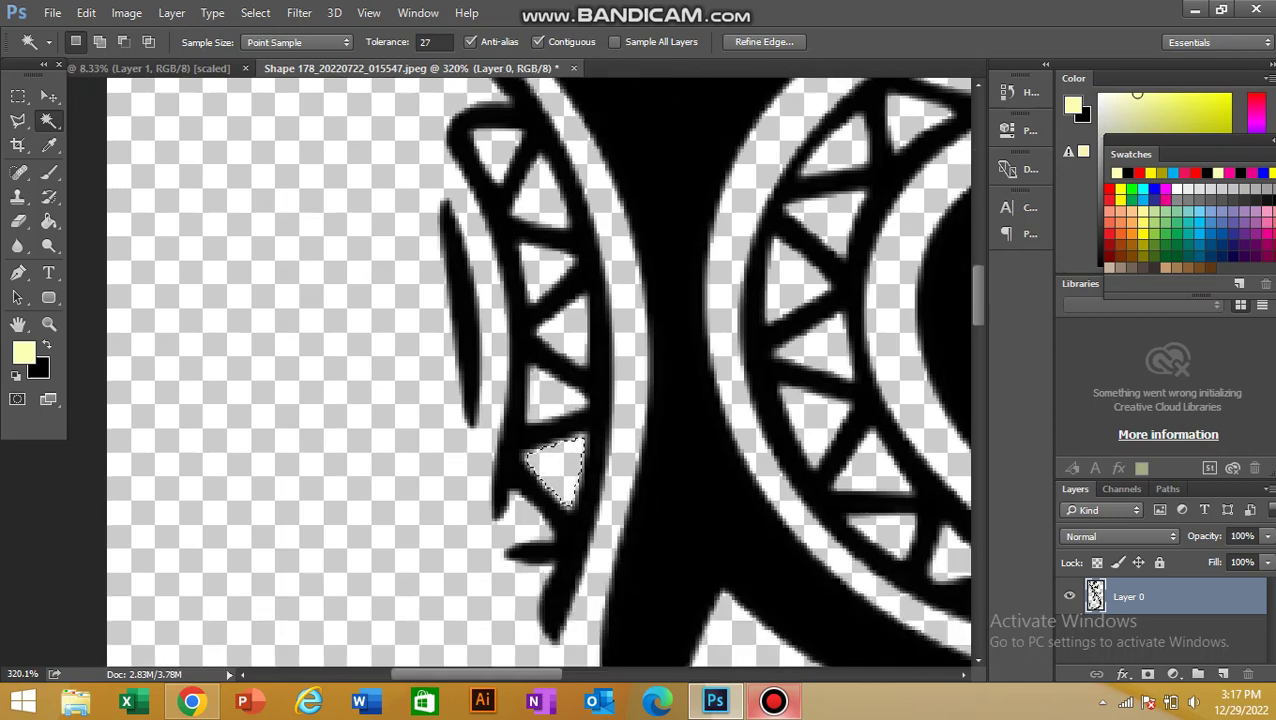
scroll(636, 413, "down", 5)
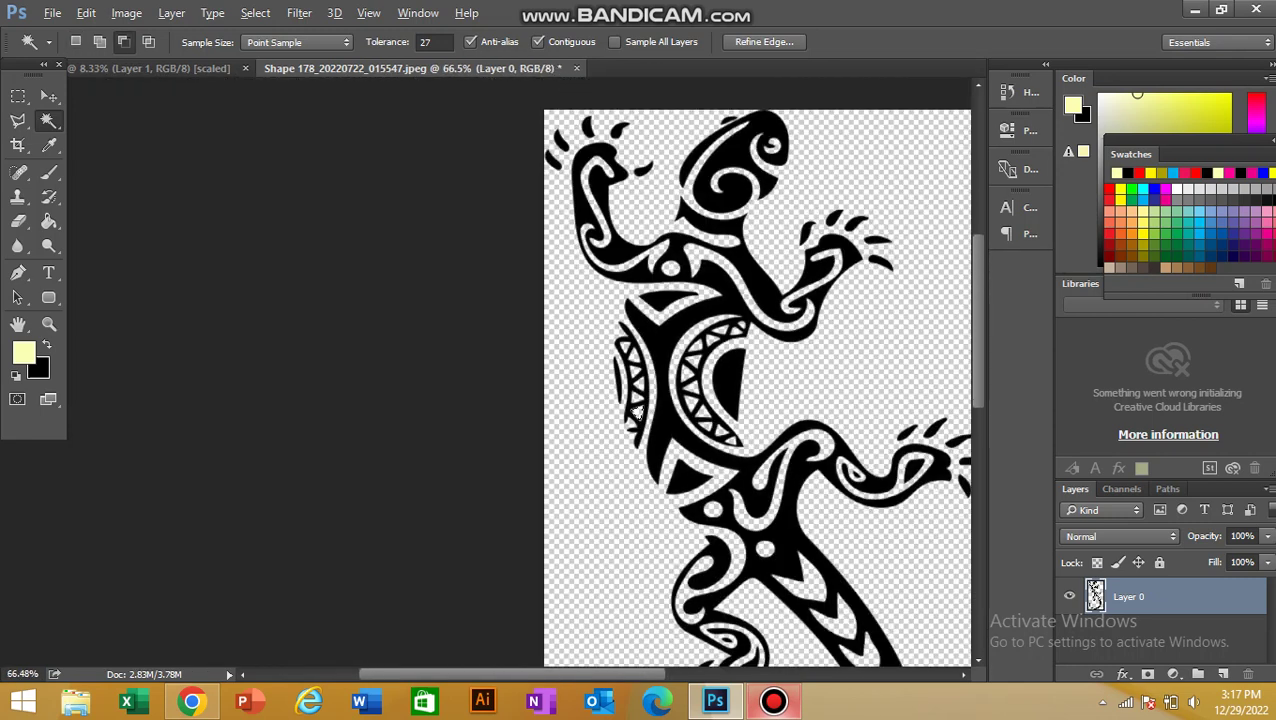
scroll(636, 413, "down", 2)
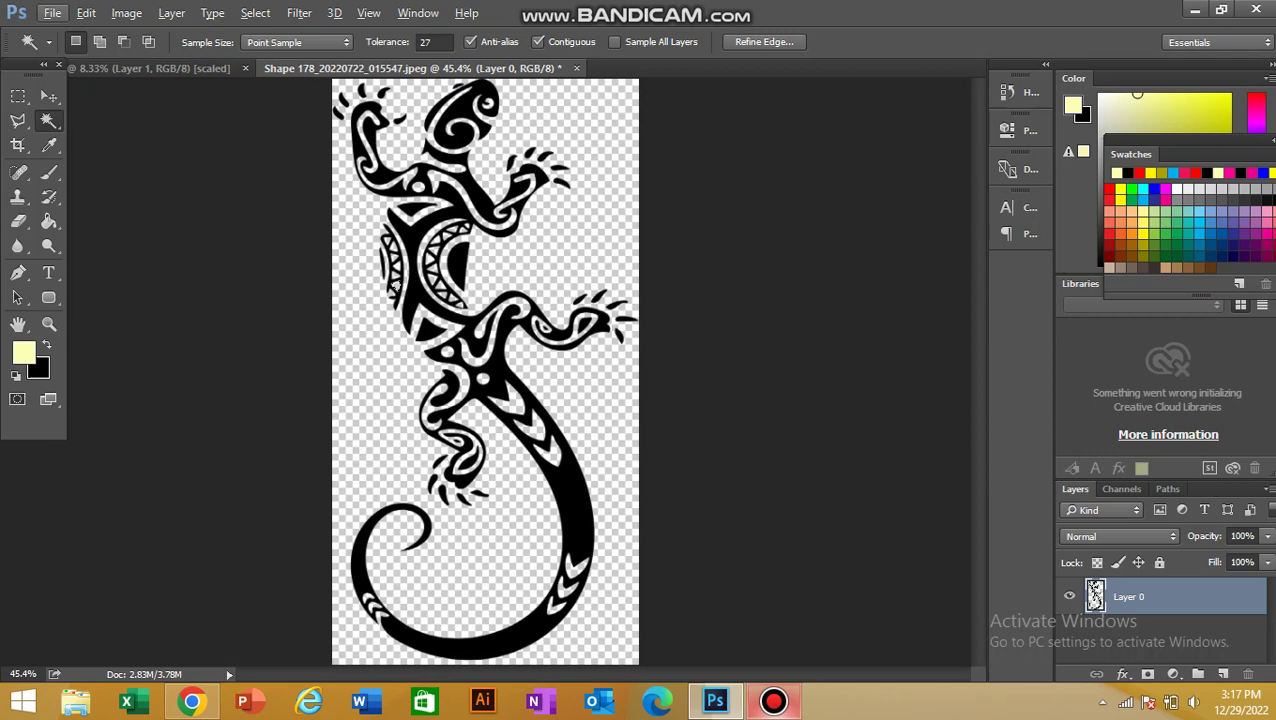
Try a Refine Edge adjustment on the current selection and inspect the edge of the black half-moon on the body.
left_click(764, 41)
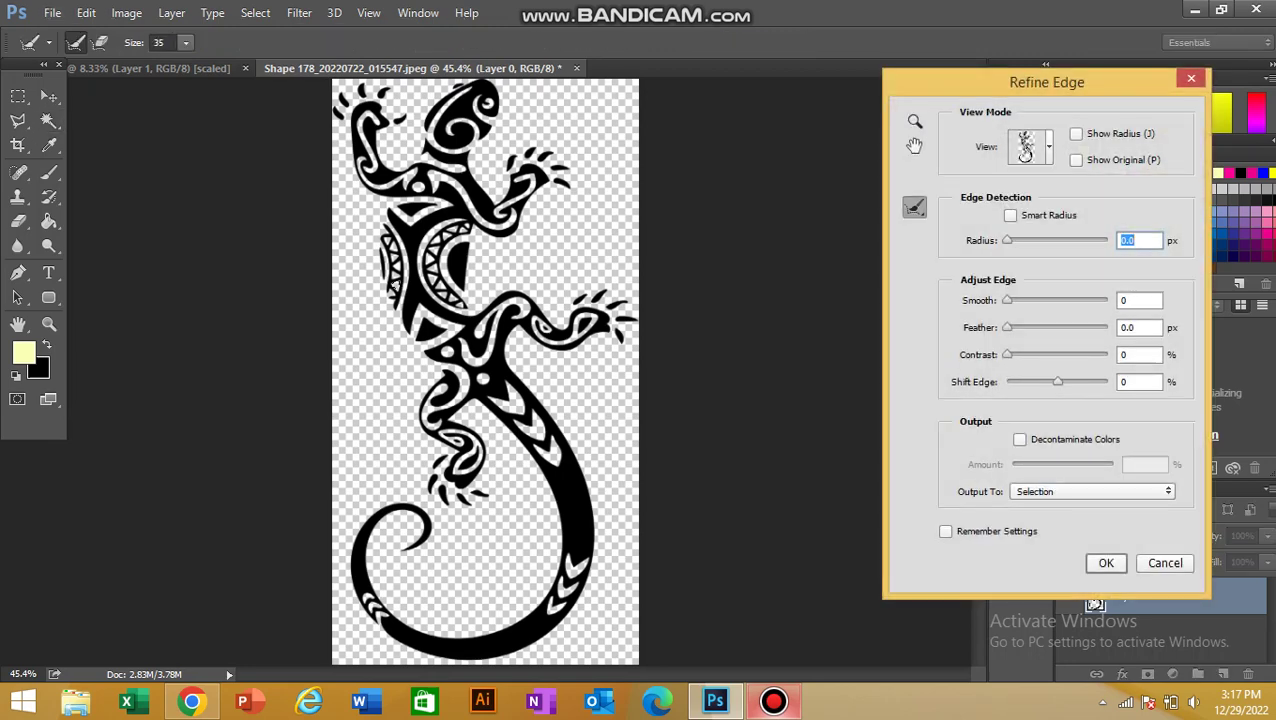
scroll(396, 286, "up", 3)
key("Up")
key("Up")
key("Up")
key("alt")
key("Up")
key("Up")
key("Up")
key("Up")
key("Up")
key("Up")
key("Return")
scroll(396, 280, "up", 5)
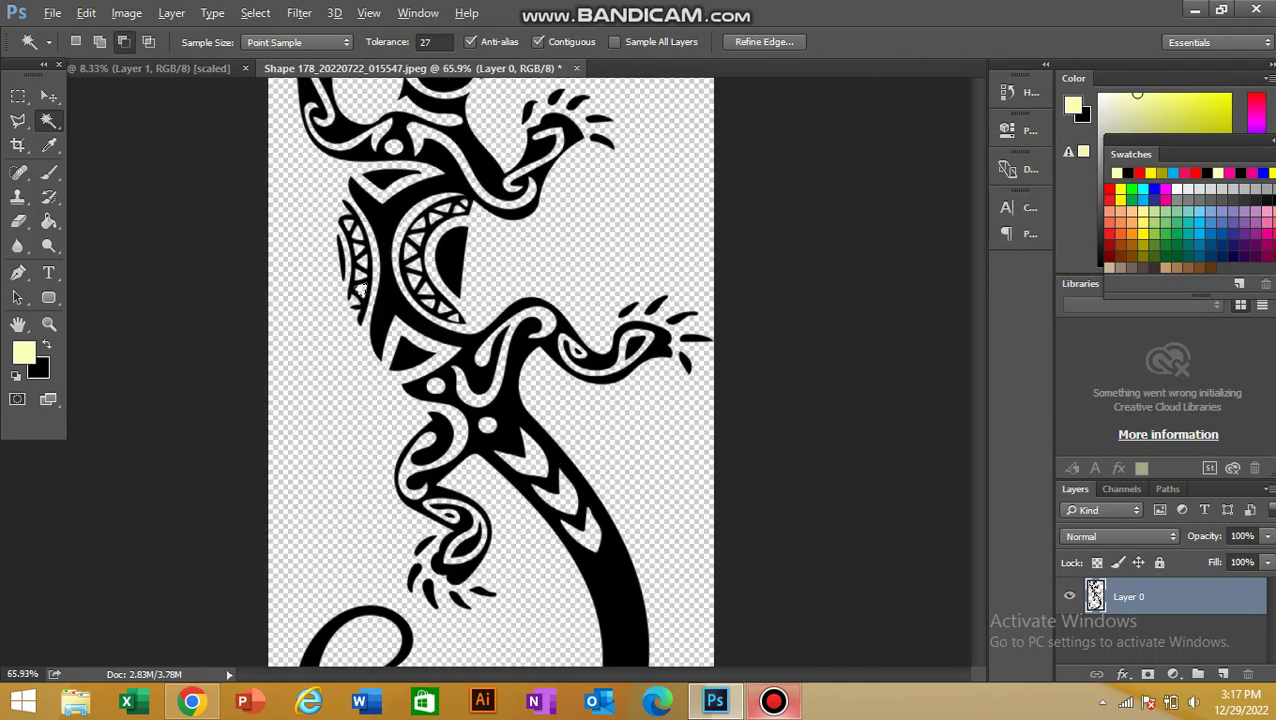
scroll(456, 228, "up", 6)
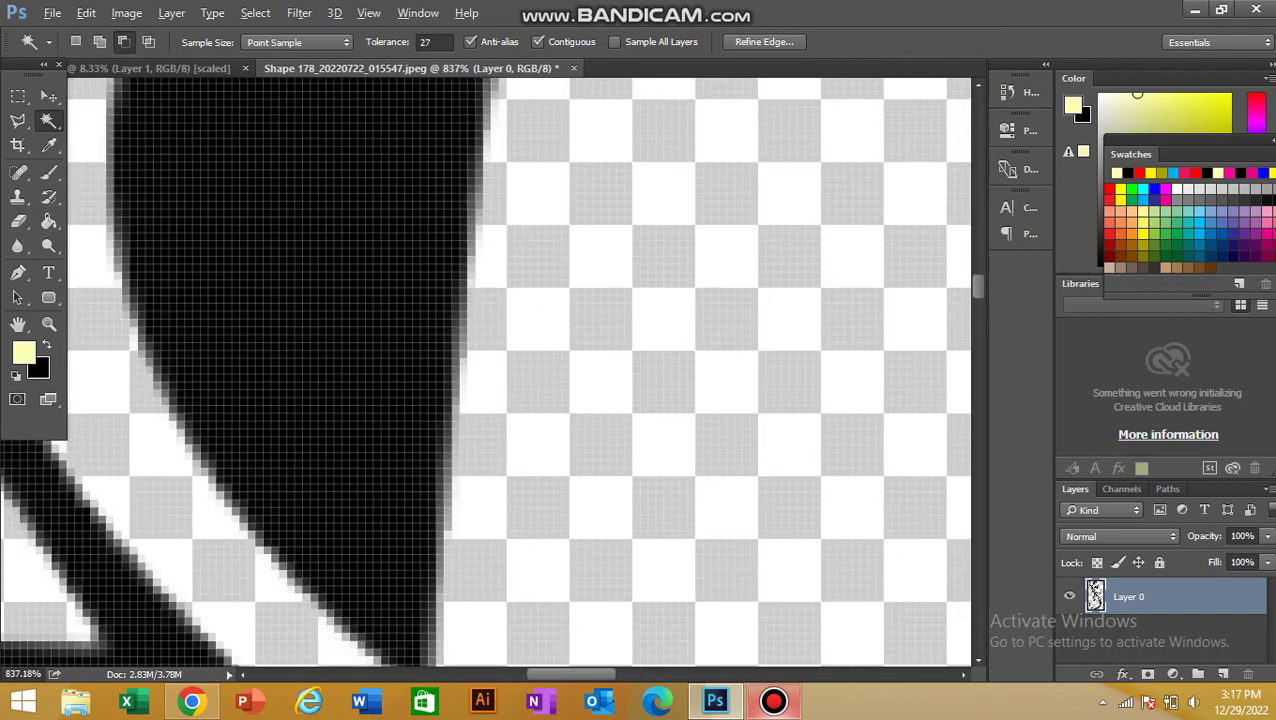
Reopen Refine Edge and set the edge detection radius to 135.1 px, trying a smoothing of 37 before setting it to 0.
left_click(763, 41)
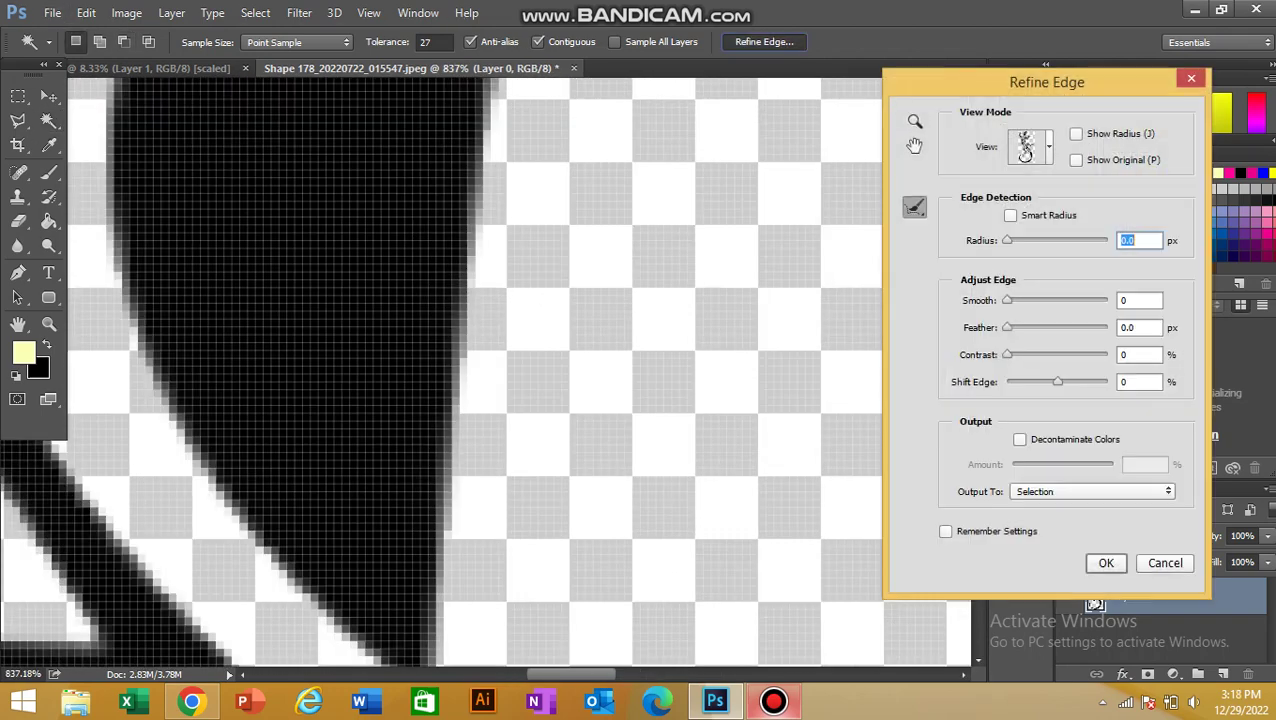
left_click_drag(1007, 240, 1101, 240)
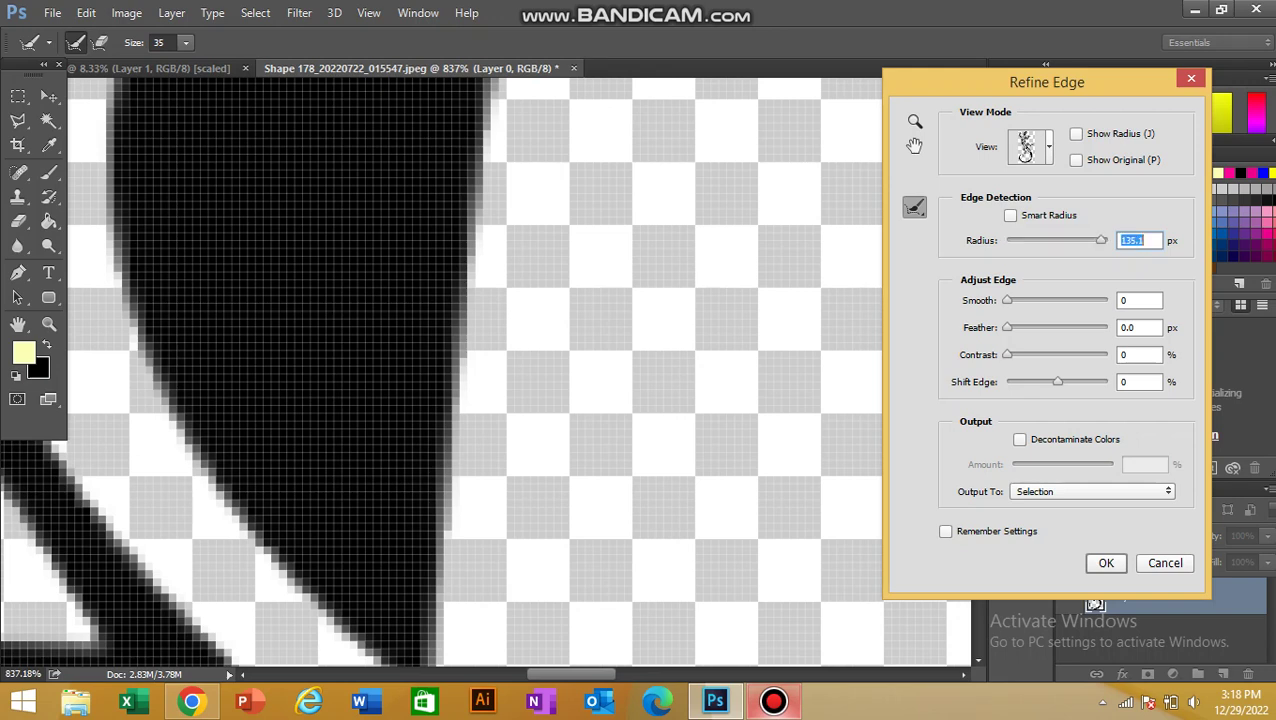
key("Tab")
type("37")
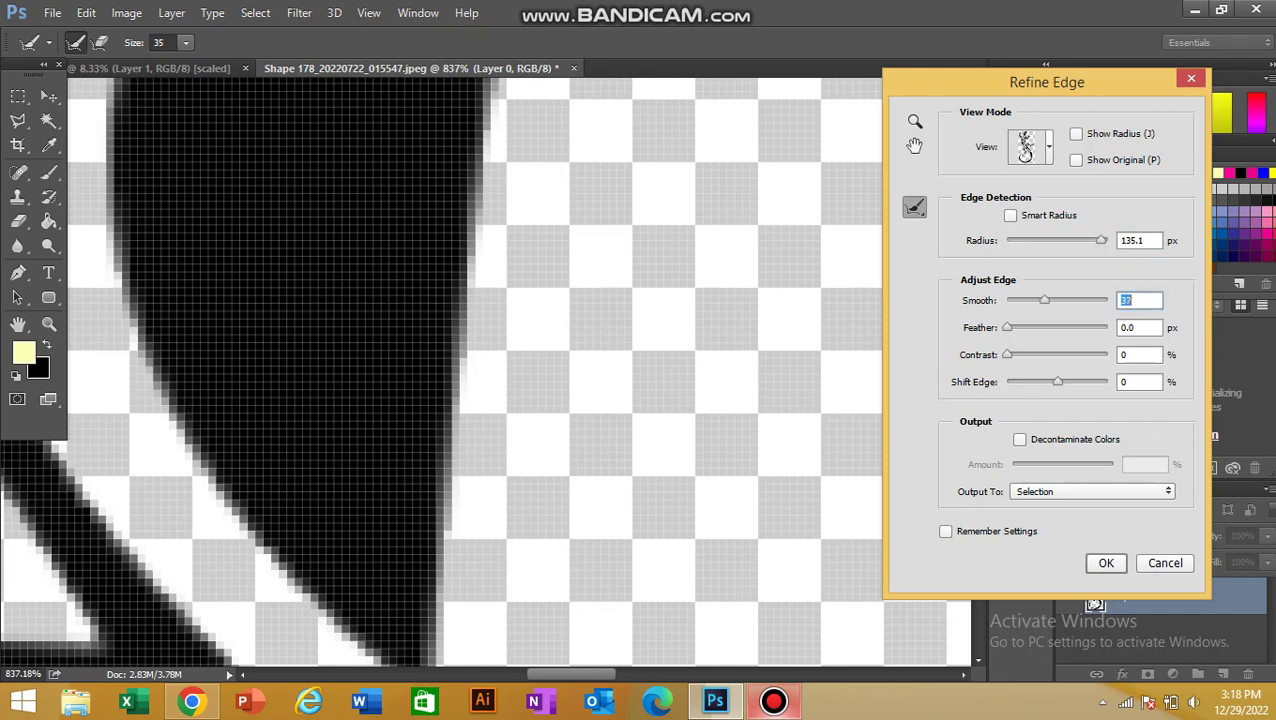
type("0")
Set the edge contrast to 75% and the shift edge to +100%, and preview the refinement radius.
key("Tab")
key("Tab")
type("75")
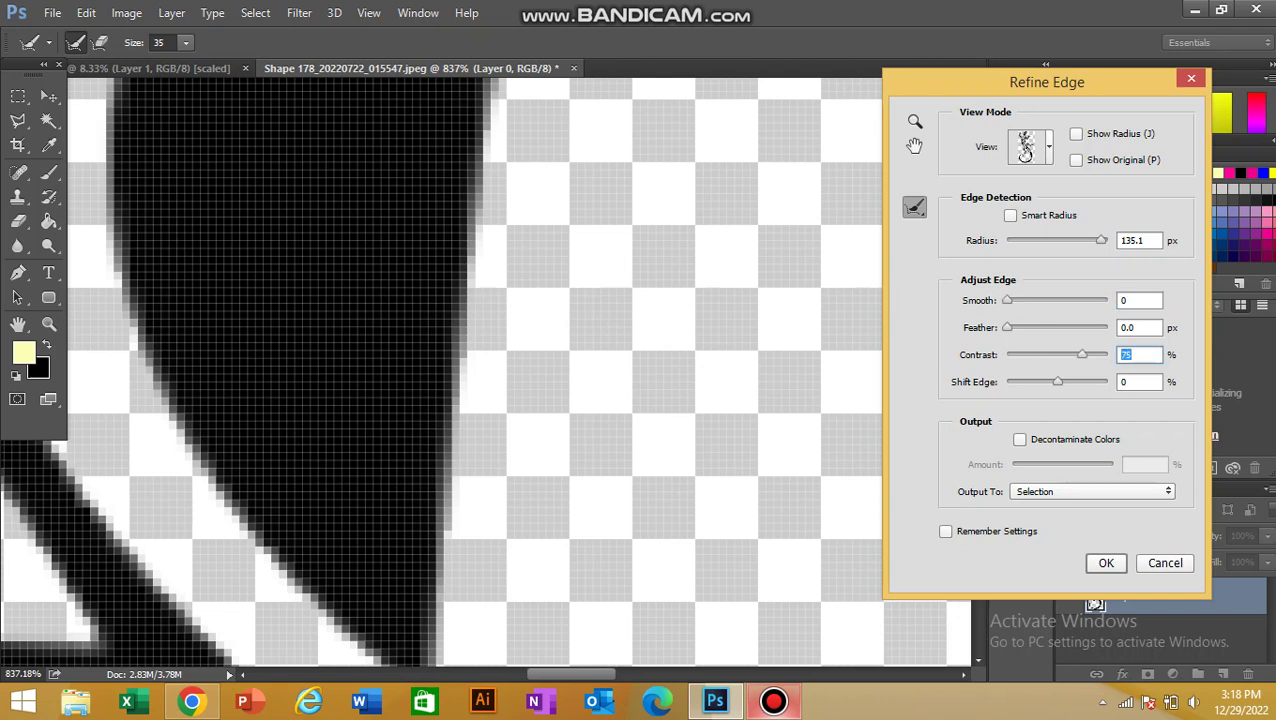
key("Tab")
type("72")
key("shift+Up")
key("shift+Up")
key("shift+Up")
key("j")
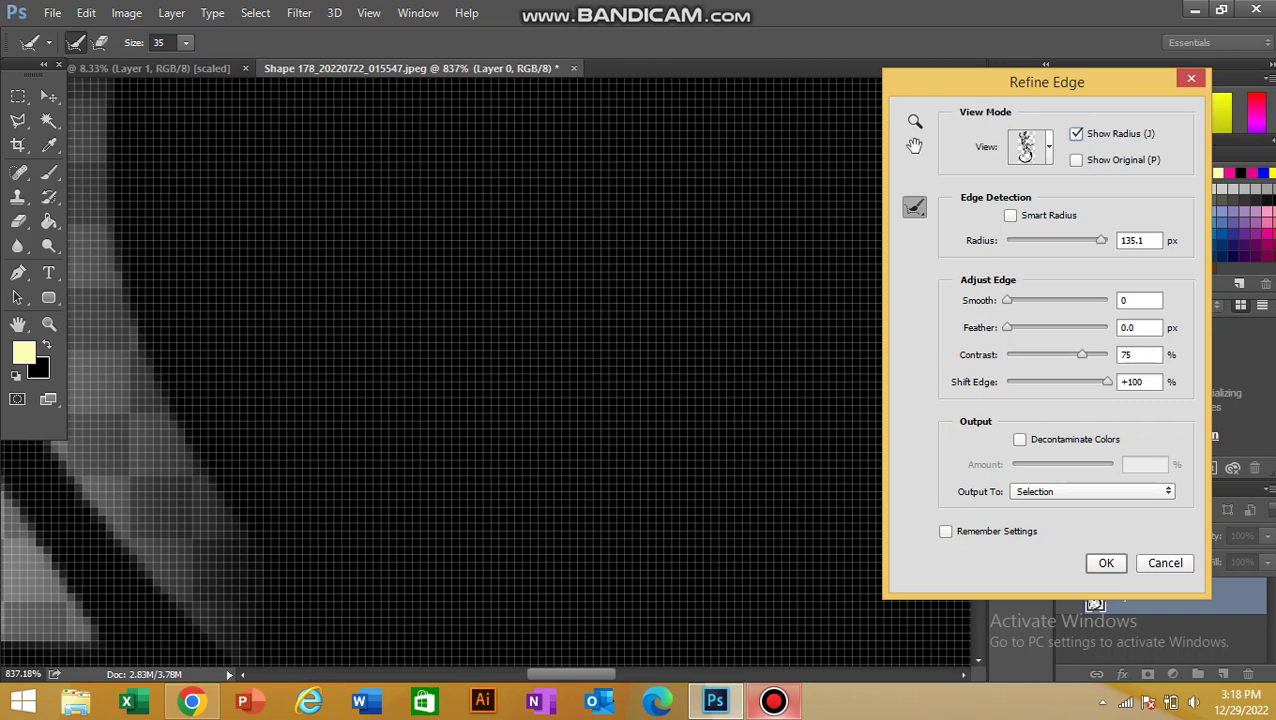
Set the edge detection radius to 171.1 px and the contrast to 41%, comparing with the radius preview off and on.
mouse_move(1101, 240)
left_mouse_down()
mouse_move(1038, 240)
mouse_move(1103, 240)
left_mouse_up()
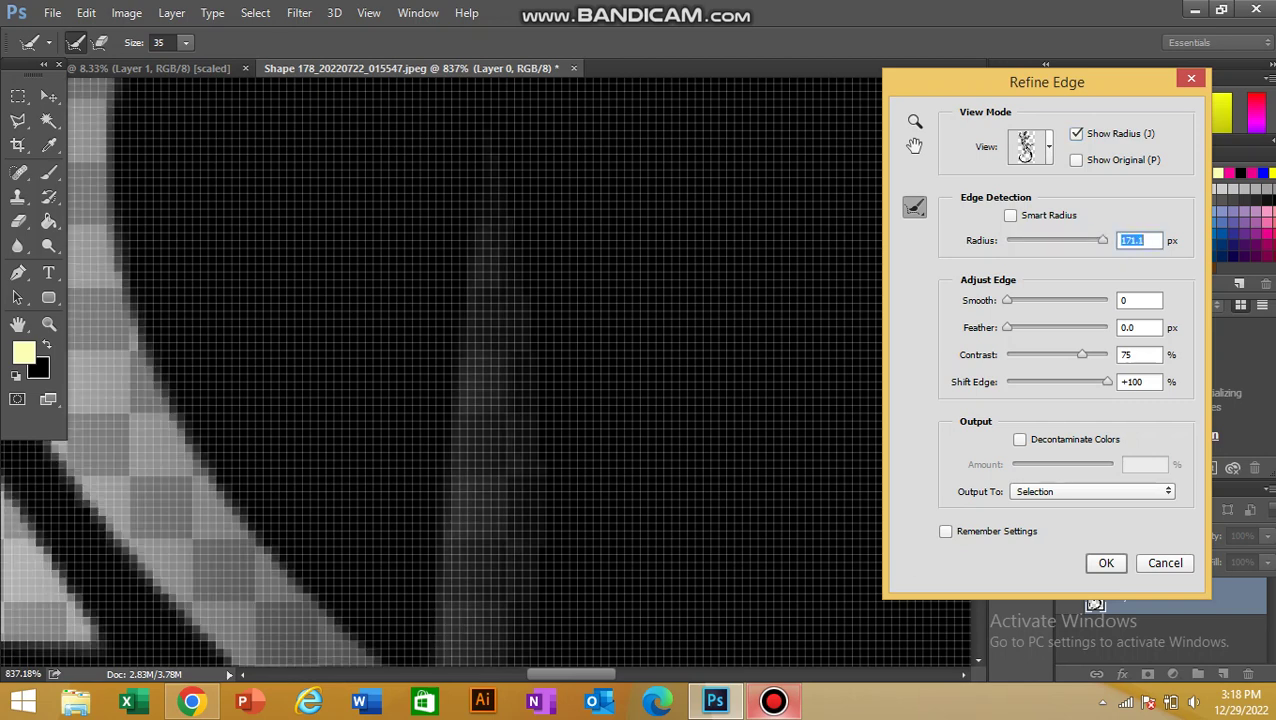
key("j")
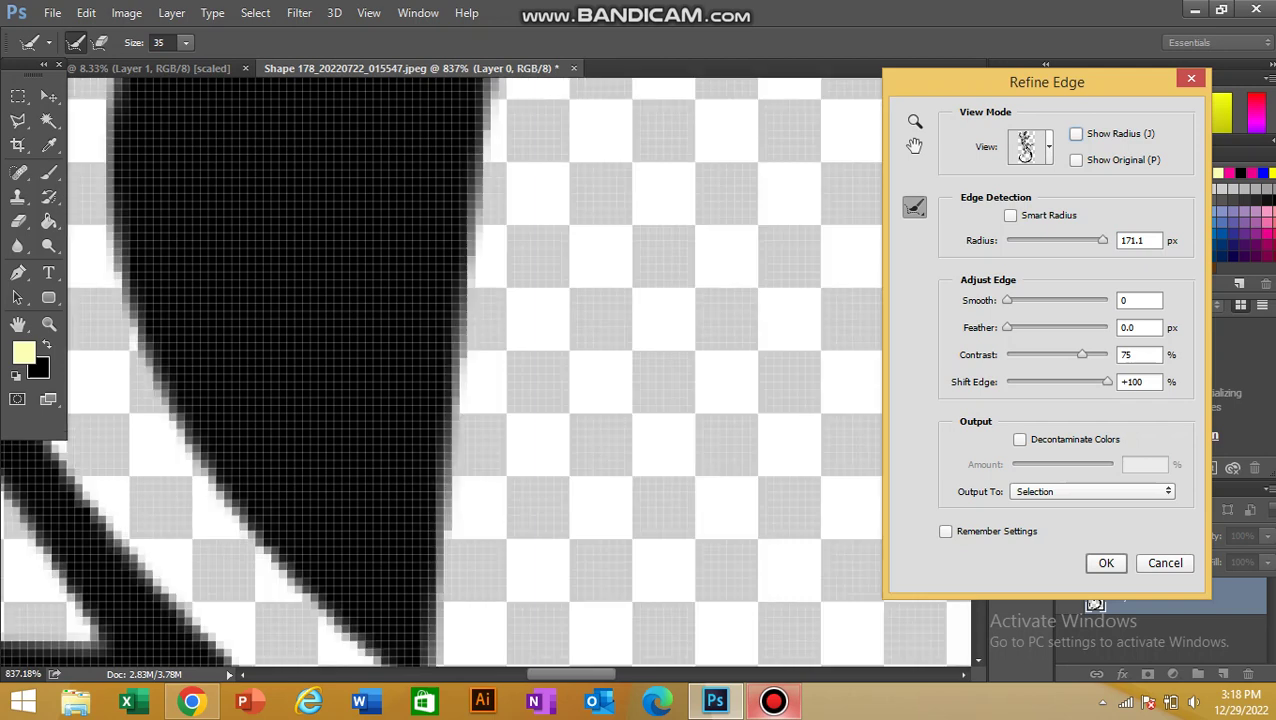
left_click_drag(1082, 355, 1047, 355)
key("j")
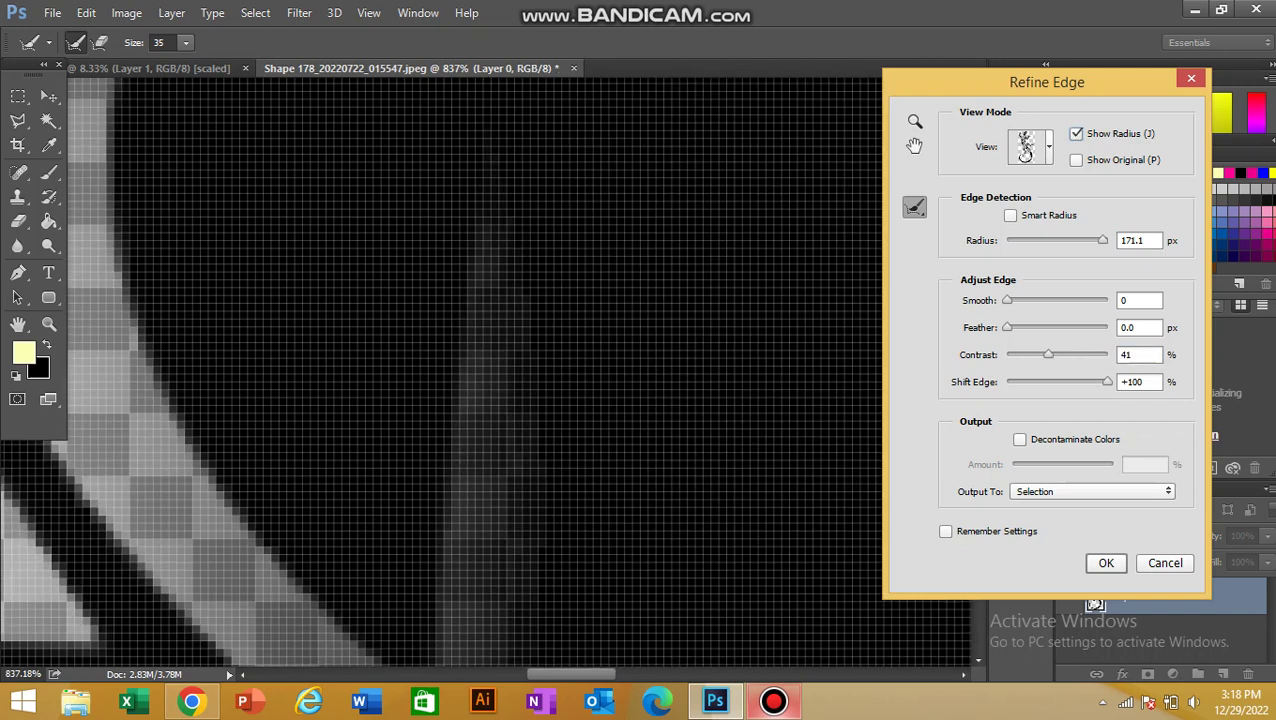
Set the edge adjustments to 39% contrast, -8% shift edge, 15.5 px feather and 46 smooth.
key("Down")
key("Down")
key("Tab")
key("shift+Down")
key("shift+Down")
key("shift+Down")
key("shift+Down")
key("shift+Down")
key("shift+Down")
key("shift+Down")
key("shift+Down")
key("shift+Down")
key("shift+Down")
left_click_drag(1012, 328, 1049, 328)
key("shift+Tab")
key("shift+Up")
key("shift+Up")
key("shift+Up")
key("shift+Up")
key("shift+Up")
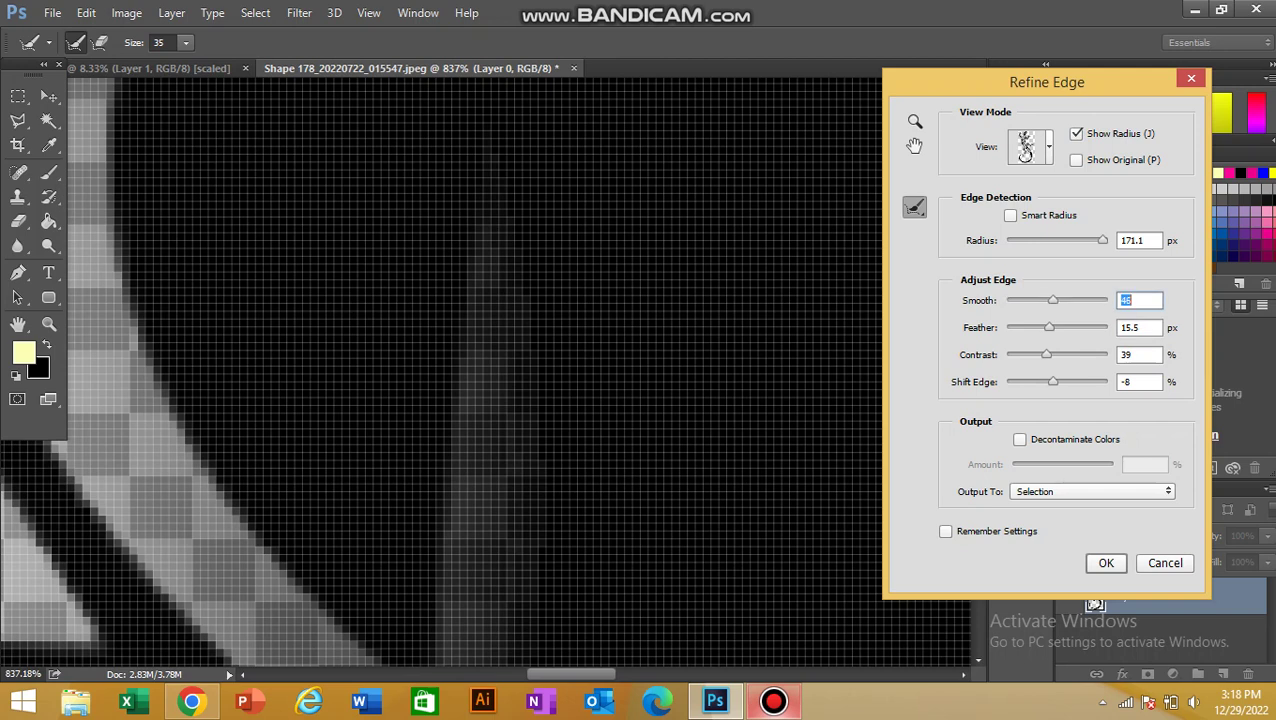
Set the edge detection radius to 4.9 px with Smart Radius enabled.
left_click_drag(1103, 240, 1063, 240)
key("shift+Down")
key("shift+Down")
key("shift+Down")
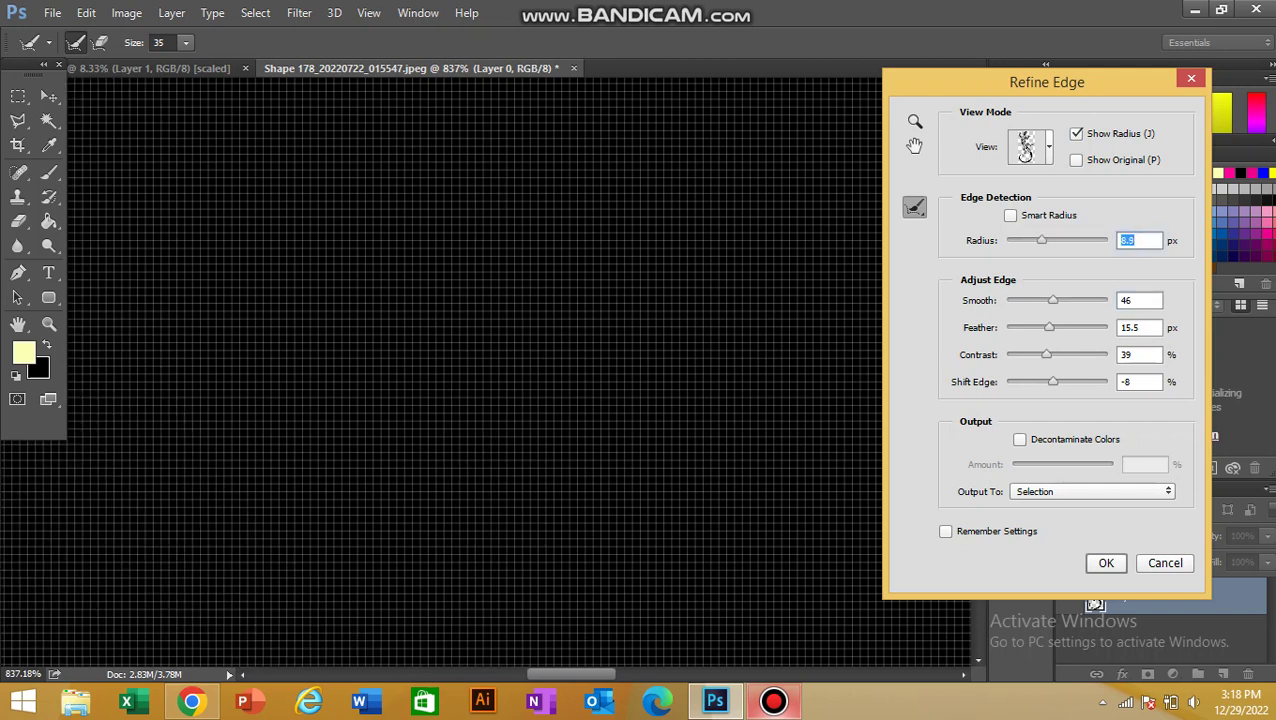
left_click(1011, 215)
Show the original selection with the whole lizard in view, and discard the Refine Edge settings.
key("p")
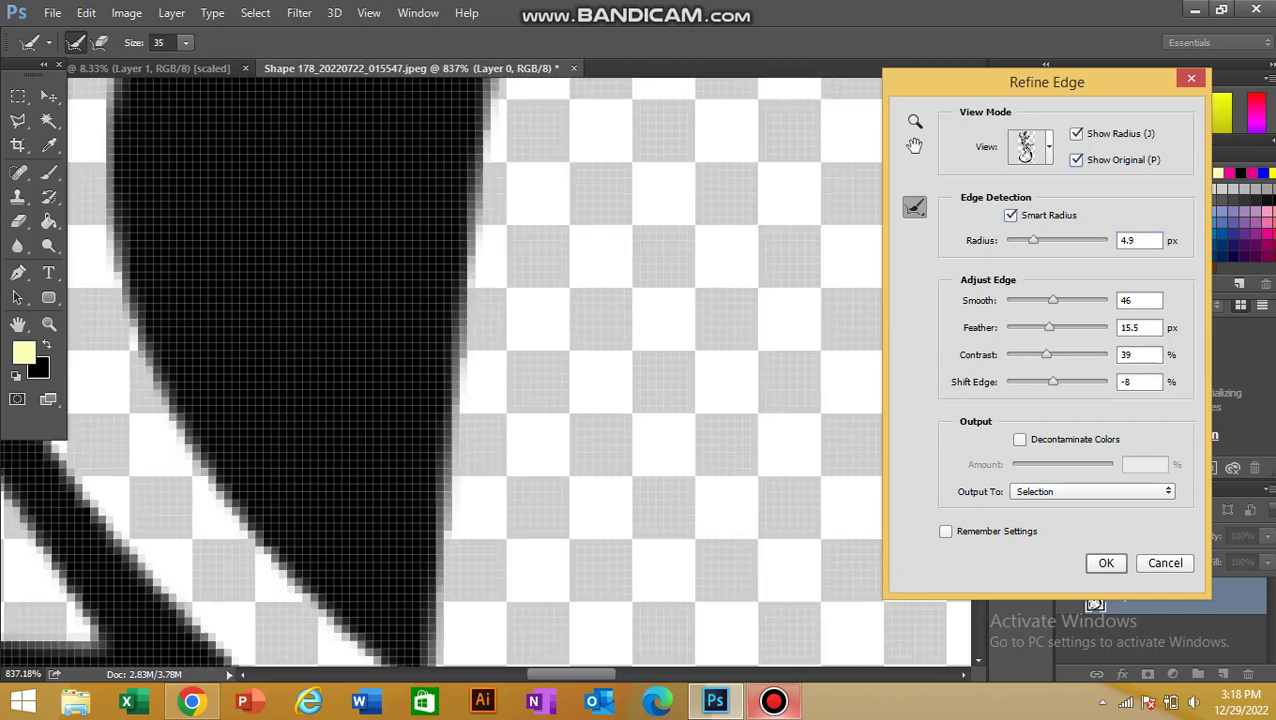
scroll(525, 323, "down", 10)
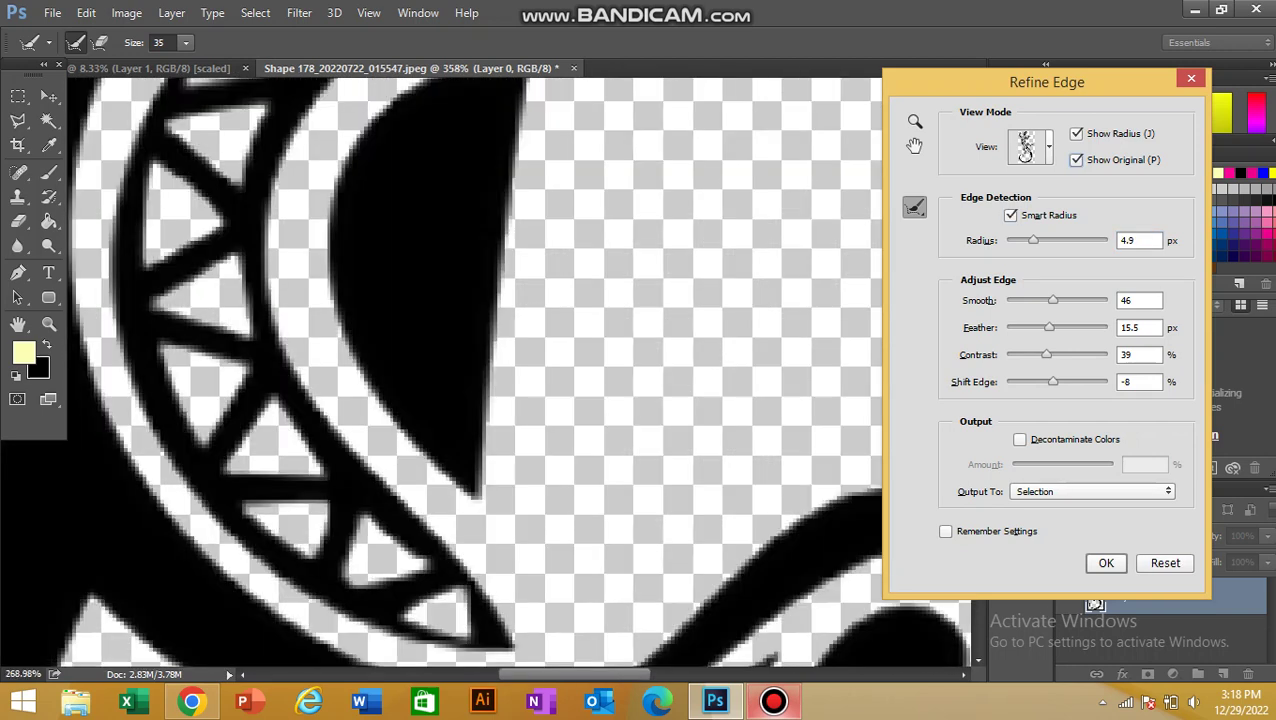
key("ctrl+minus")
key("ctrl+minus")
key("ctrl+minus")
key("ctrl+minus")
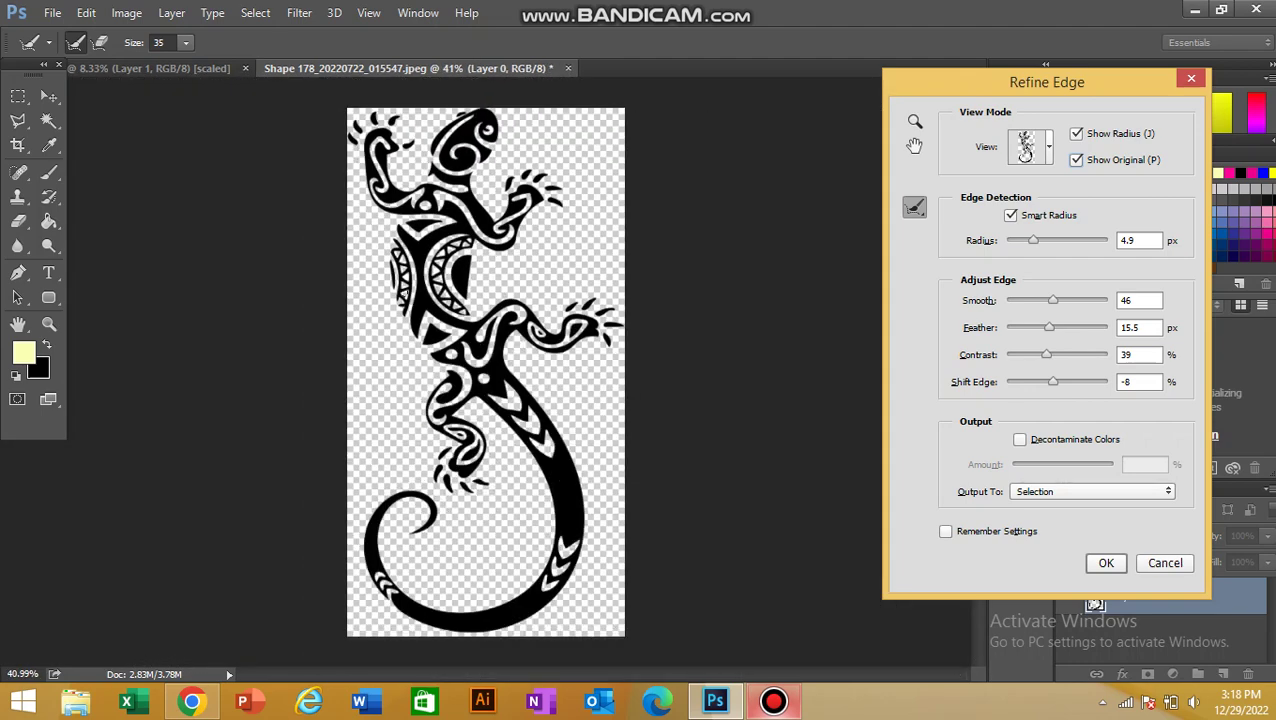
left_click(1165, 563)
Reopen Refine Edge with output to Selection, preview the radius and set it to 47.2 px.
left_click(764, 41)
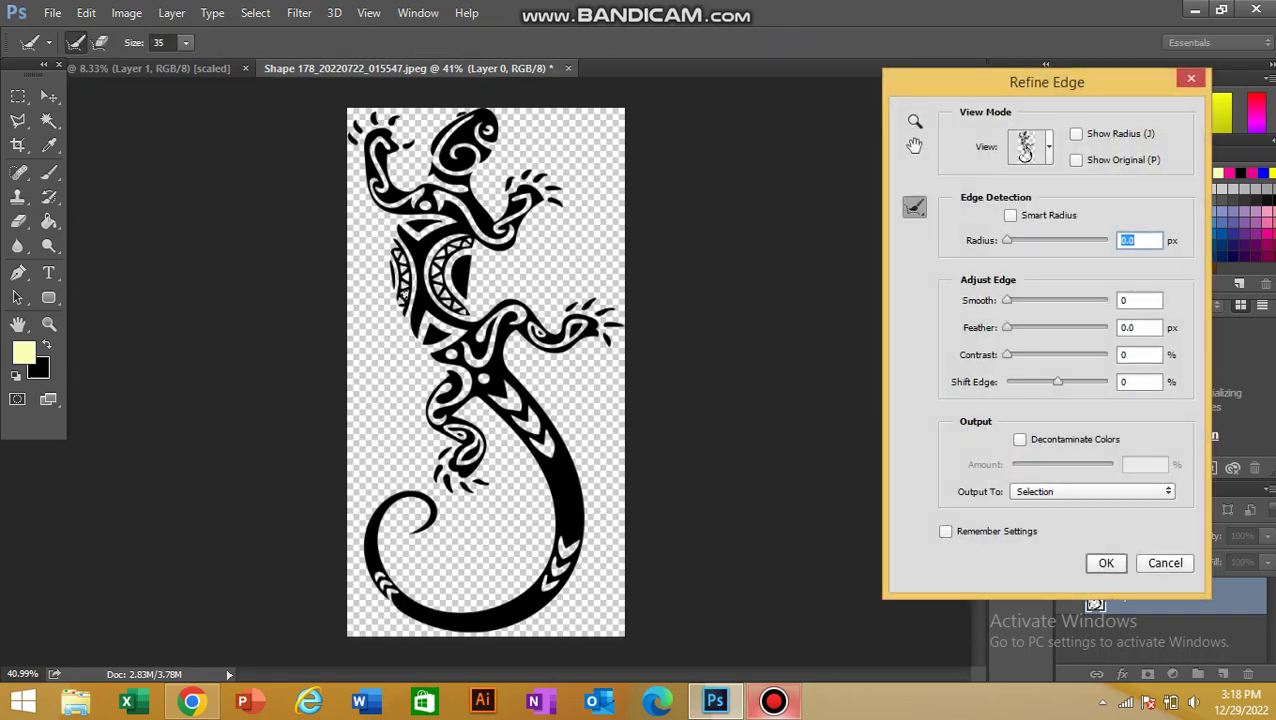
left_click(1092, 492)
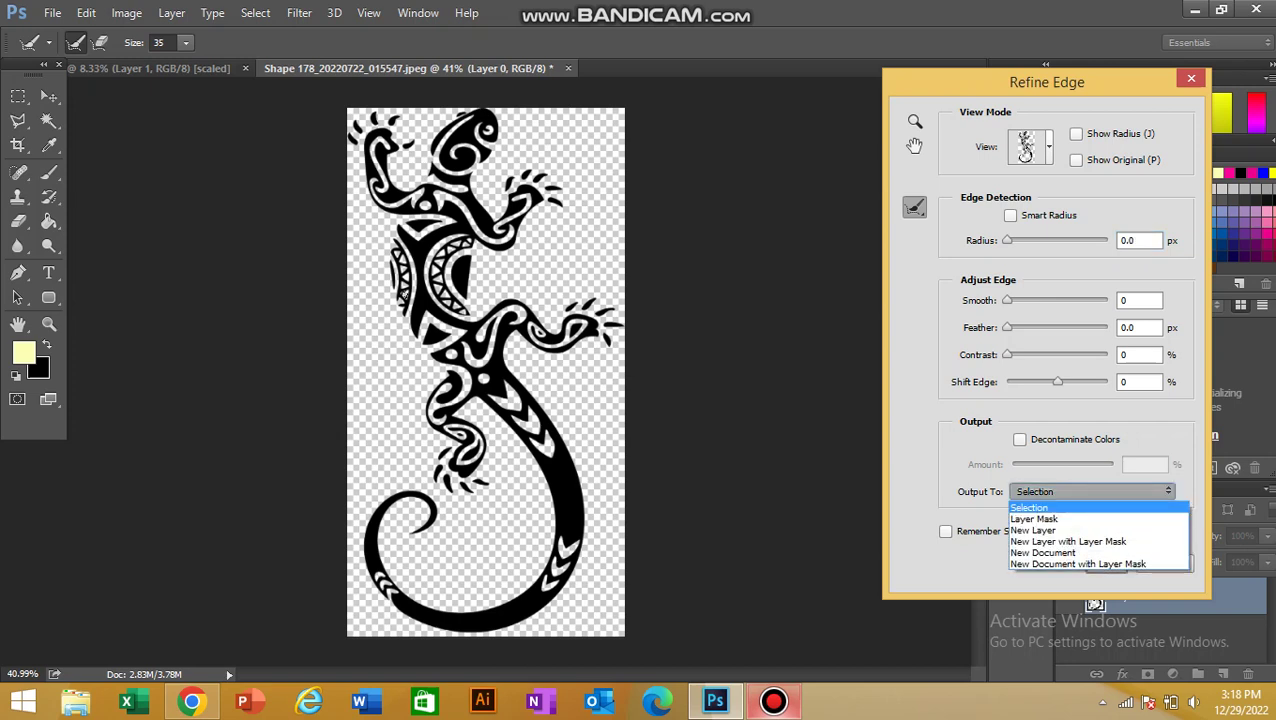
left_click(1080, 507)
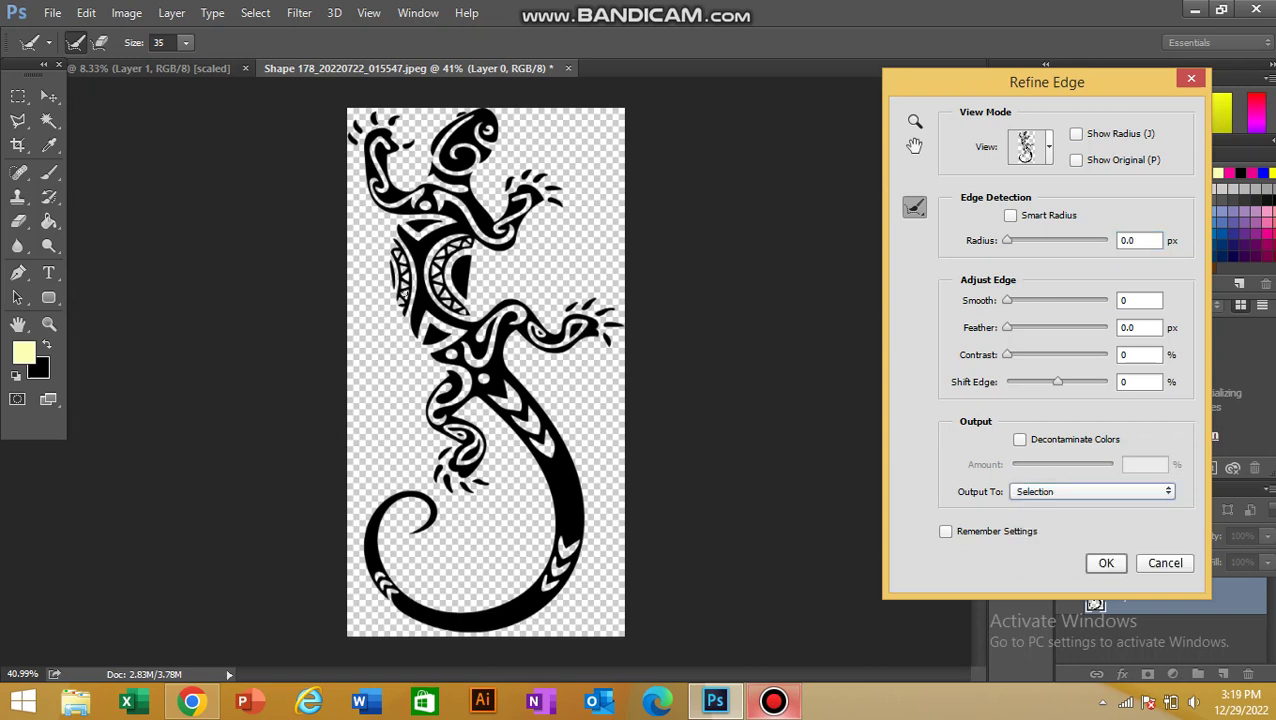
key("j")
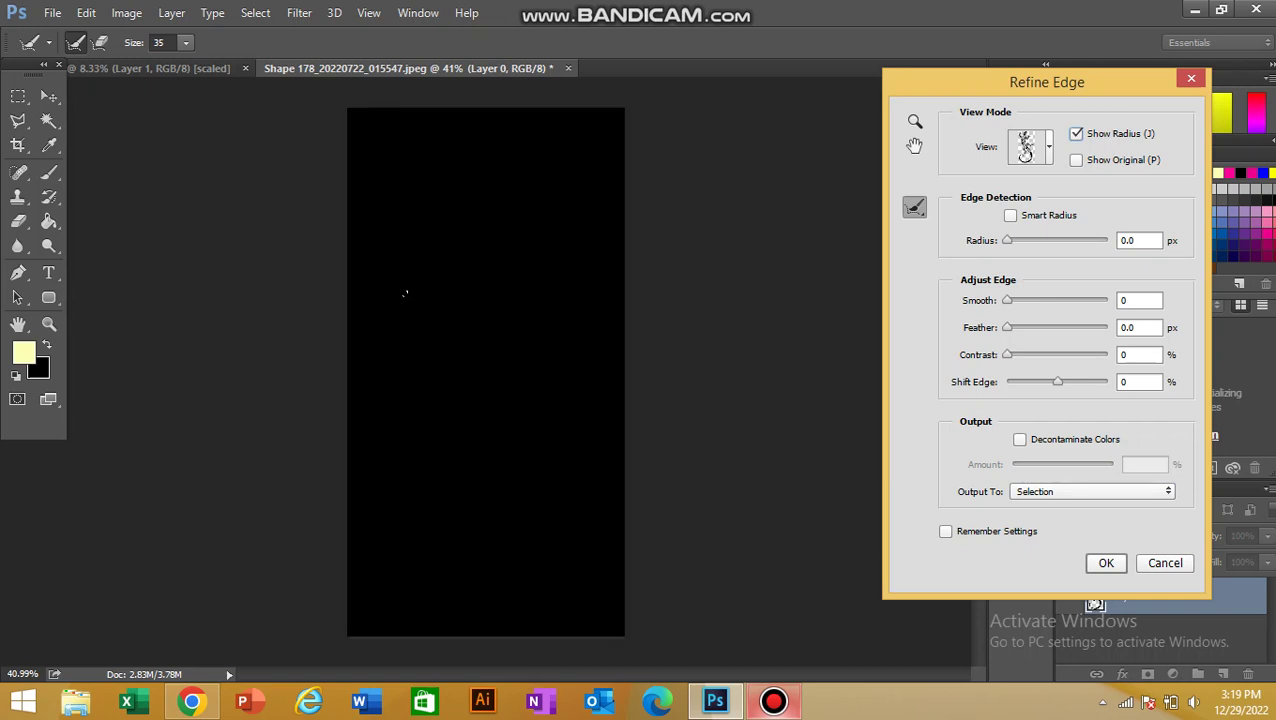
left_click_drag(1007, 240, 1068, 240)
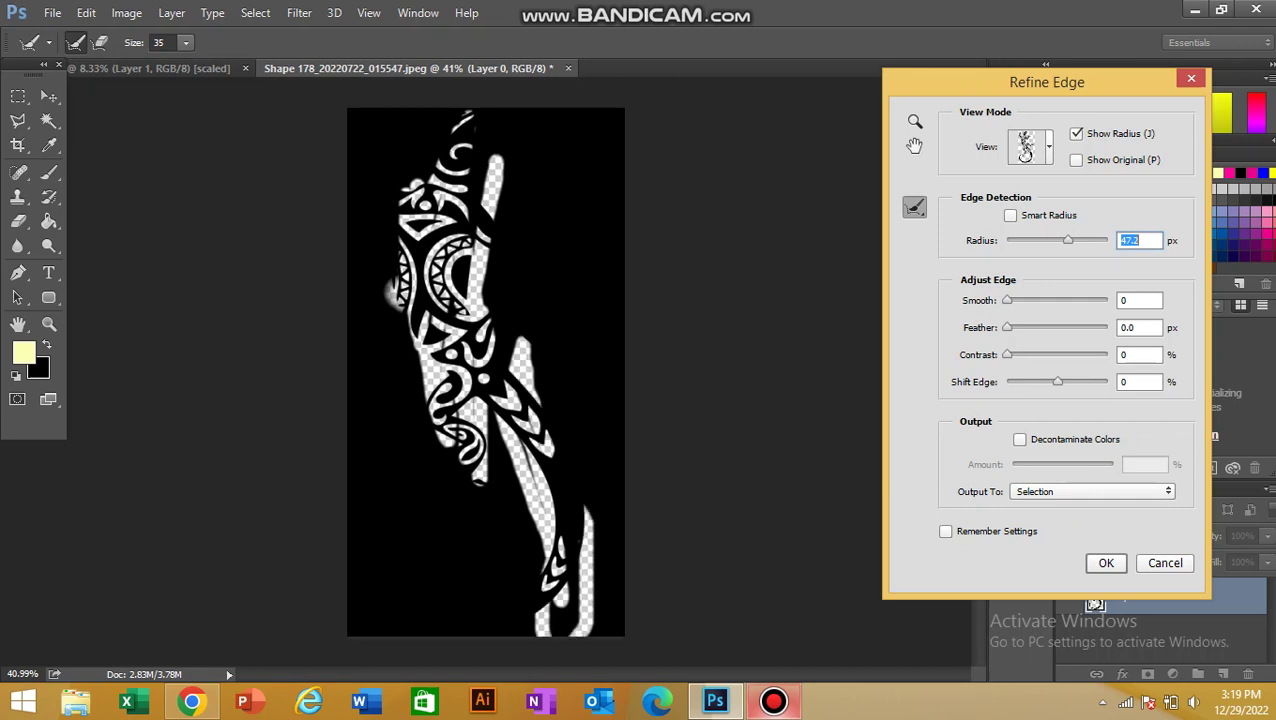
Brush the refinement area over the lizard's head, front leg, hind leg and tail, and apply the refined selection.
mouse_move(452, 501)
left_mouse_down()
mouse_move(475, 484)
mouse_move(503, 188)
mouse_move(518, 174)
mouse_move(500, 113)
left_mouse_up()
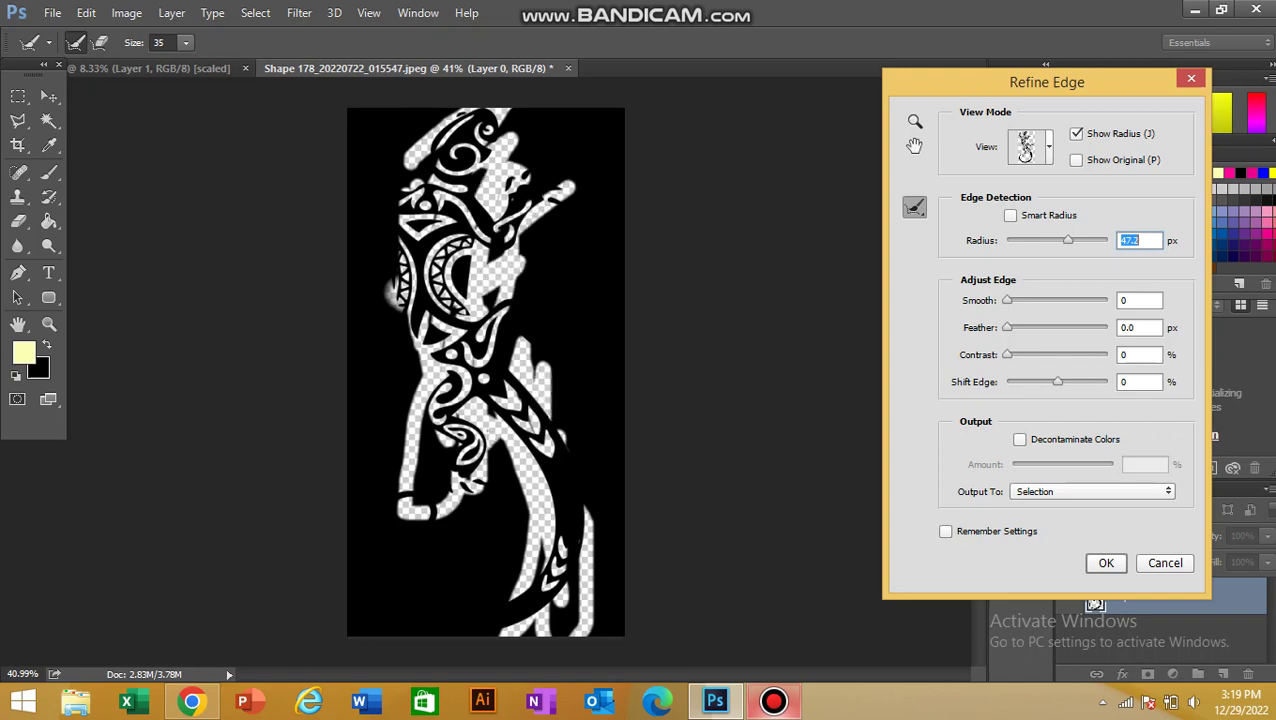
key("Return")
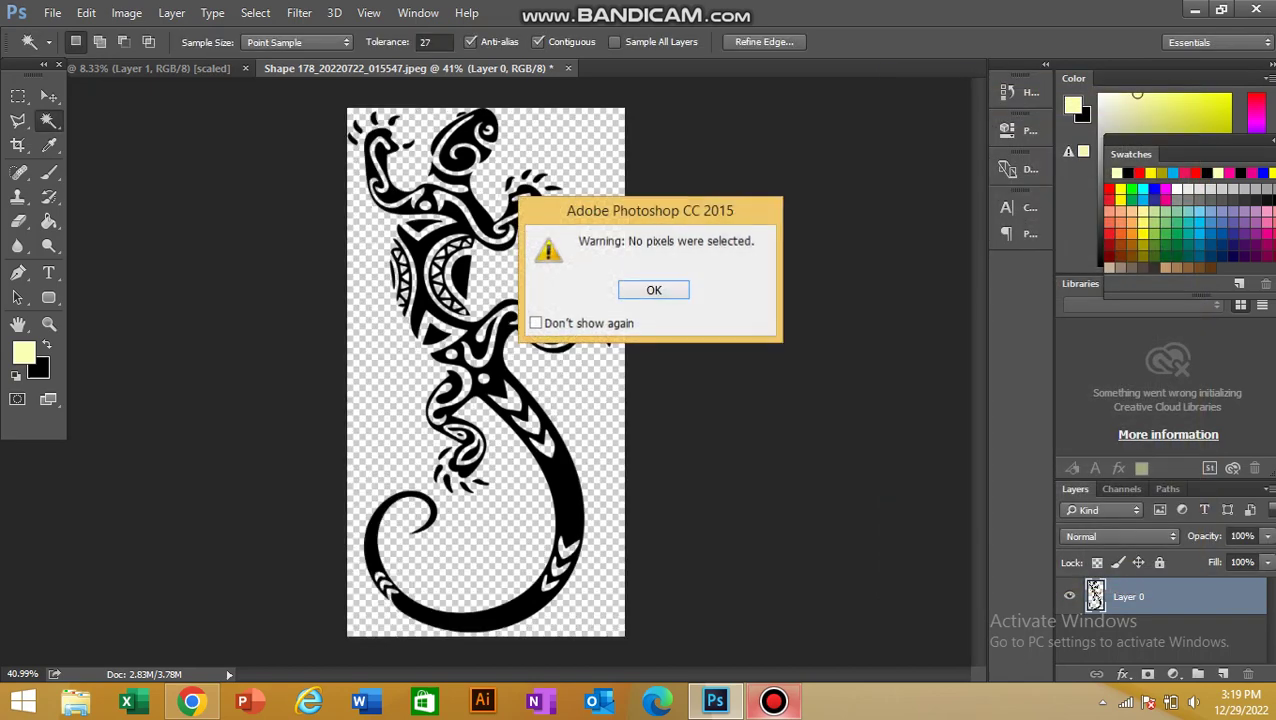
key("Return")
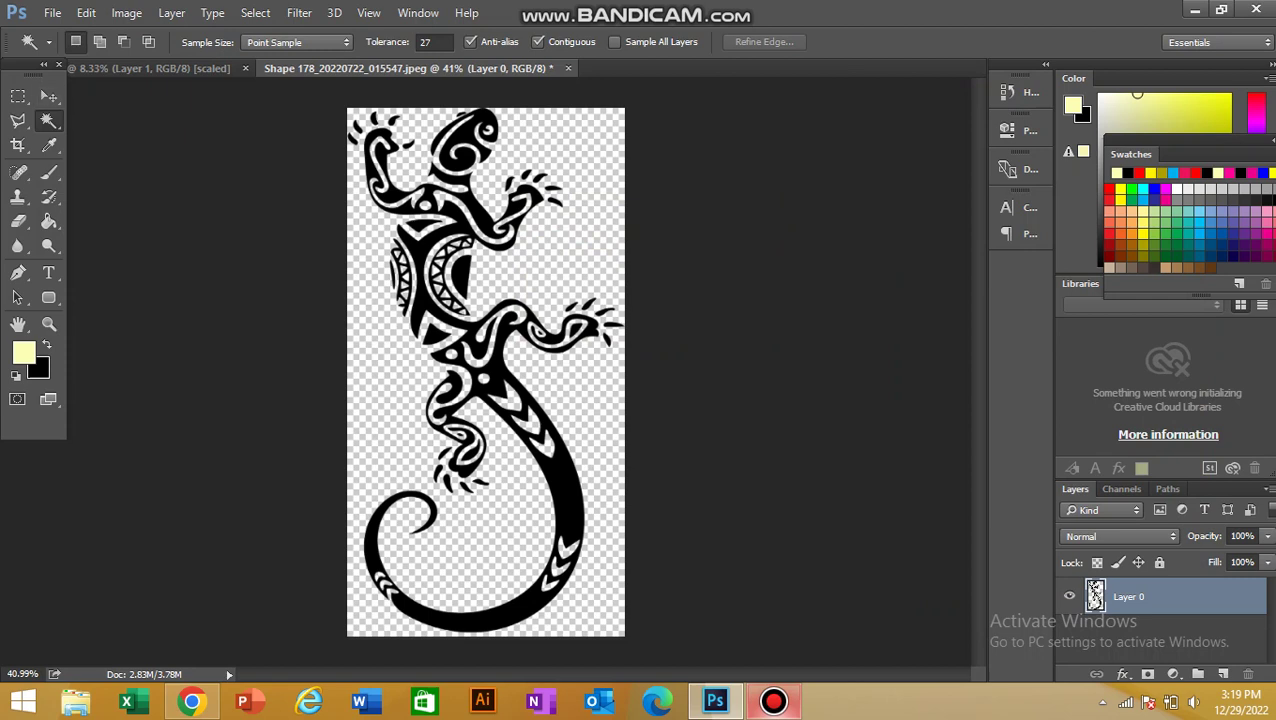
Select the black shape of the lizard's head with the Magic Wand tool, after clearing the full-canvas selection.
key("ctrl+a")
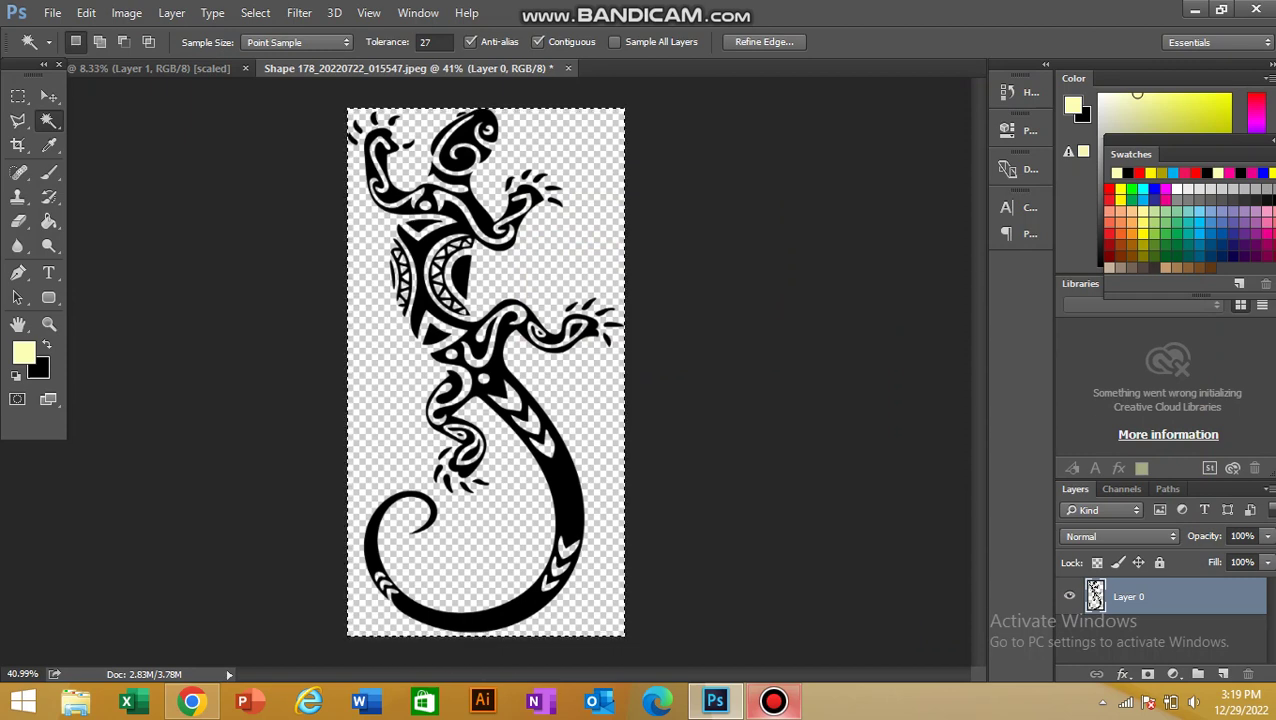
key("ctrl+d")
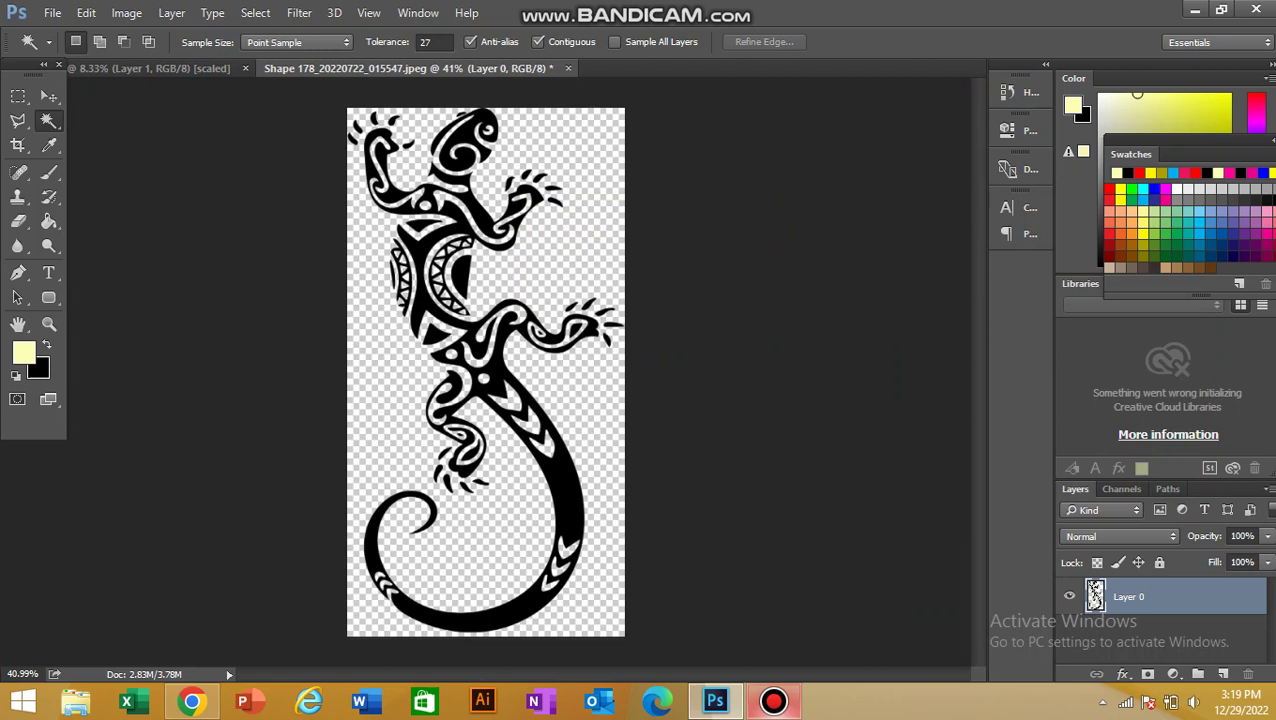
left_click(468, 132)
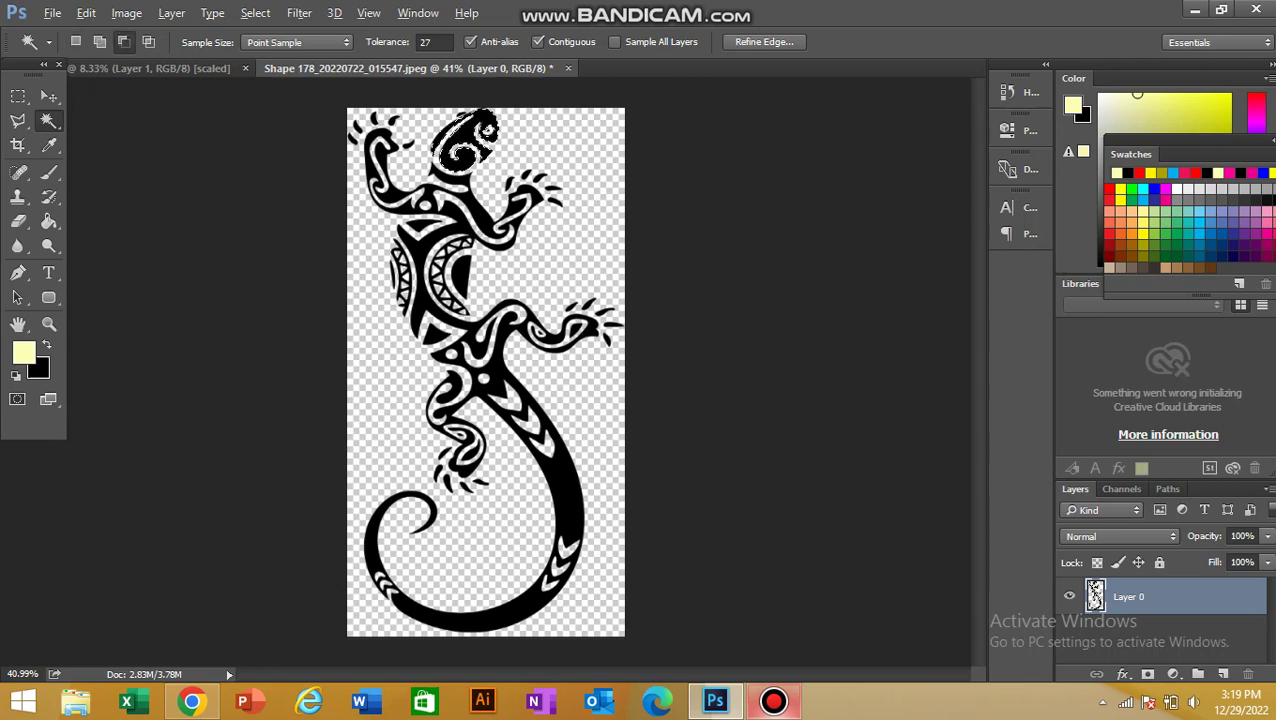
scroll(475, 268, "up", 1)
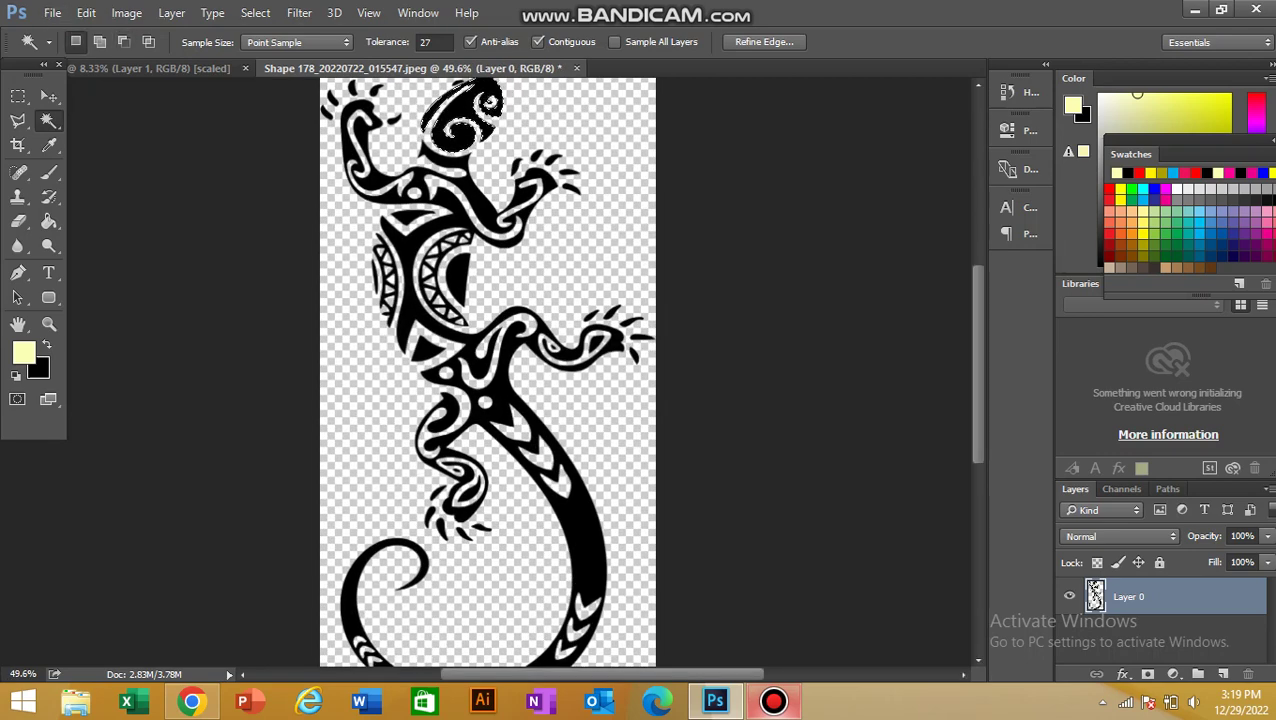
key("alt")
key("alt")
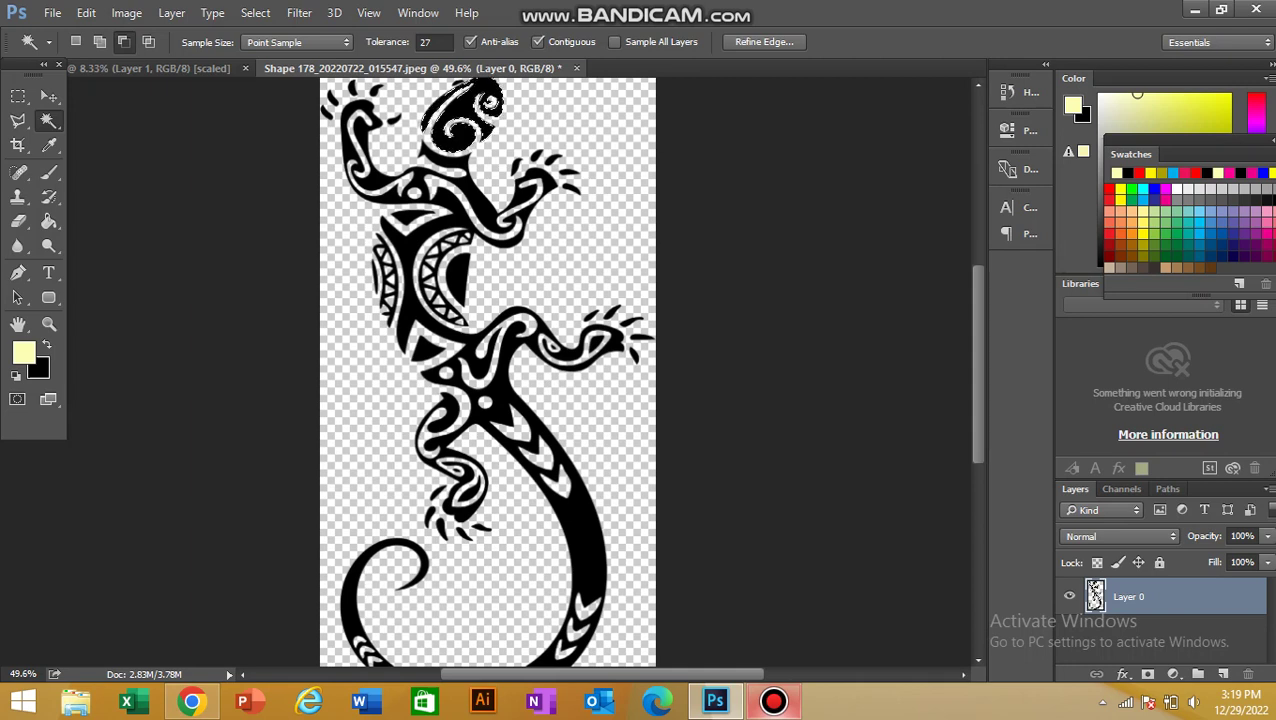
Extend the selection from the head over the body and tail with the Quick Selection tool, and deselect everything.
right_click(48, 121)
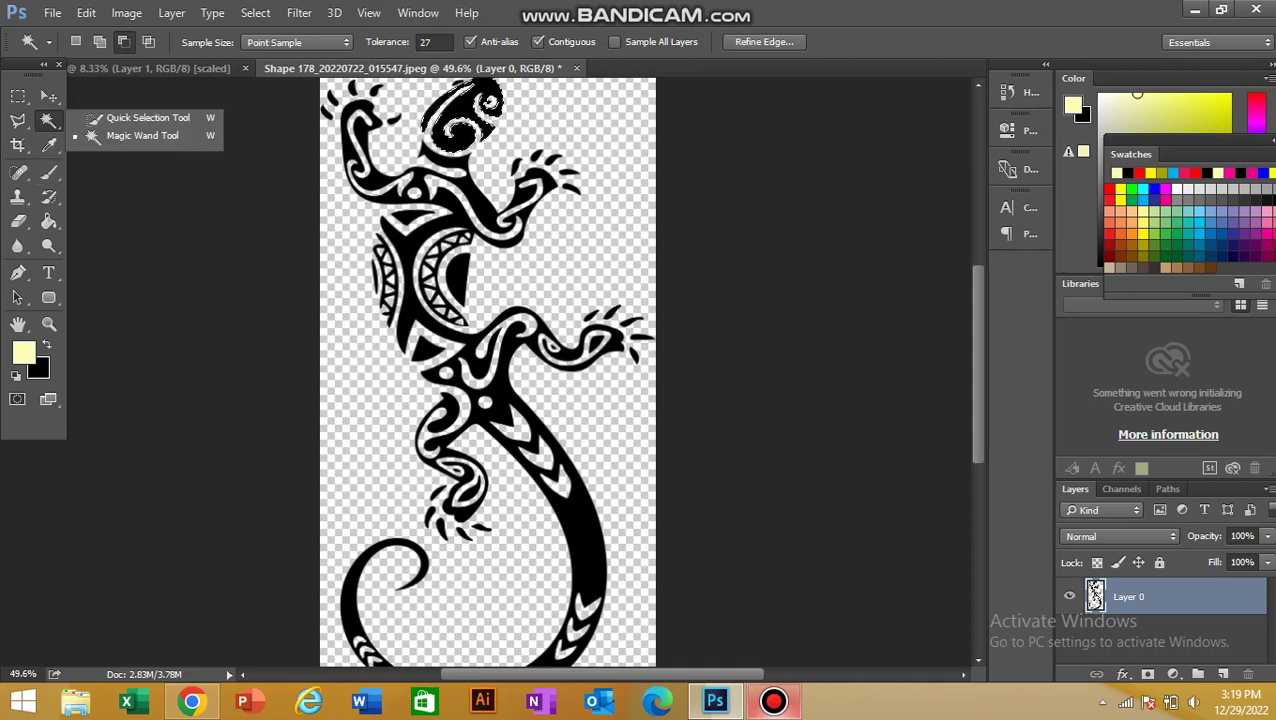
left_click(145, 118)
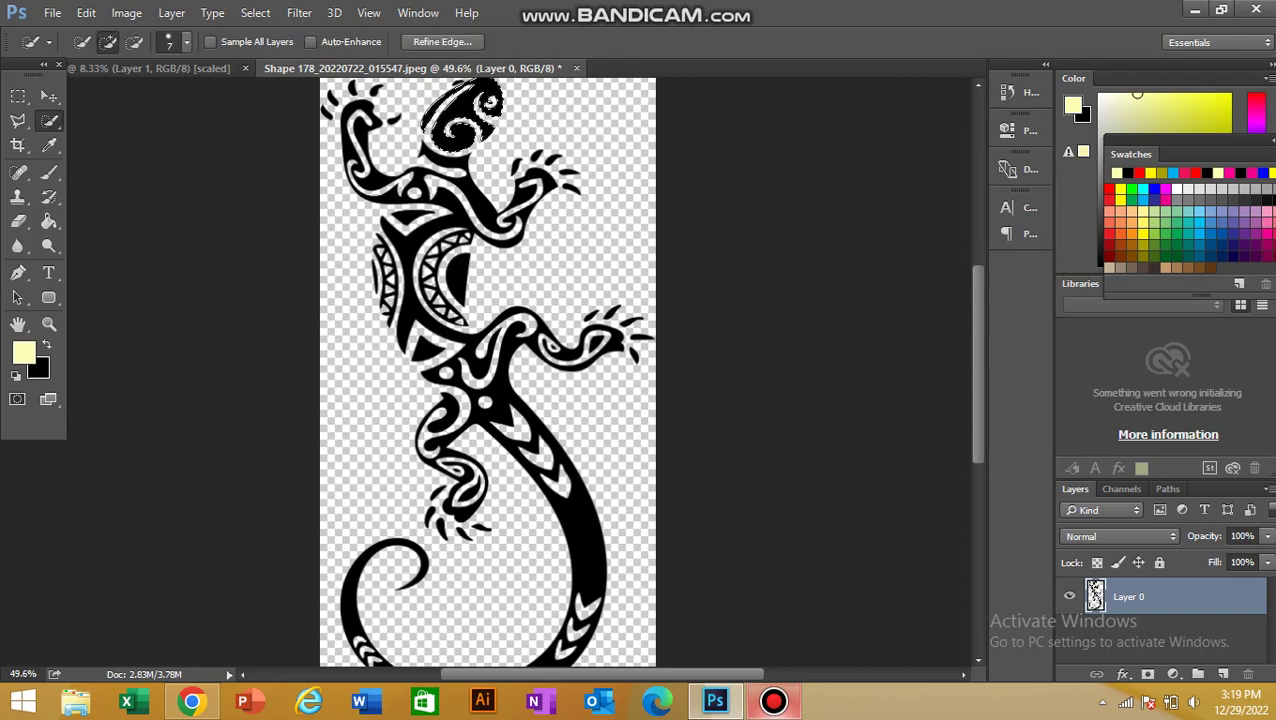
mouse_move(462, 138)
left_mouse_down()
mouse_move(412, 235)
mouse_move(408, 305)
mouse_move(420, 342)
mouse_move(505, 330)
mouse_move(475, 372)
mouse_move(512, 450)
mouse_move(542, 472)
mouse_move(578, 592)
left_mouse_up()
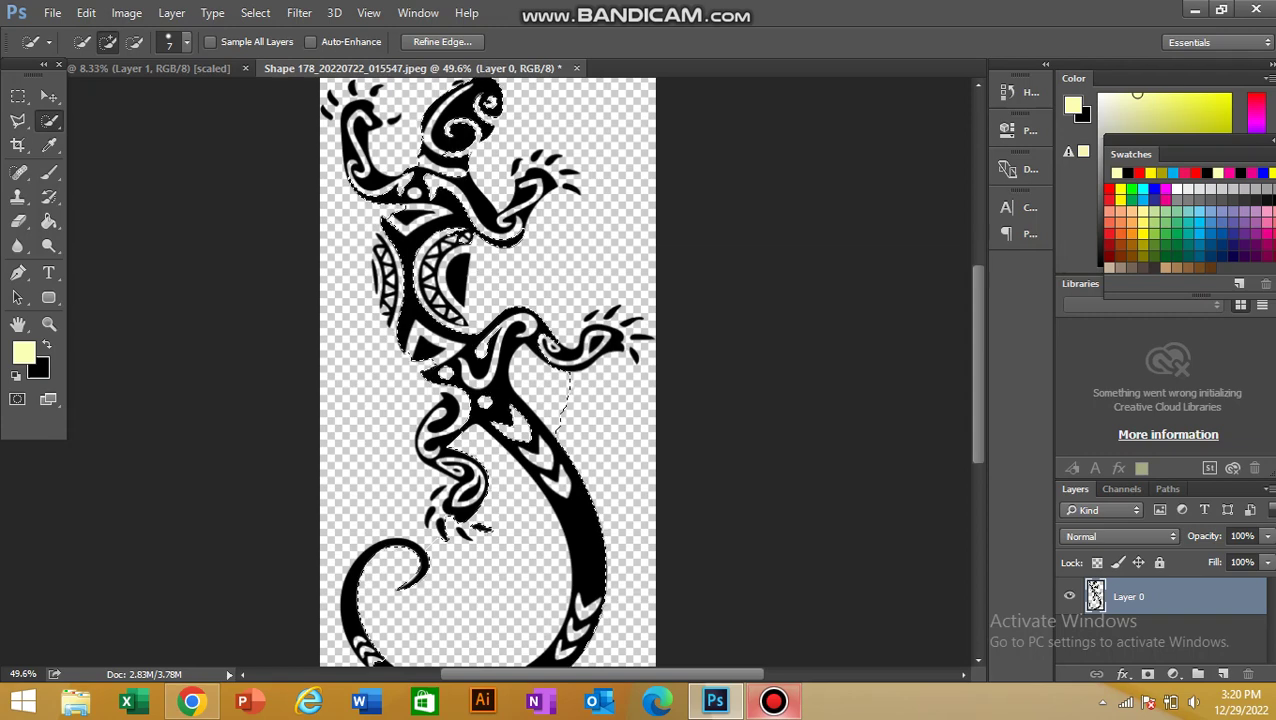
scroll(487, 371, "down", 1)
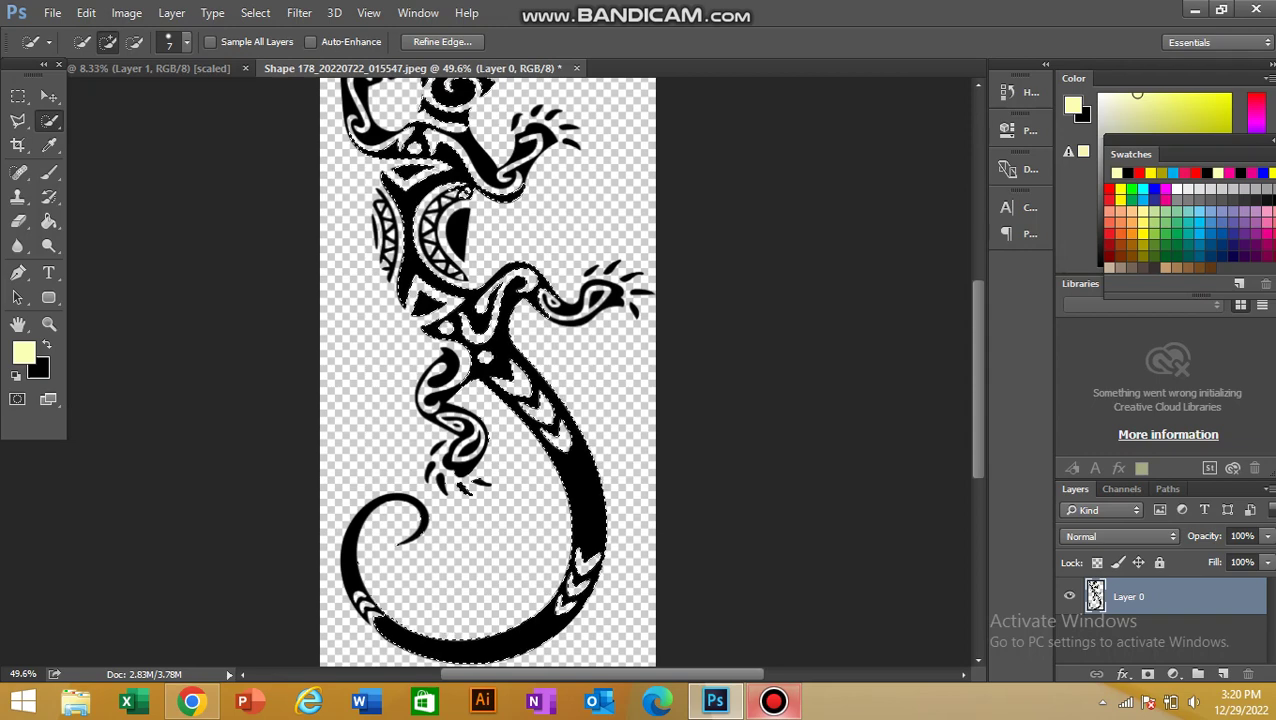
scroll(487, 371, "up", 1)
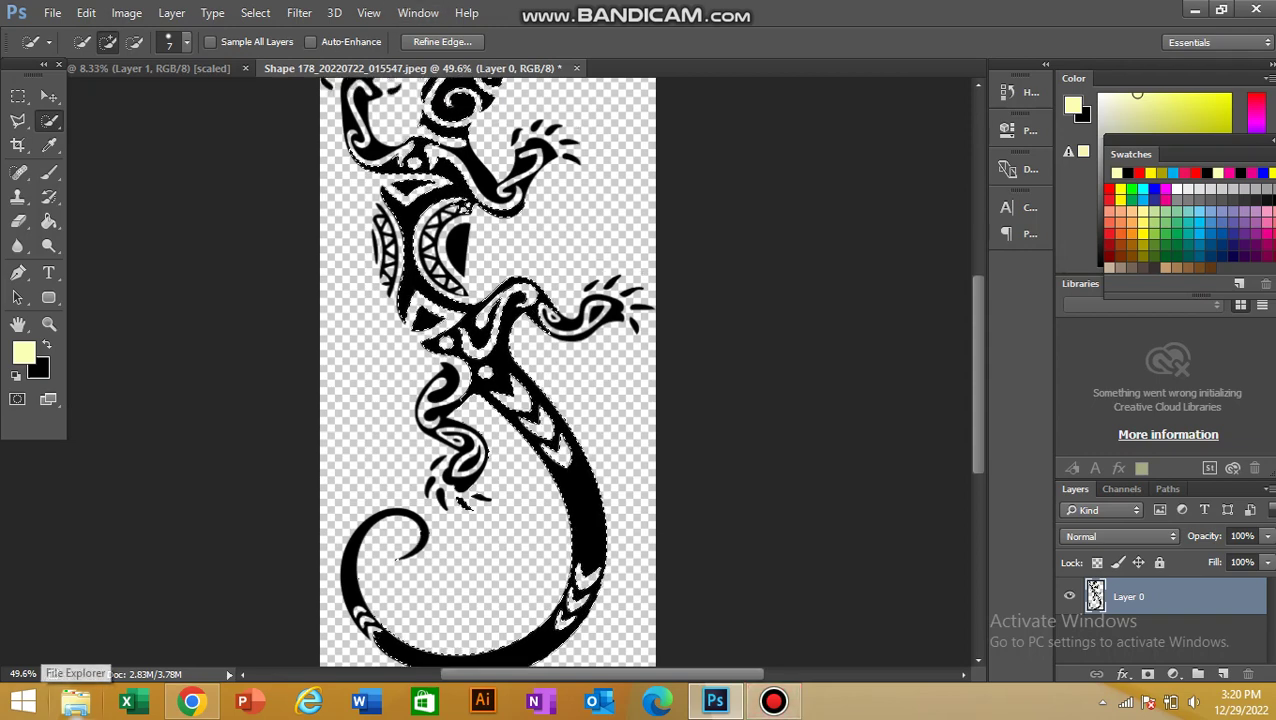
scroll(487, 371, "up", 1)
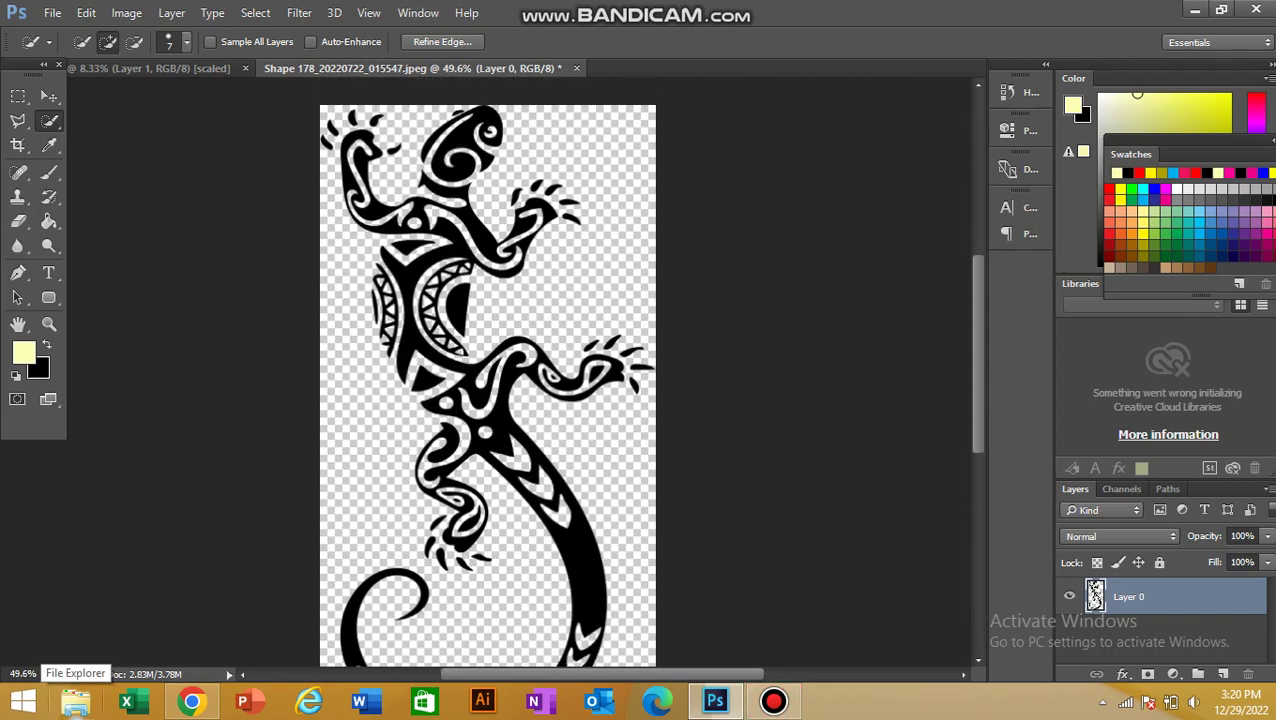
key("ctrl+d")
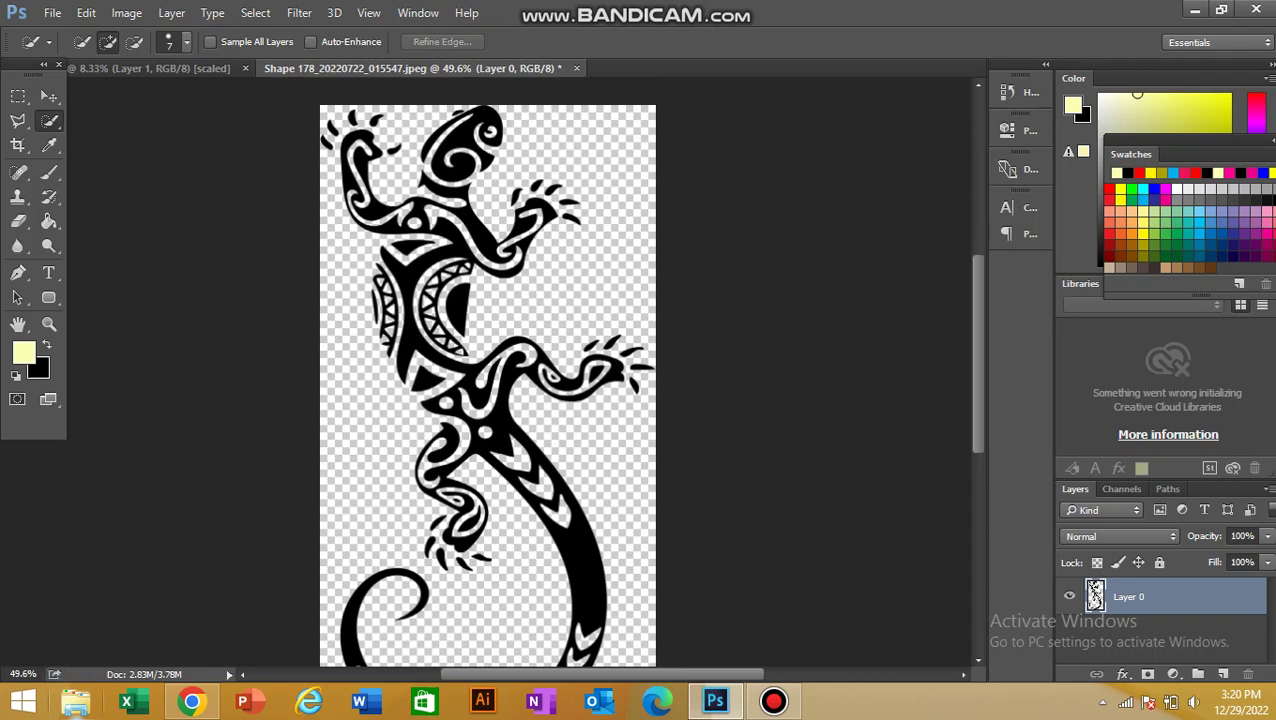
Turn on Auto-Enhance for the Quick Selection tool with the whole lizard in view.
scroll(487, 371, "down", 4)
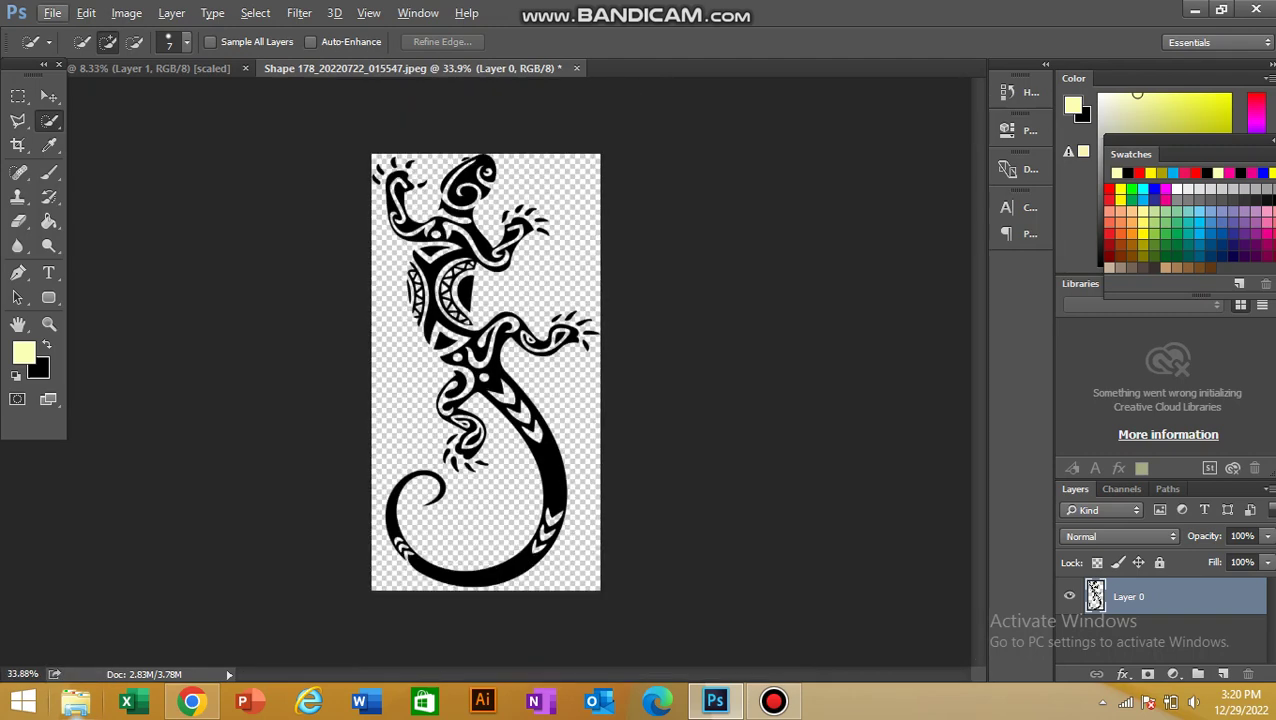
left_click(311, 42)
left_click(126, 12)
mouse_move(200, 60)
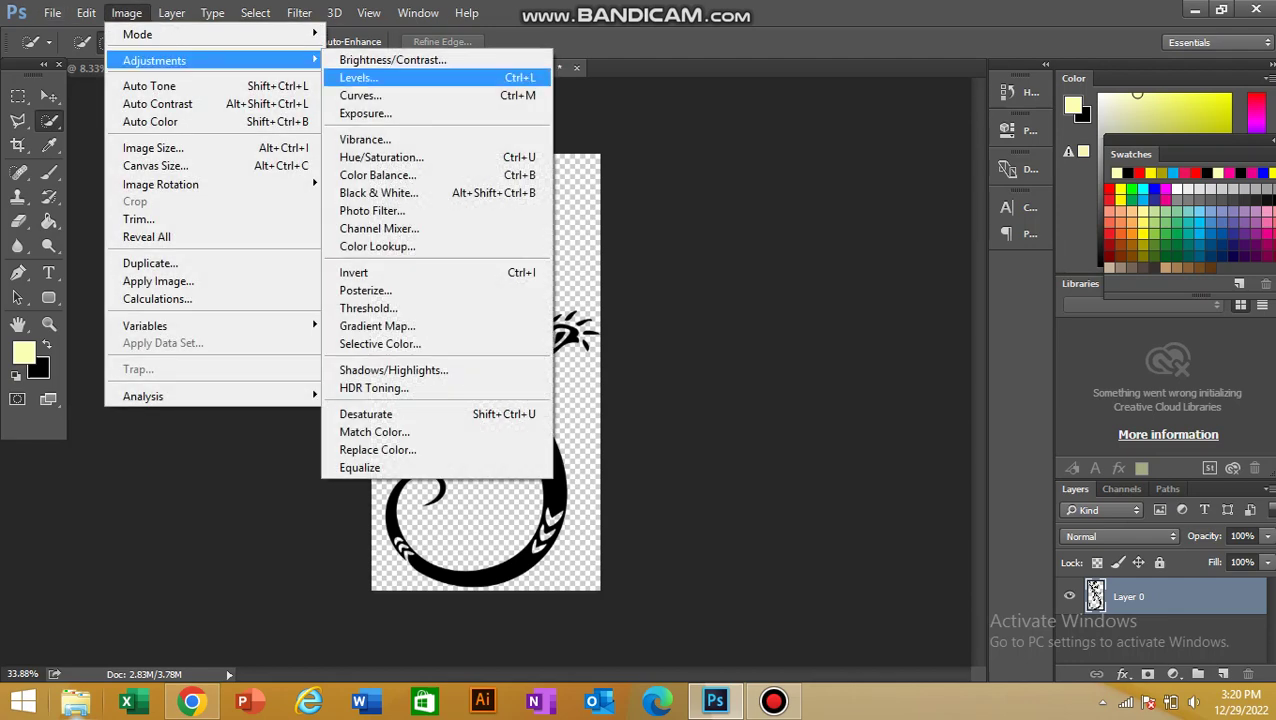
left_click(368, 308)
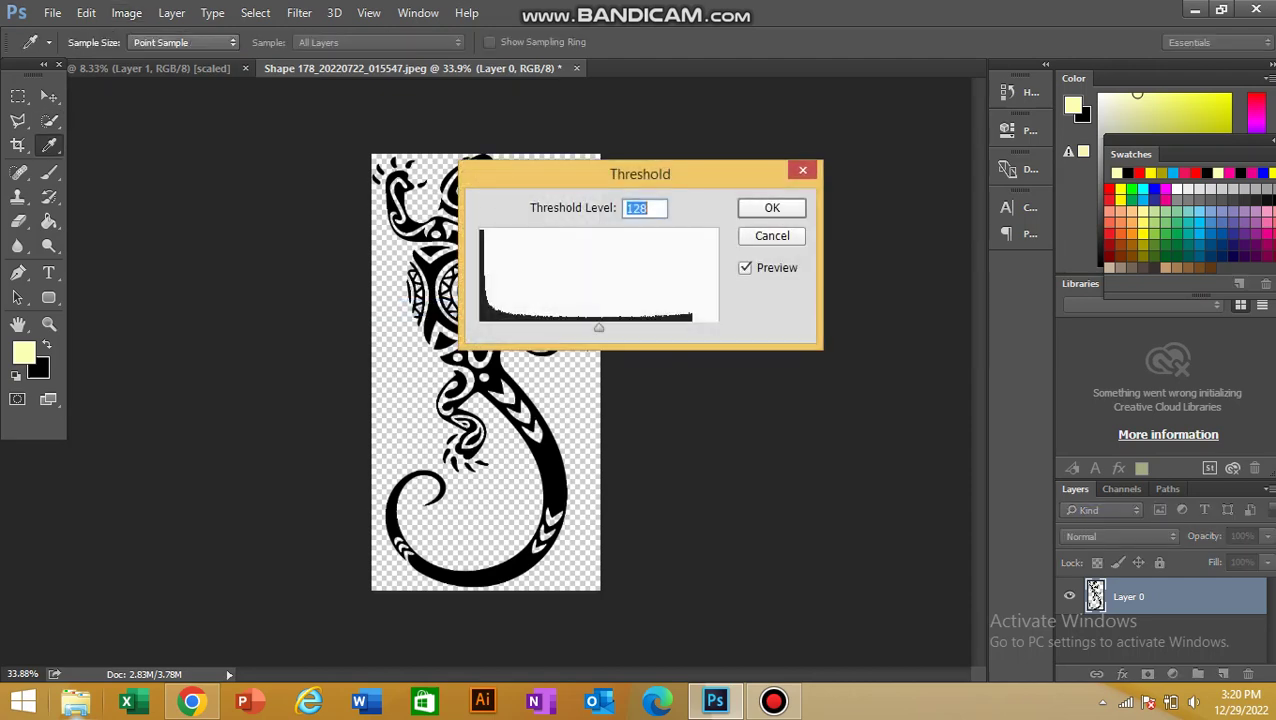
left_click_drag(640, 174, 797, 184)
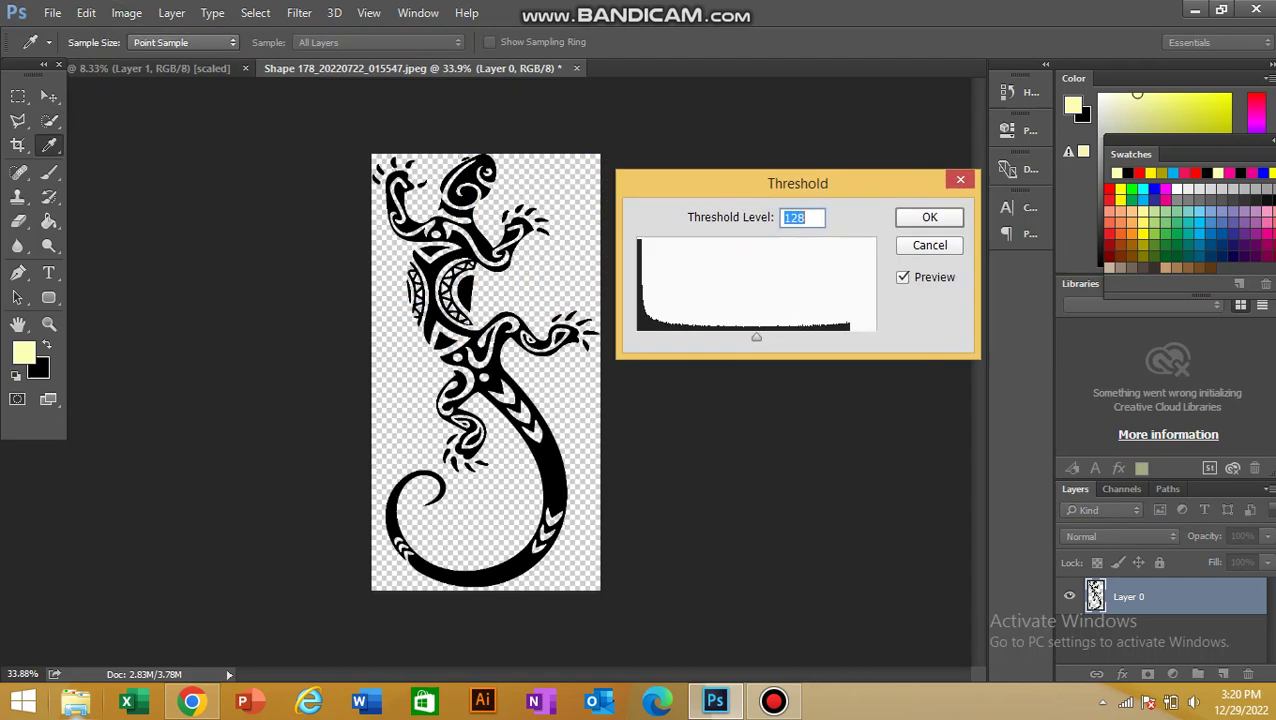
left_click(929, 245)
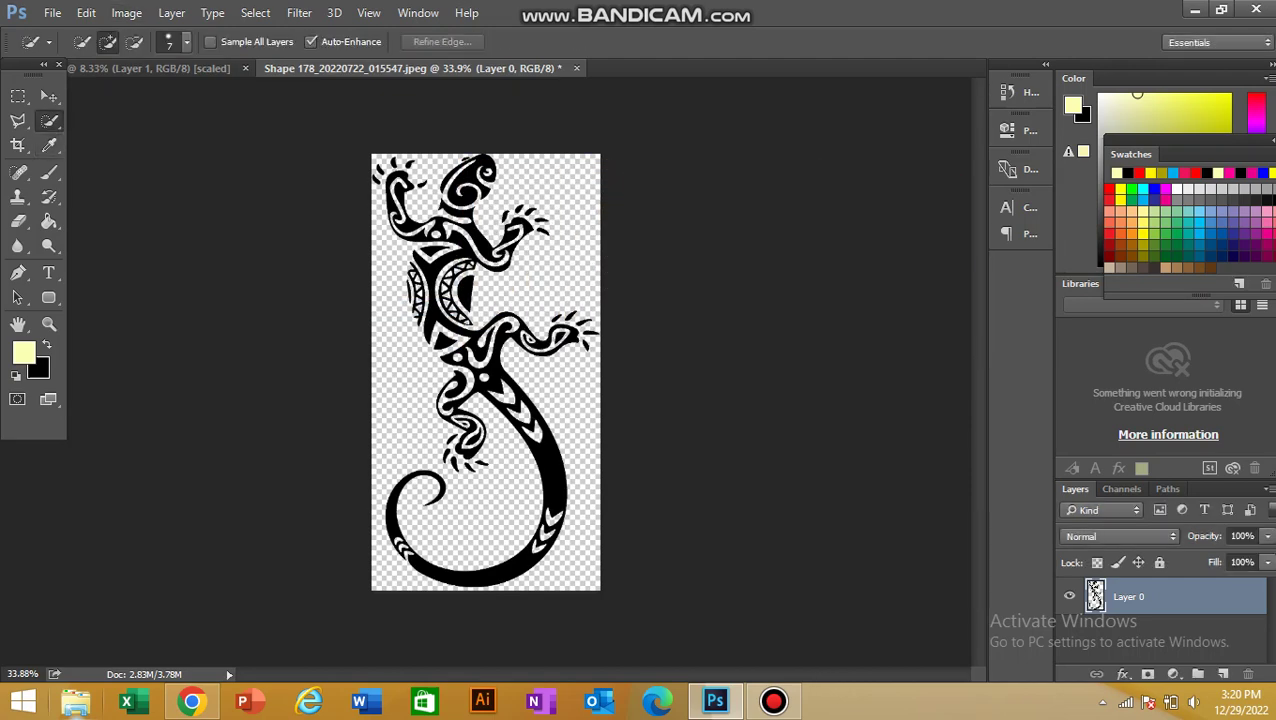
Add a Levels adjustment layer above the lizard layer and set its RGB midtone input to 0.01.
left_click(1173, 674)
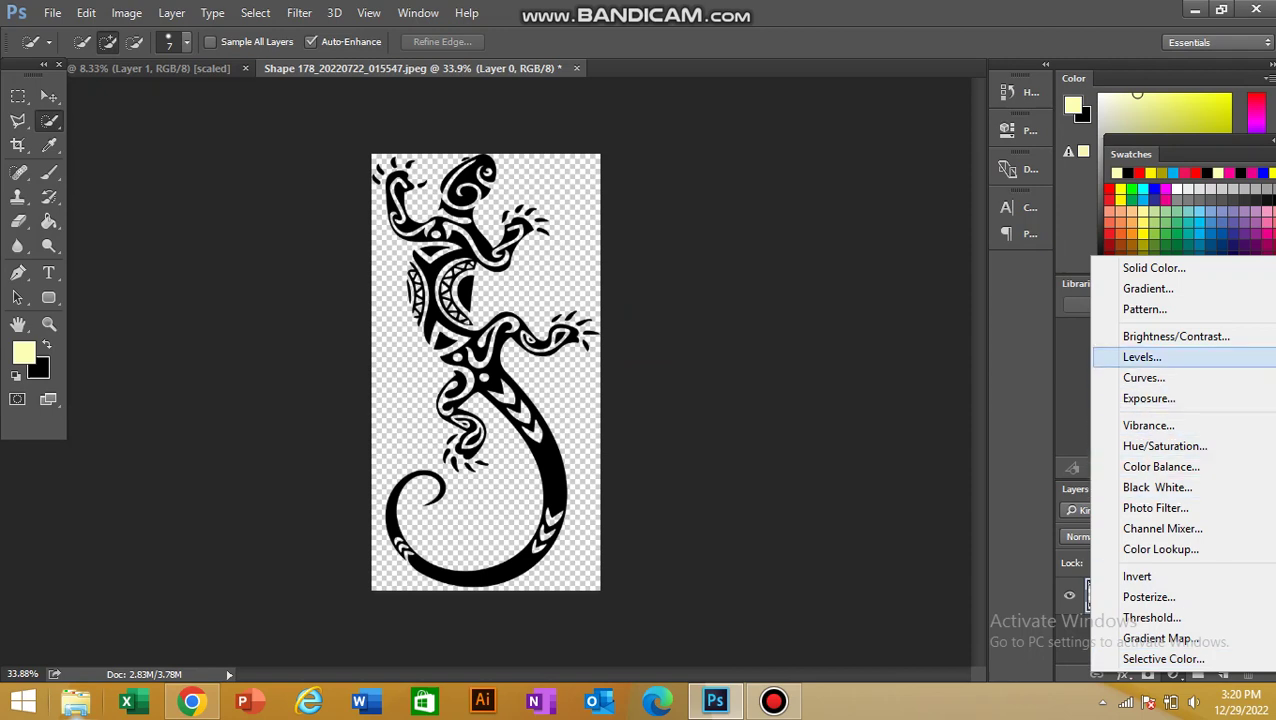
left_click(1142, 357)
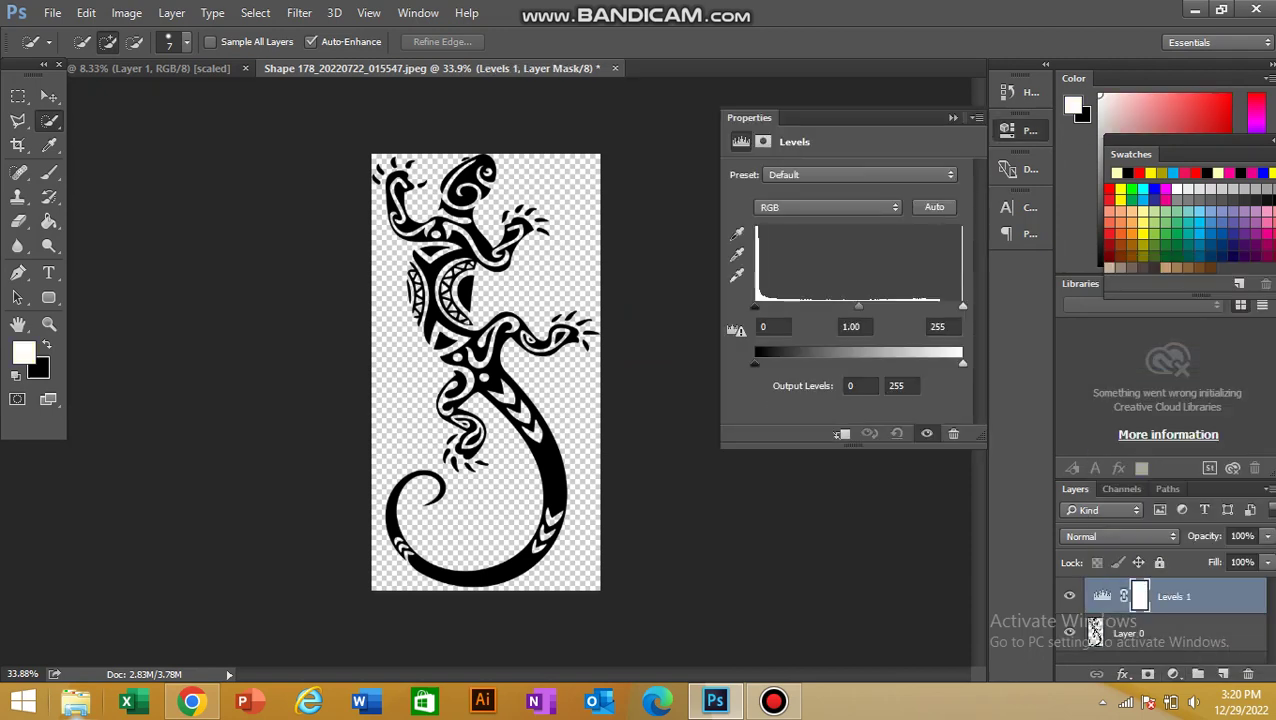
left_click_drag(862, 305, 962, 306)
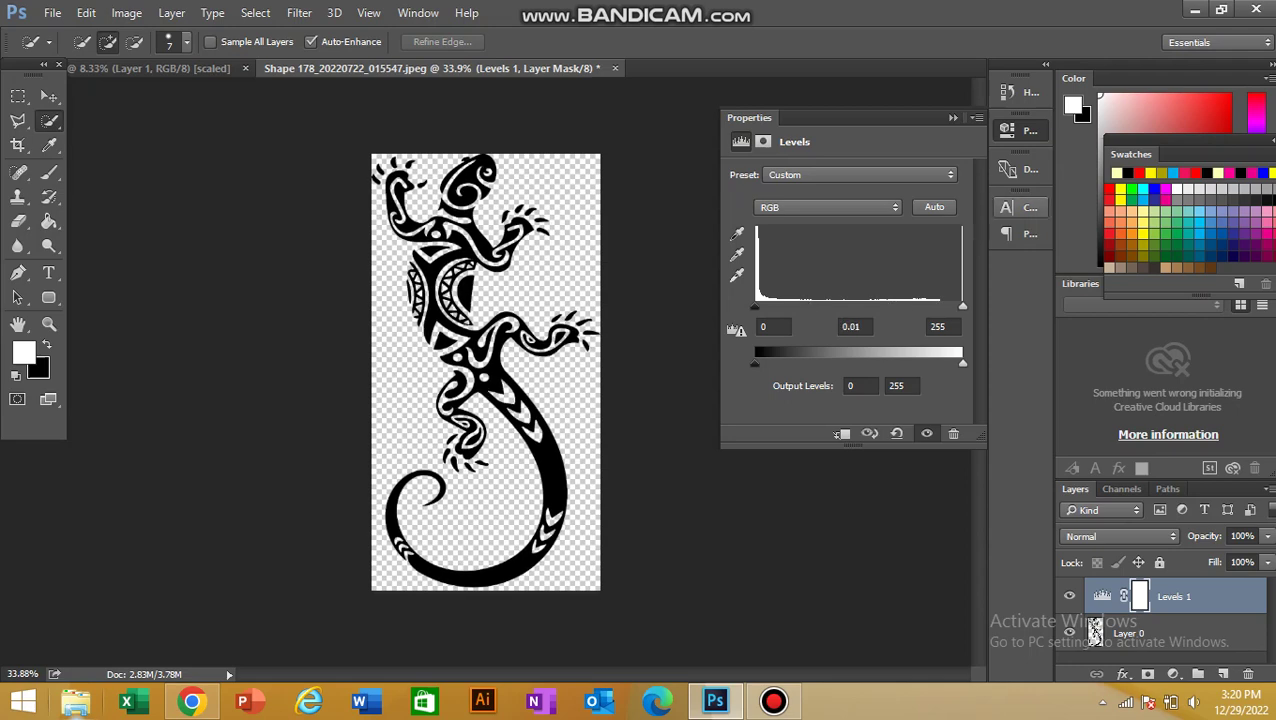
Add a Curves adjustment layer above the Levels layer and adjust its RGB curve.
left_click(1173, 674)
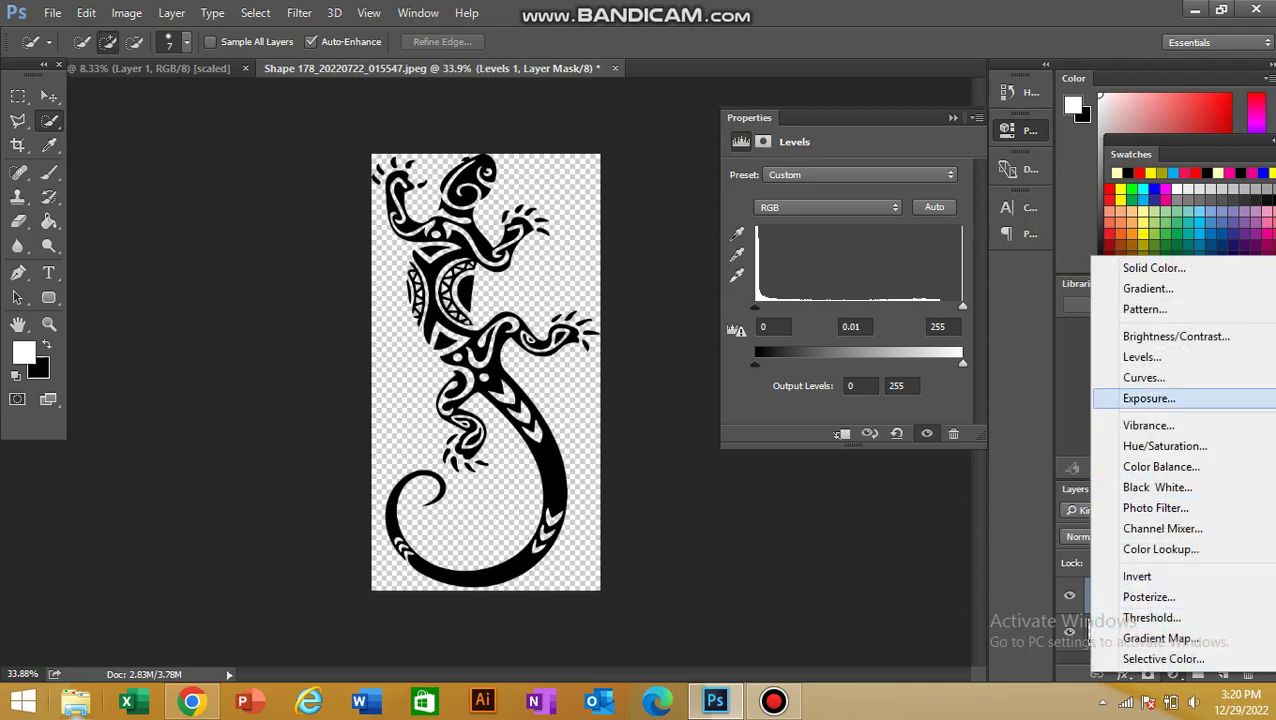
left_click(1145, 377)
left_click_drag(863, 310, 760, 250)
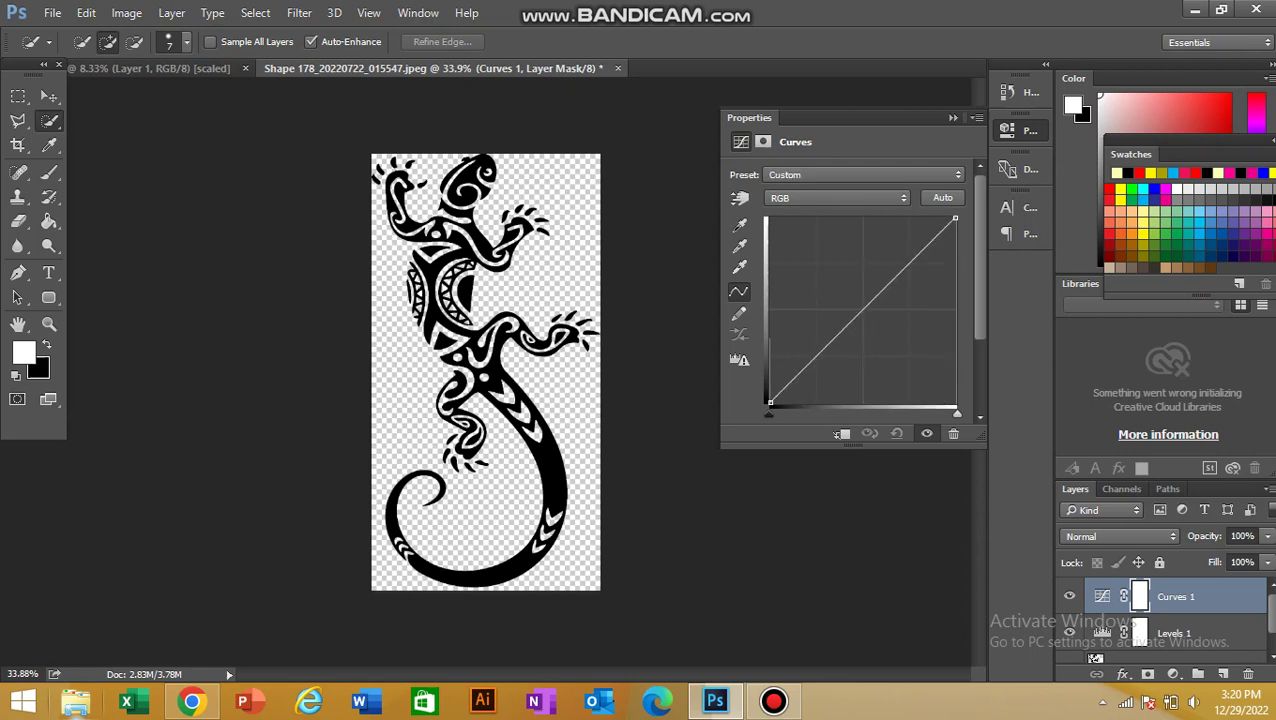
left_click_drag(972, 345, 910, 316)
left_click(953, 118)
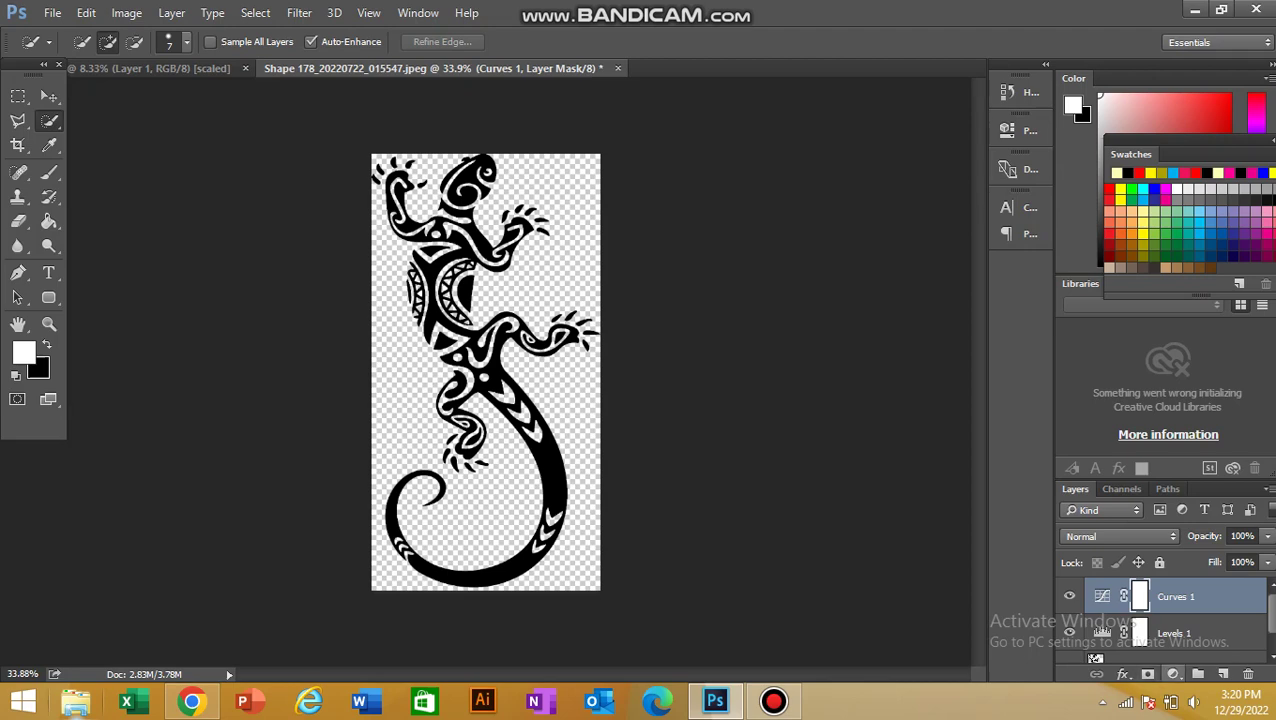
Add a Black & White adjustment layer with Reds at -152 and Yellows, Greens, Cyans and Blues at -200.
left_click(1173, 674)
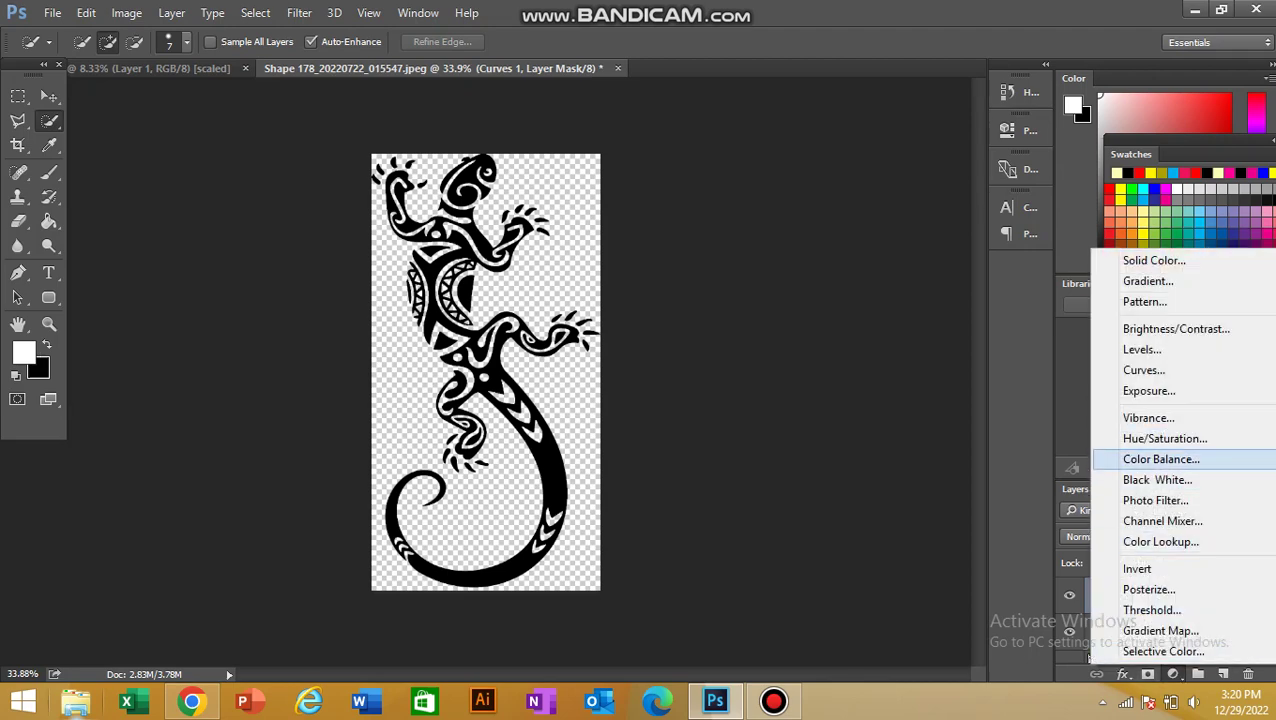
left_click(1157, 480)
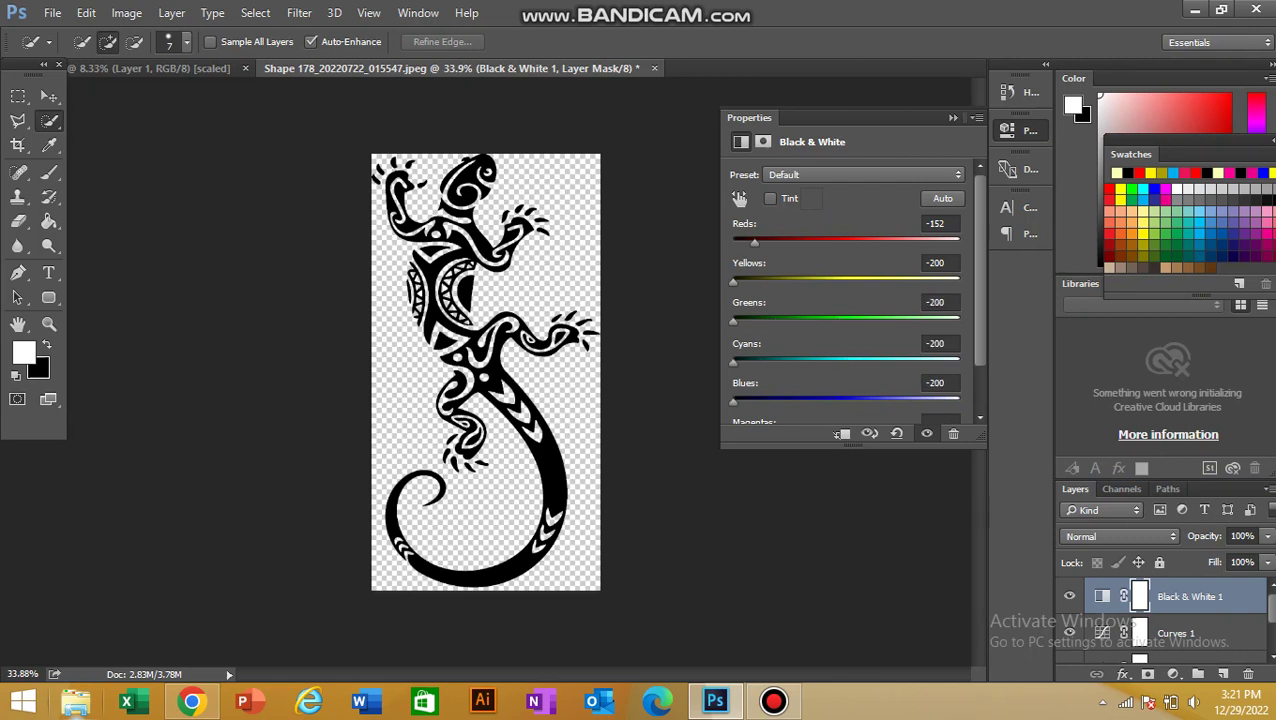
left_click(953, 118)
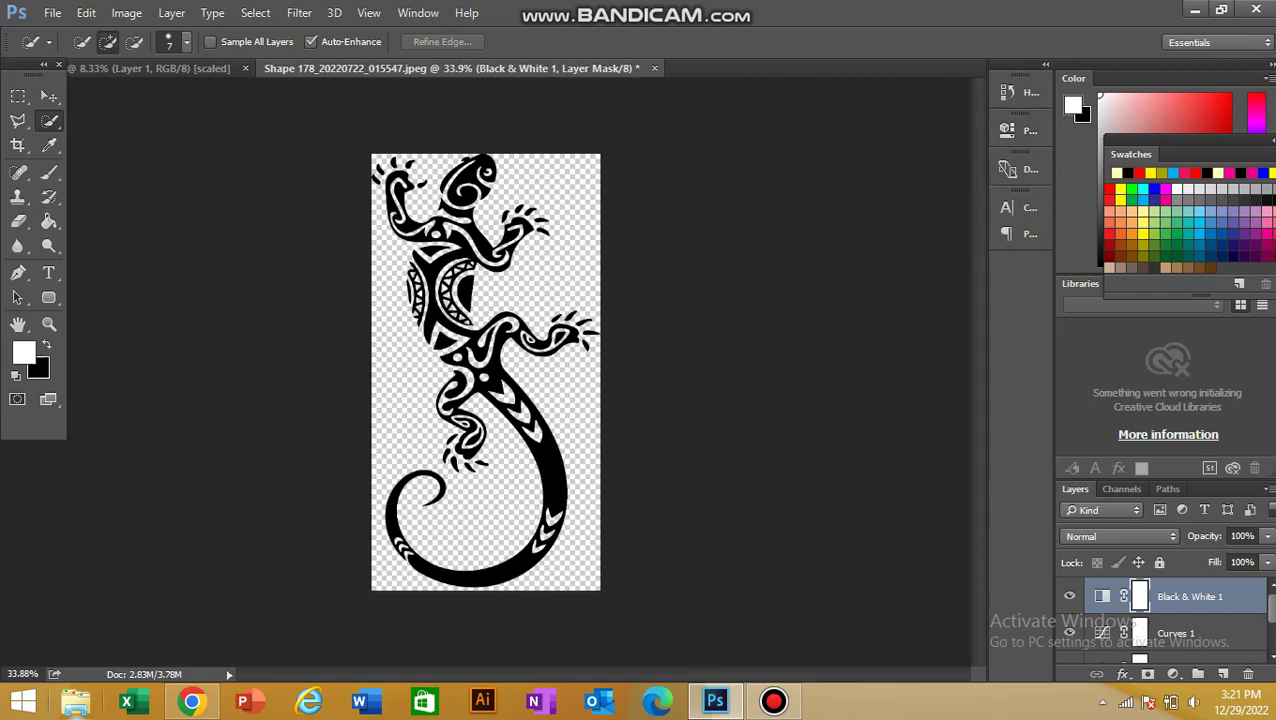
left_click(52, 12)
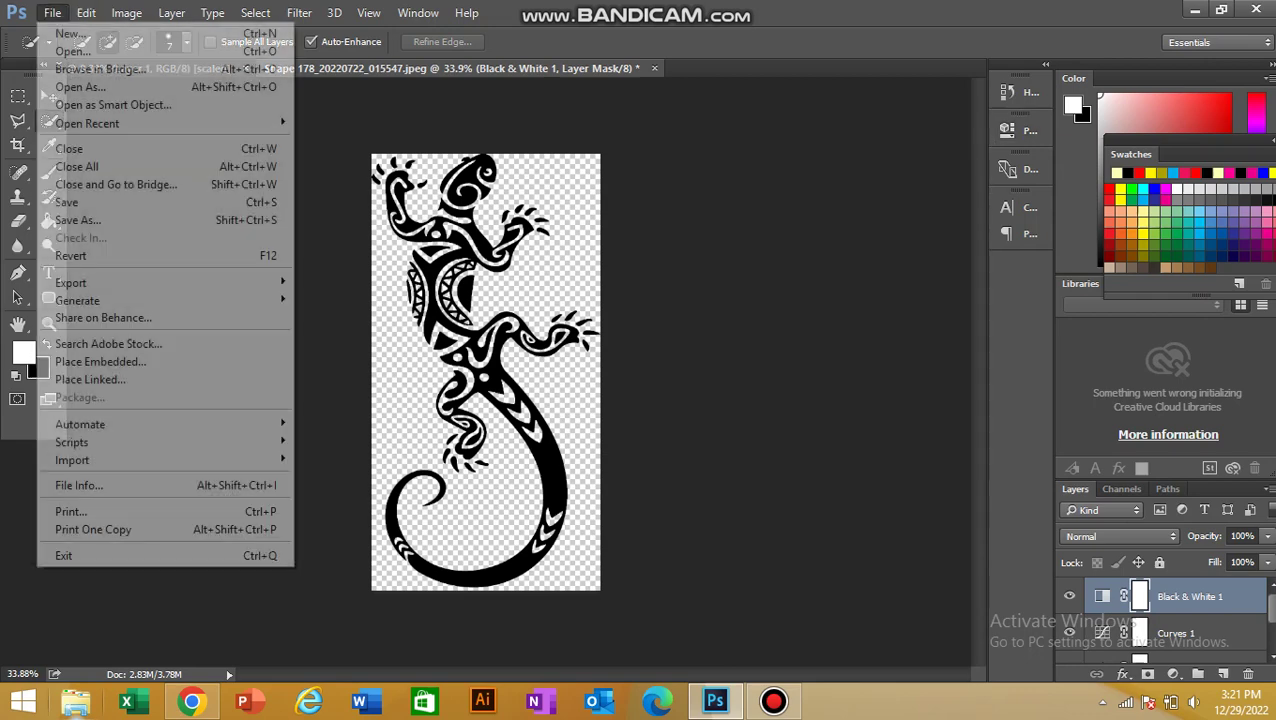
left_click(70, 33)
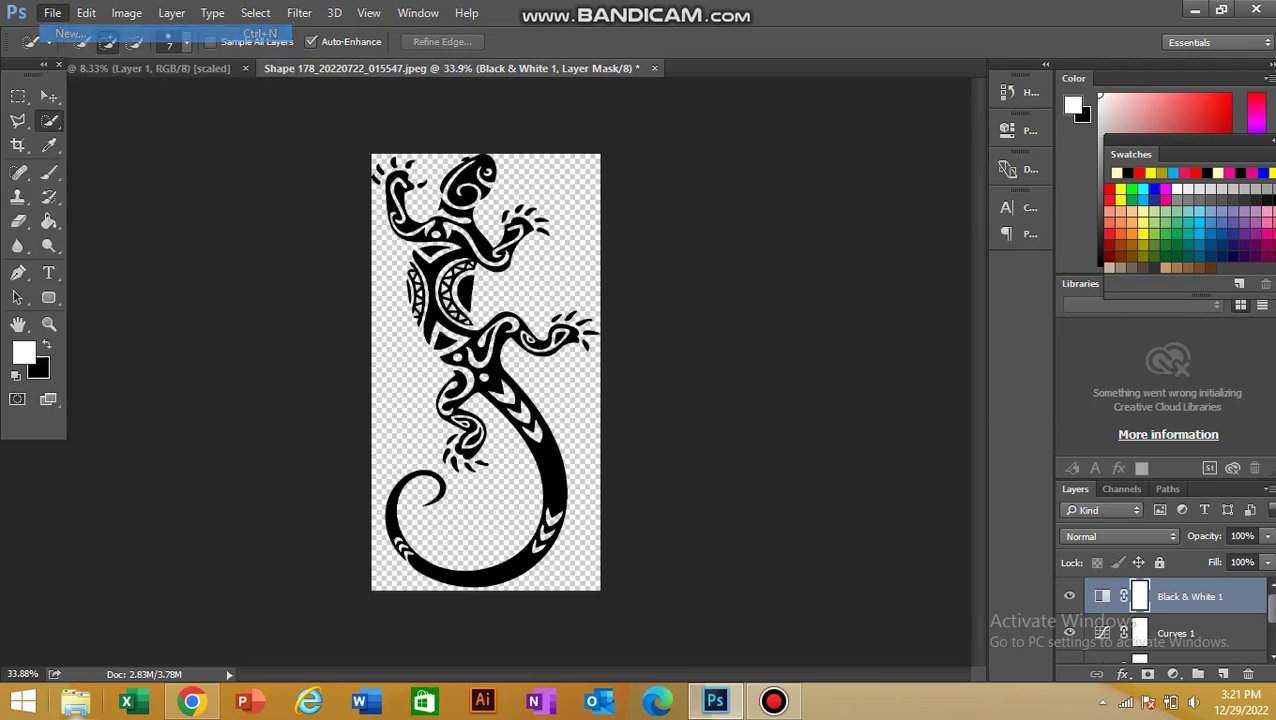
left_click(723, 254)
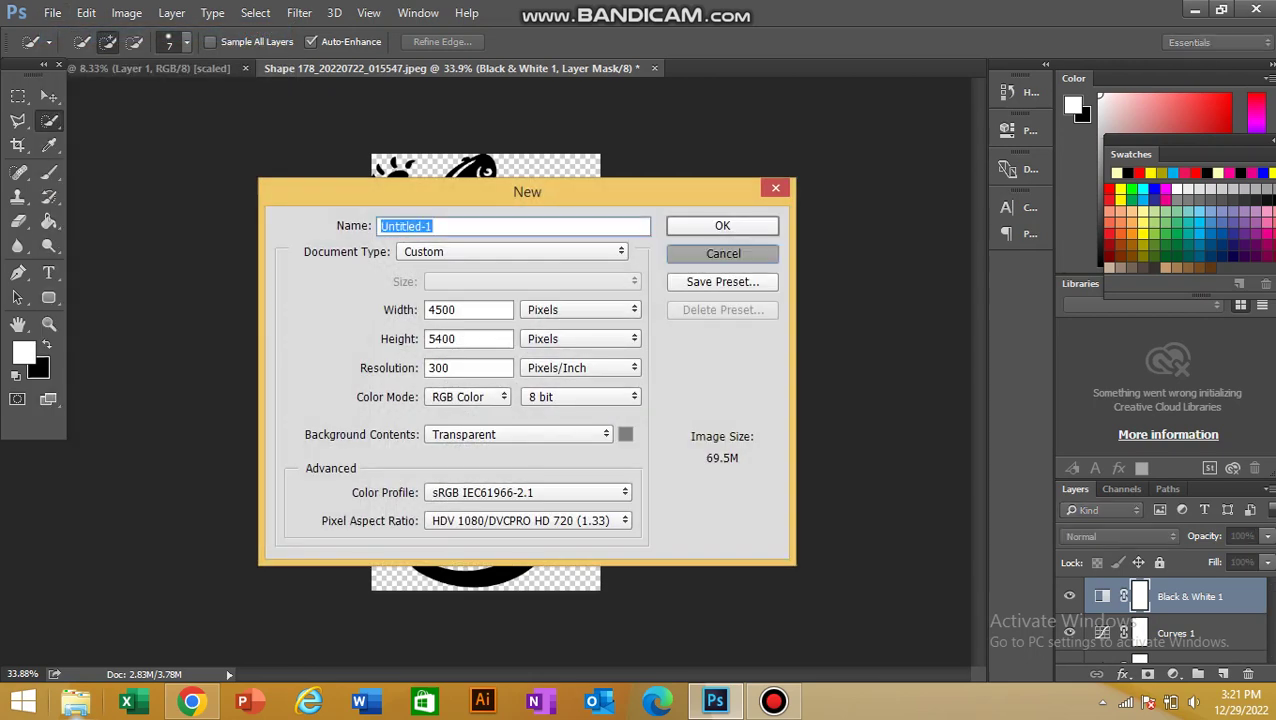
Select the whole canvas and move the active Black & White layer's content into the other open document.
left_click(49, 96)
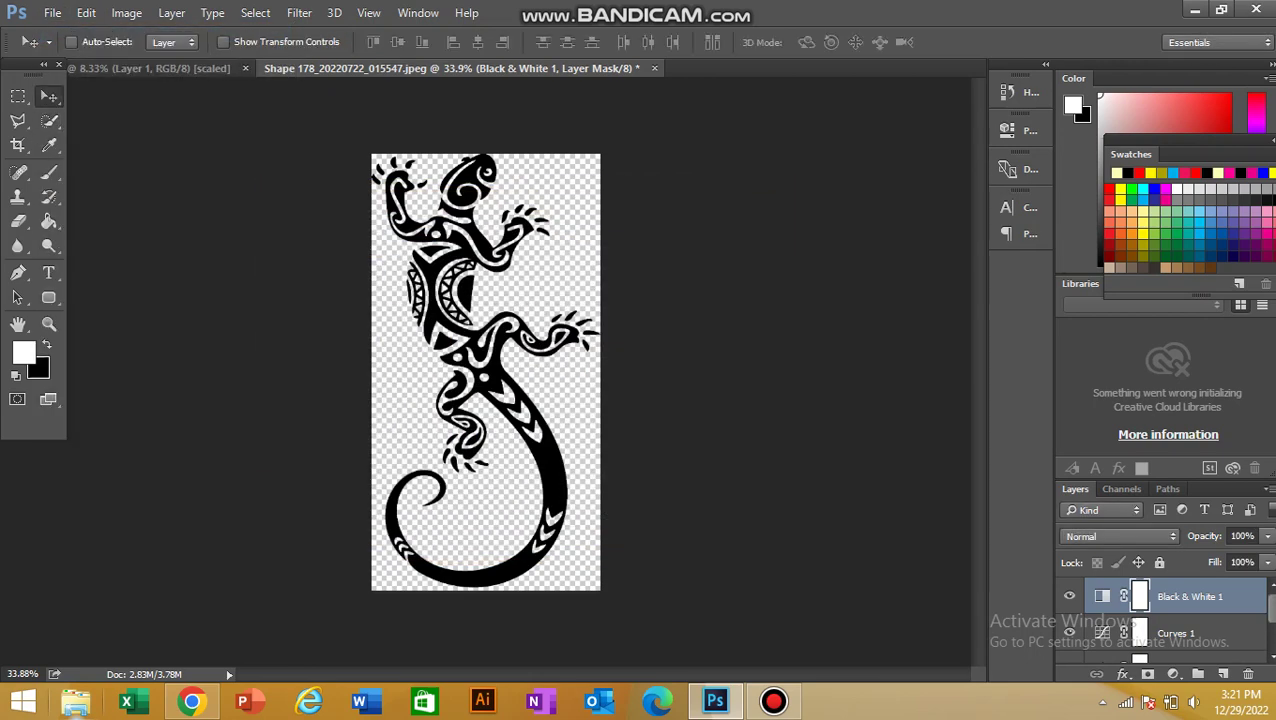
left_click_drag(450, 212, 225, 141)
key("ctrl+a")
left_click_drag(456, 232, 427, 309)
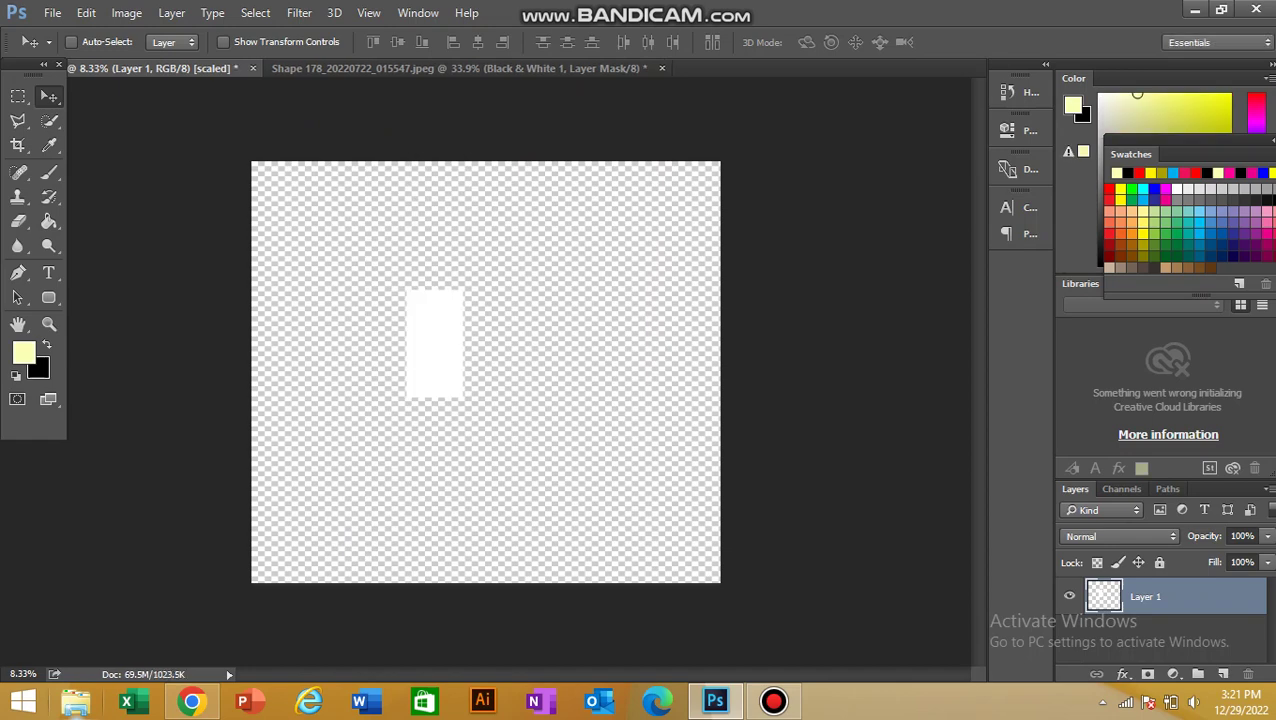
Return to the lizard image, make Layer 0 active, and move the lizard artwork near the middle of the other document.
left_click(430, 69)
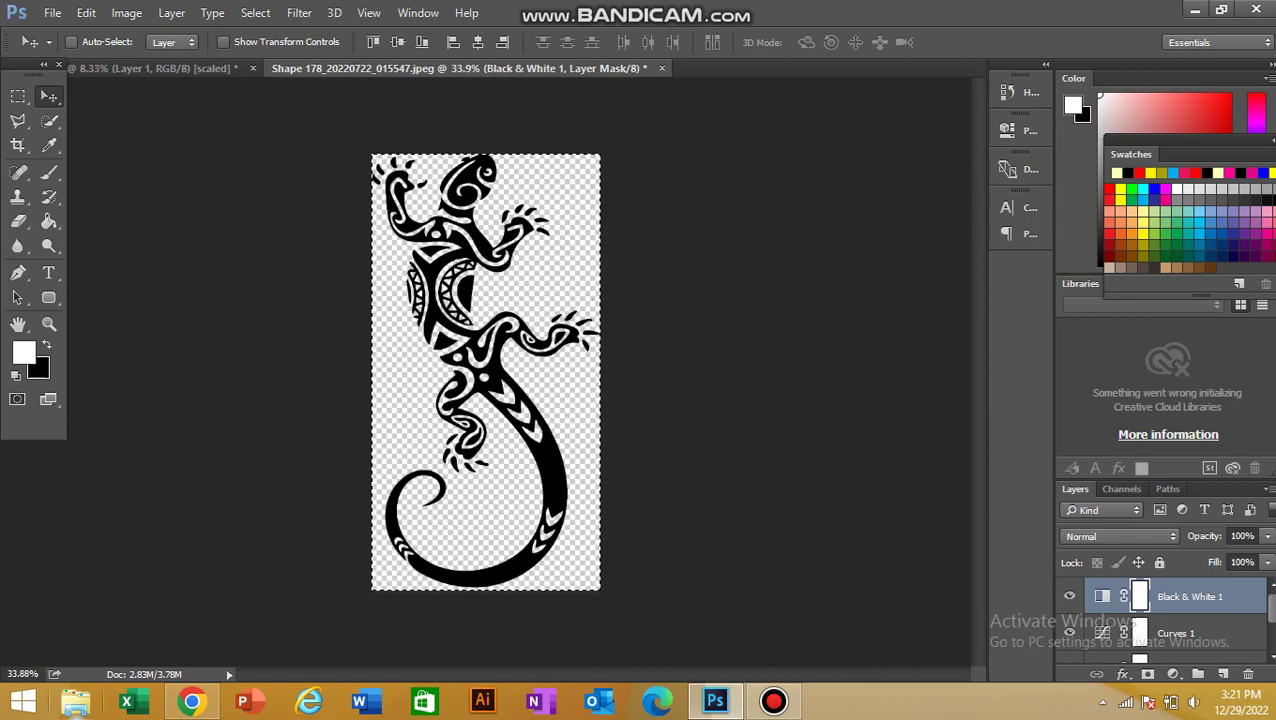
scroll(1165, 620, "down", 3)
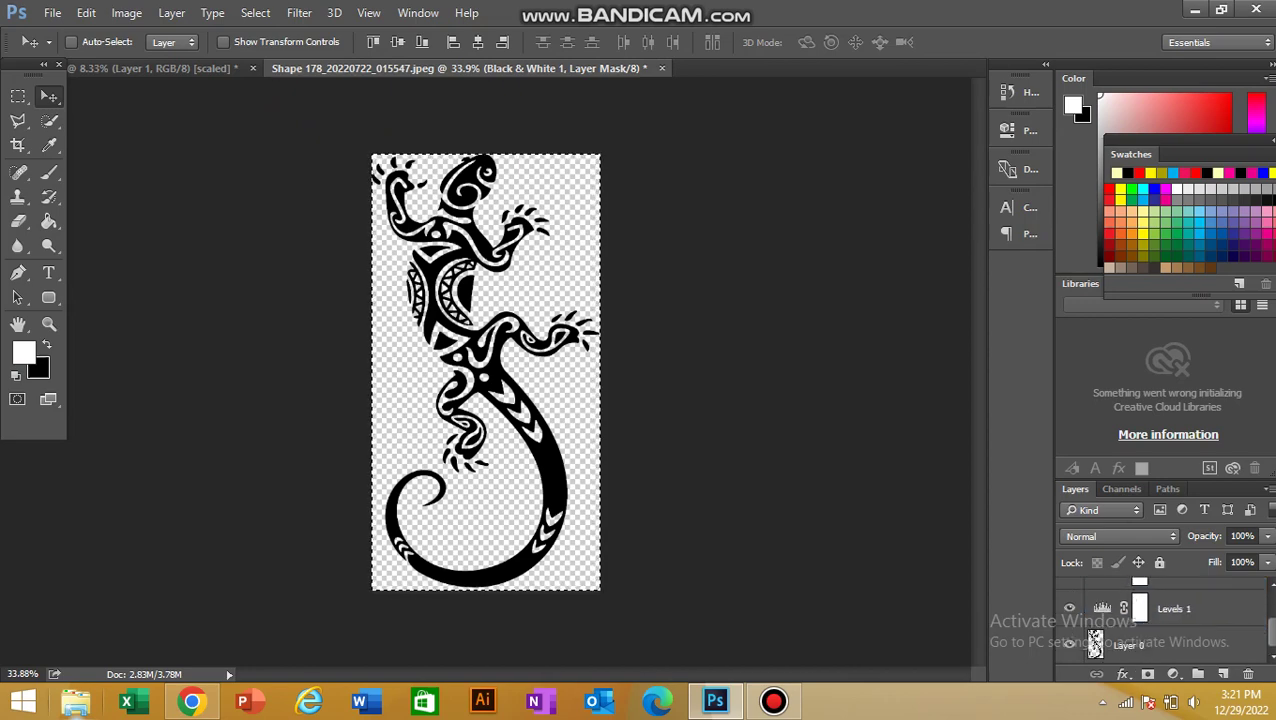
left_click(1130, 645)
left_click_drag(575, 335, 378, 245)
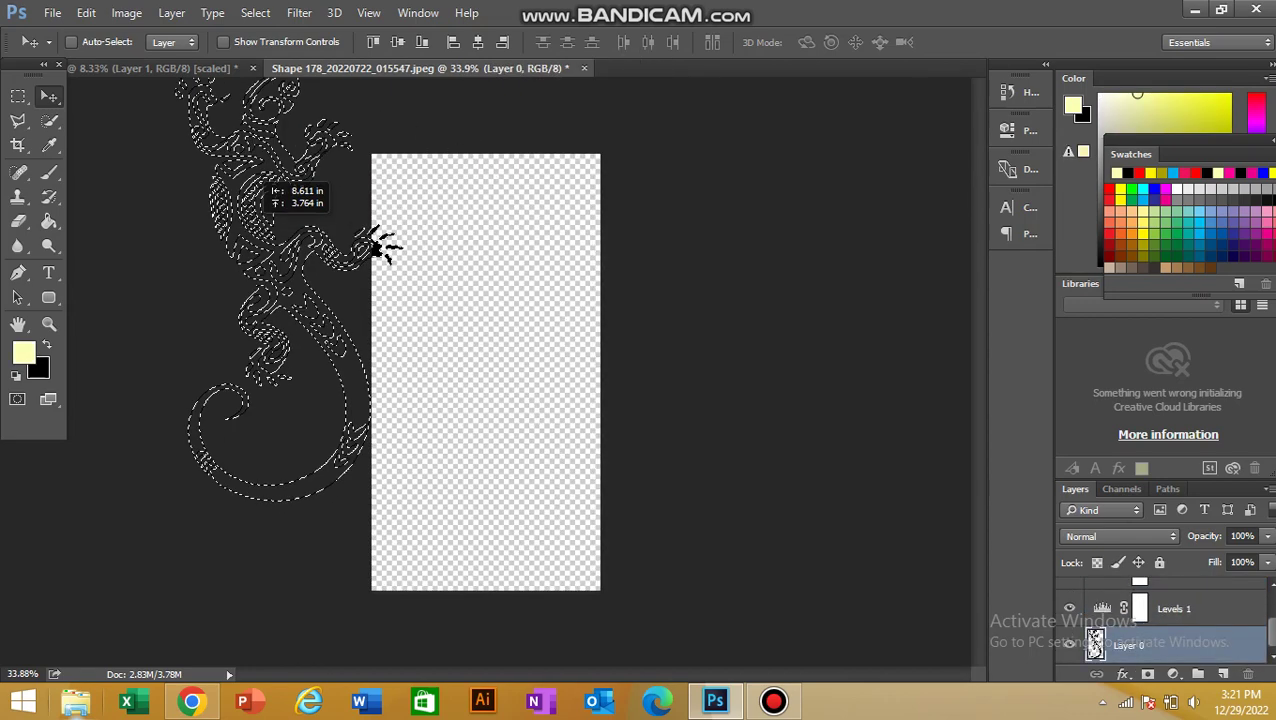
left_click_drag(253, 221, 485, 337)
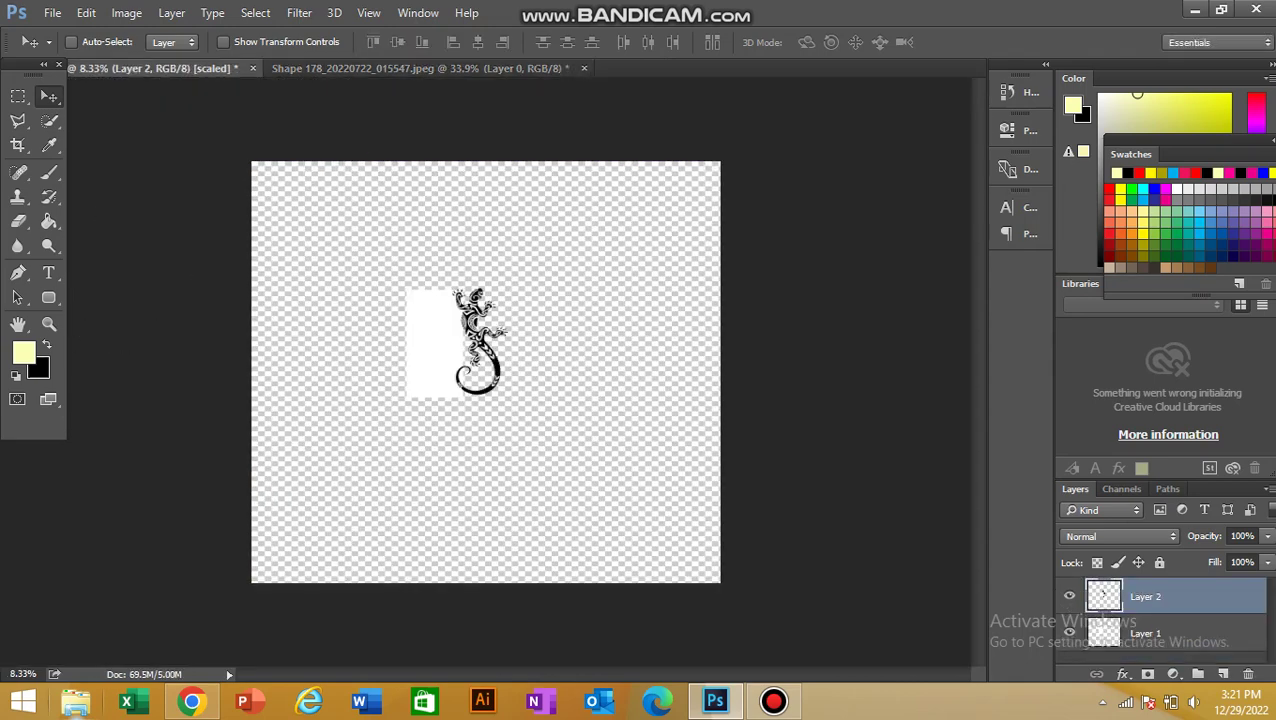
Delete Layer 1 with the white patch and move the lizard on Layer 2 to the centre of the canvas.
left_click_drag(480, 340, 475, 343)
left_click(1146, 633)
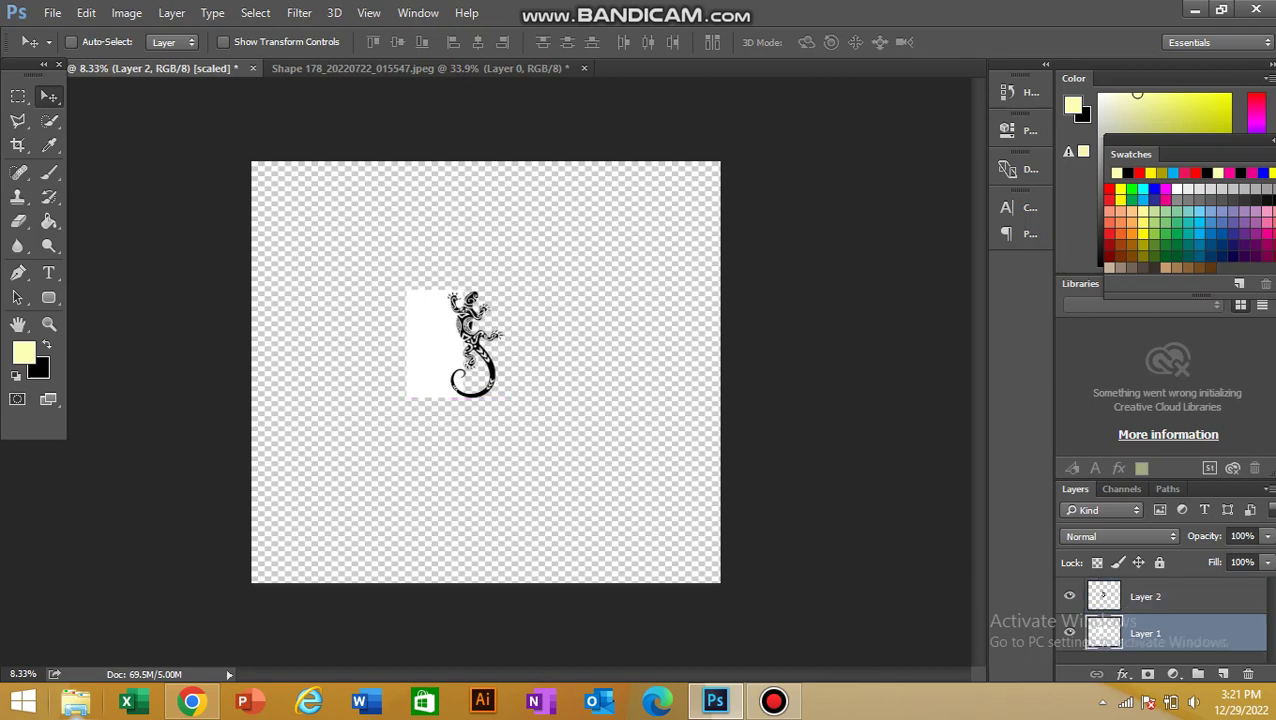
key("Delete")
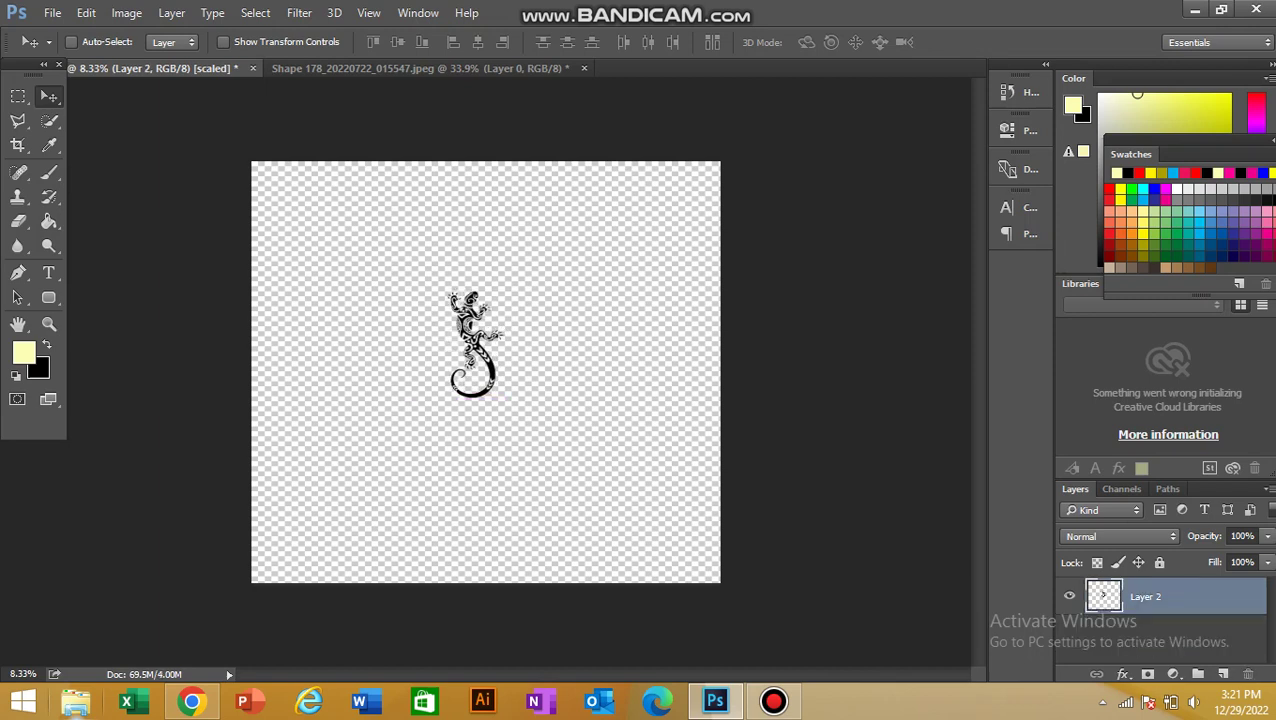
left_click_drag(474, 330, 484, 357)
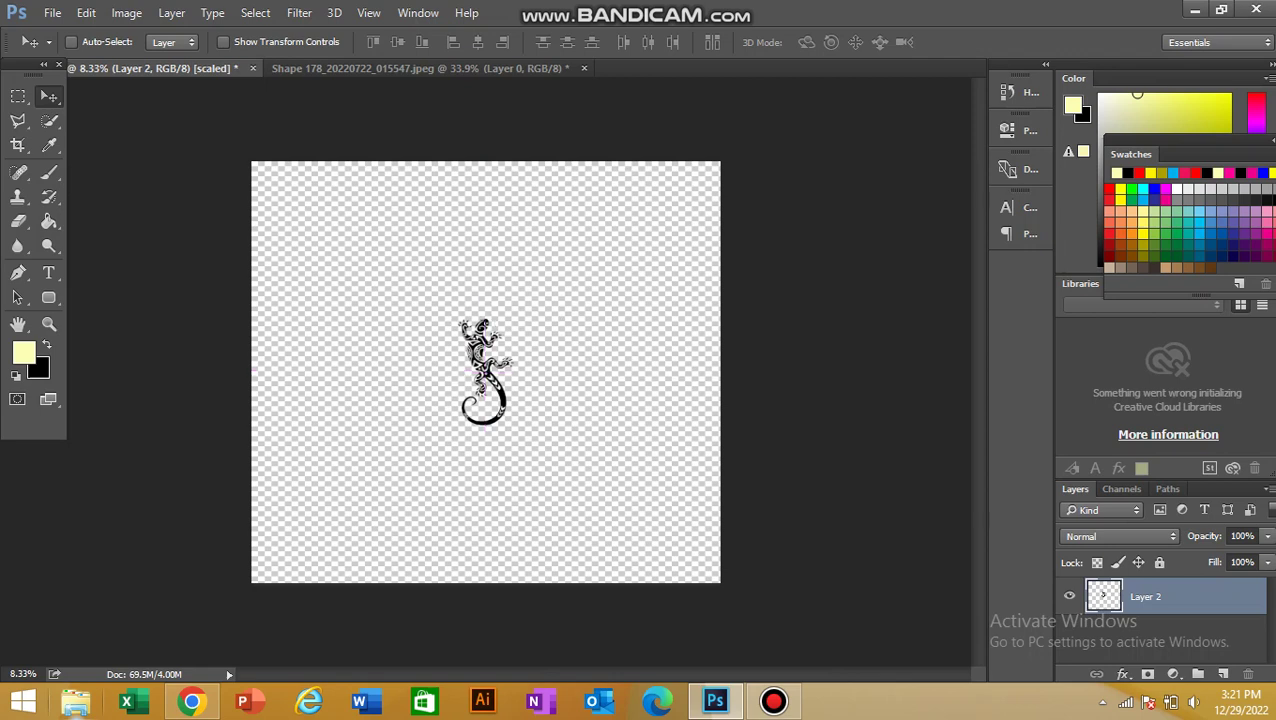
Scale the lizard up proportionally to about 334% with Free Transform and centre it on the canvas.
key("ctrl")
key("ctrl+t")
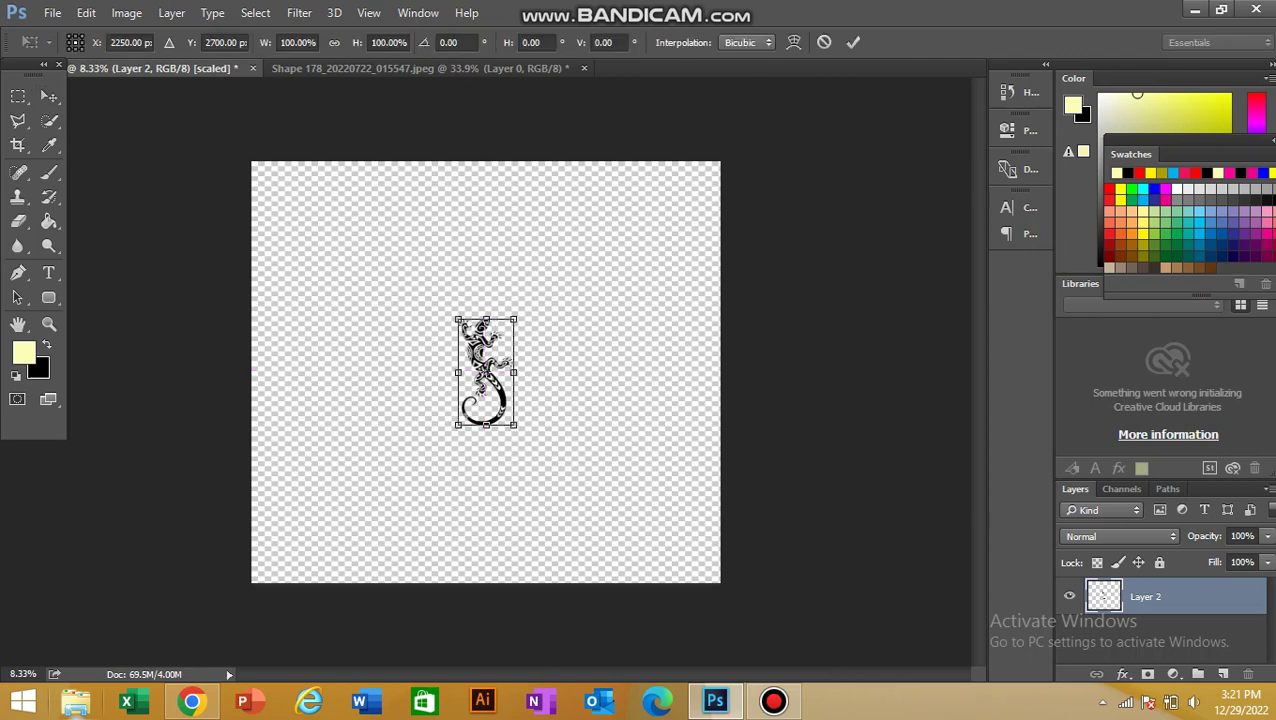
left_click_drag(514, 424, 824, 645)
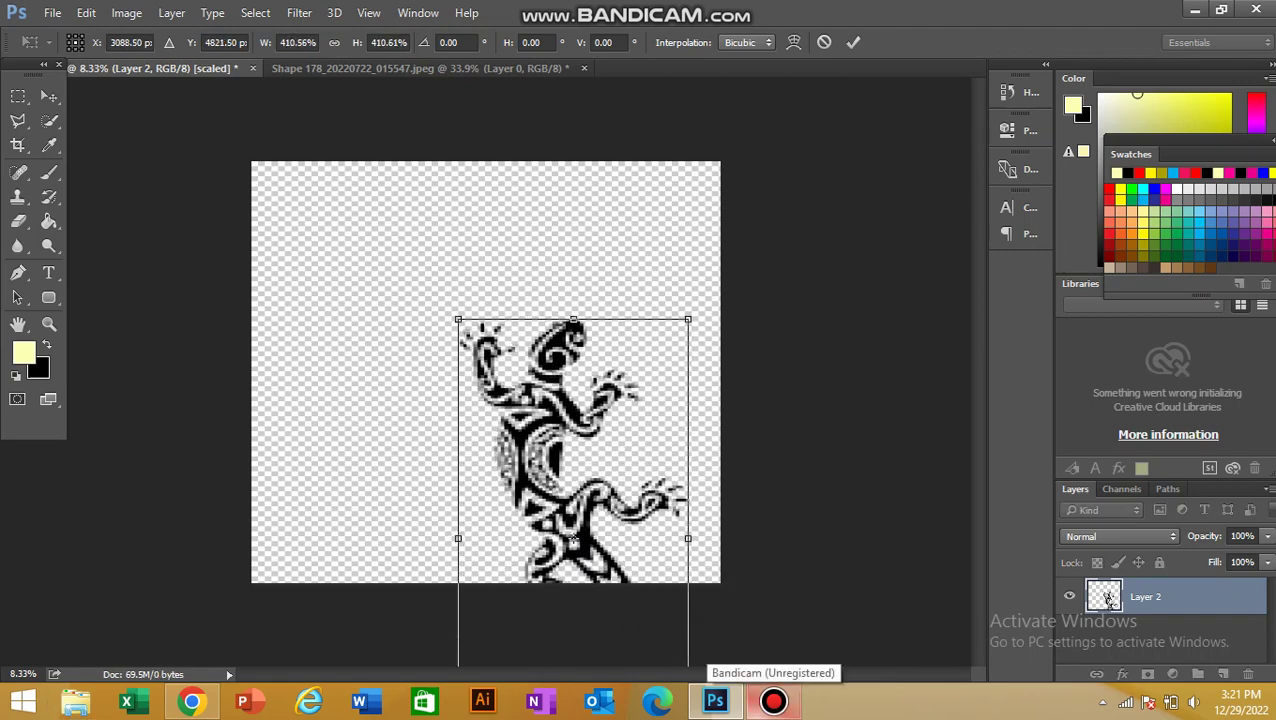
left_click_drag(573, 540, 492, 380)
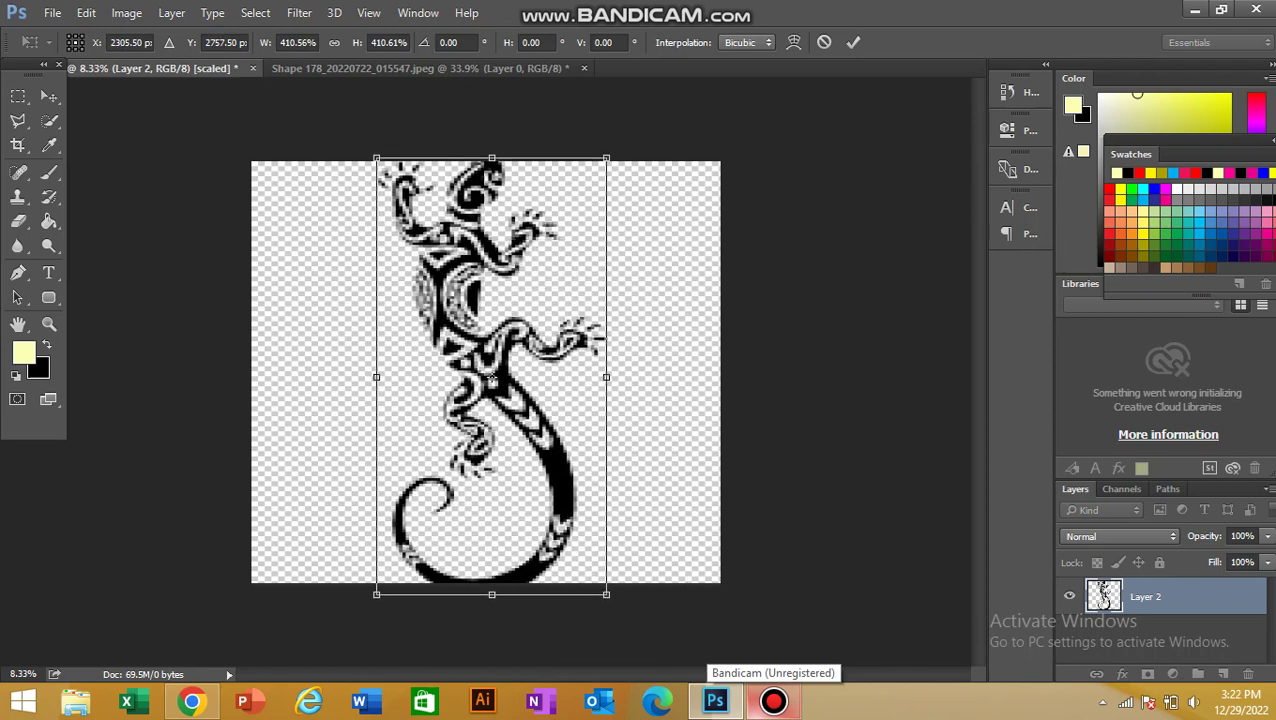
left_click_drag(606, 594, 565, 519)
mouse_move(490, 300)
left_mouse_down()
mouse_move(503, 335)
mouse_move(495, 315)
left_mouse_up()
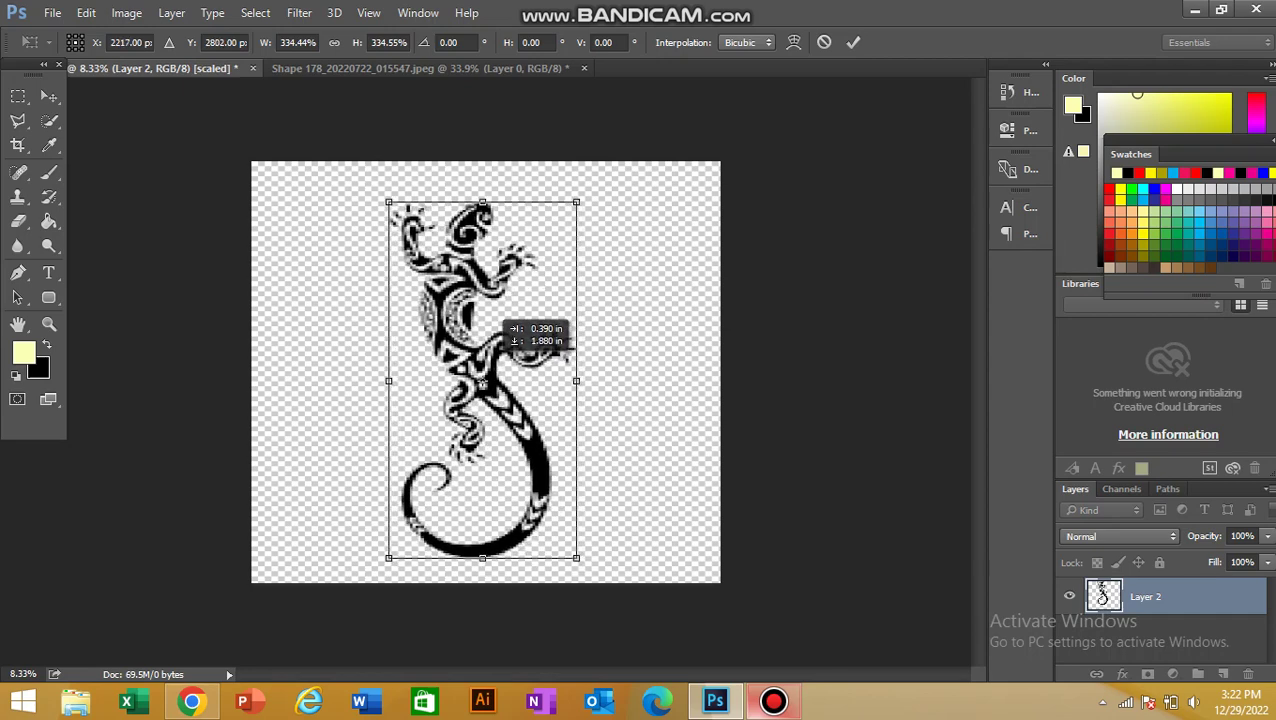
left_click_drag(487, 364, 504, 318)
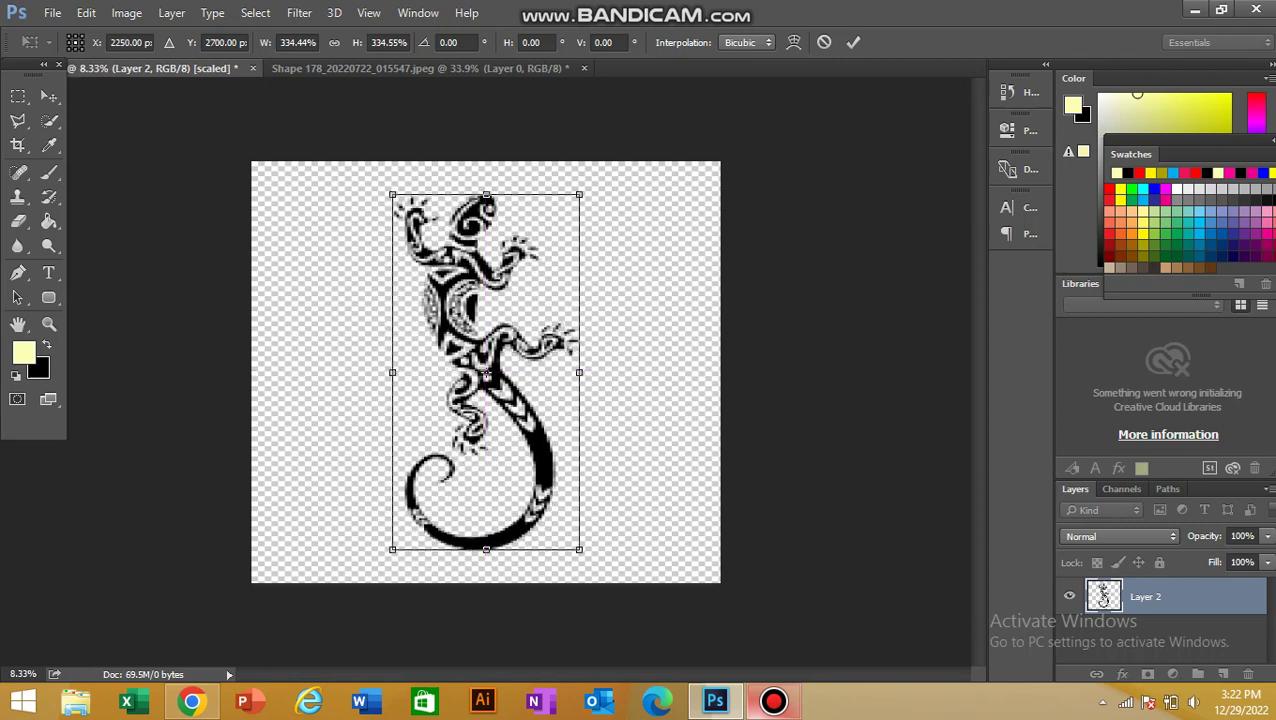
left_click(853, 42)
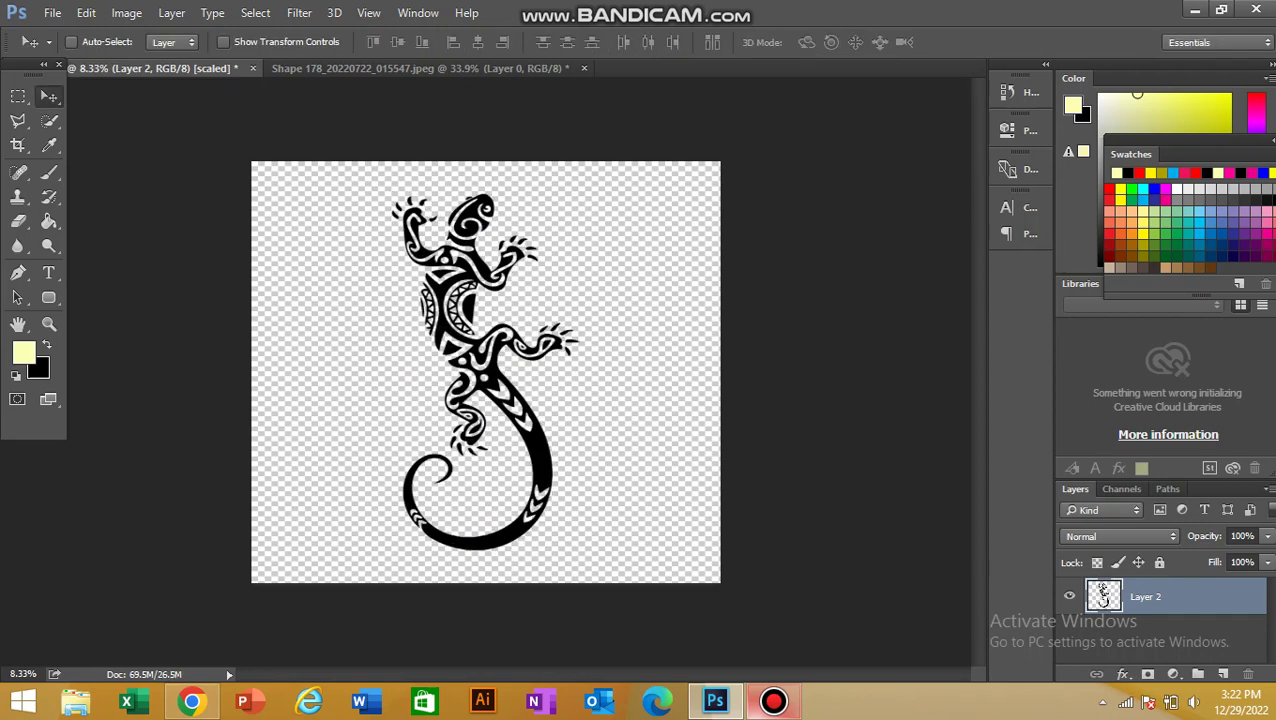
Add a Levels adjustment layer above the lizard and set its midtone input to 0.01.
key("ctrl+plus")
scroll(445, 209, "up", 13)
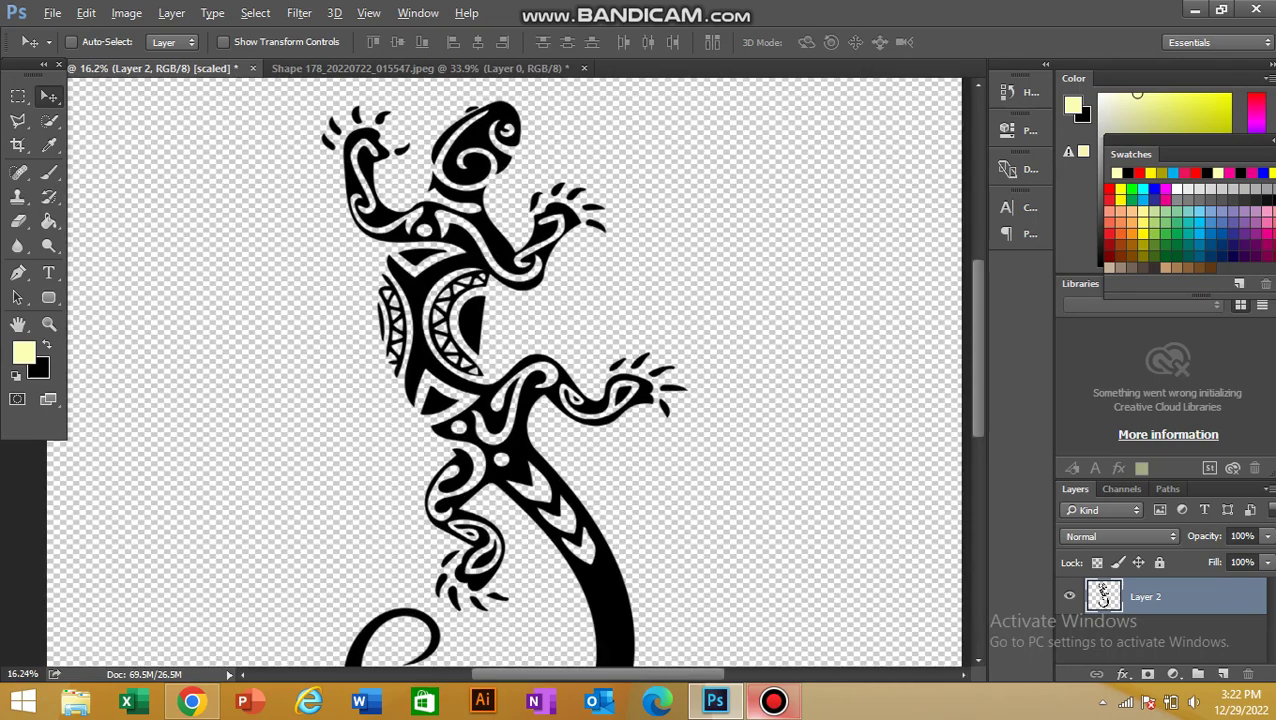
scroll(547, 538, "up", 6)
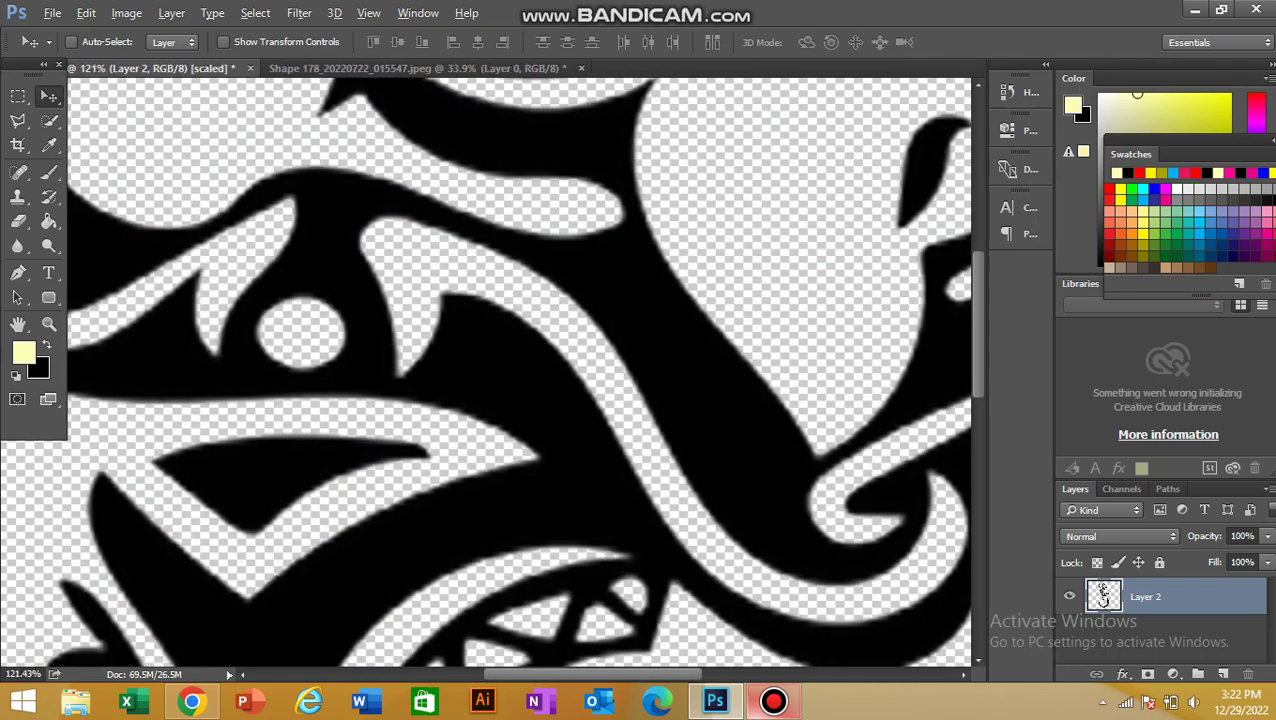
scroll(486, 372, "down", 8)
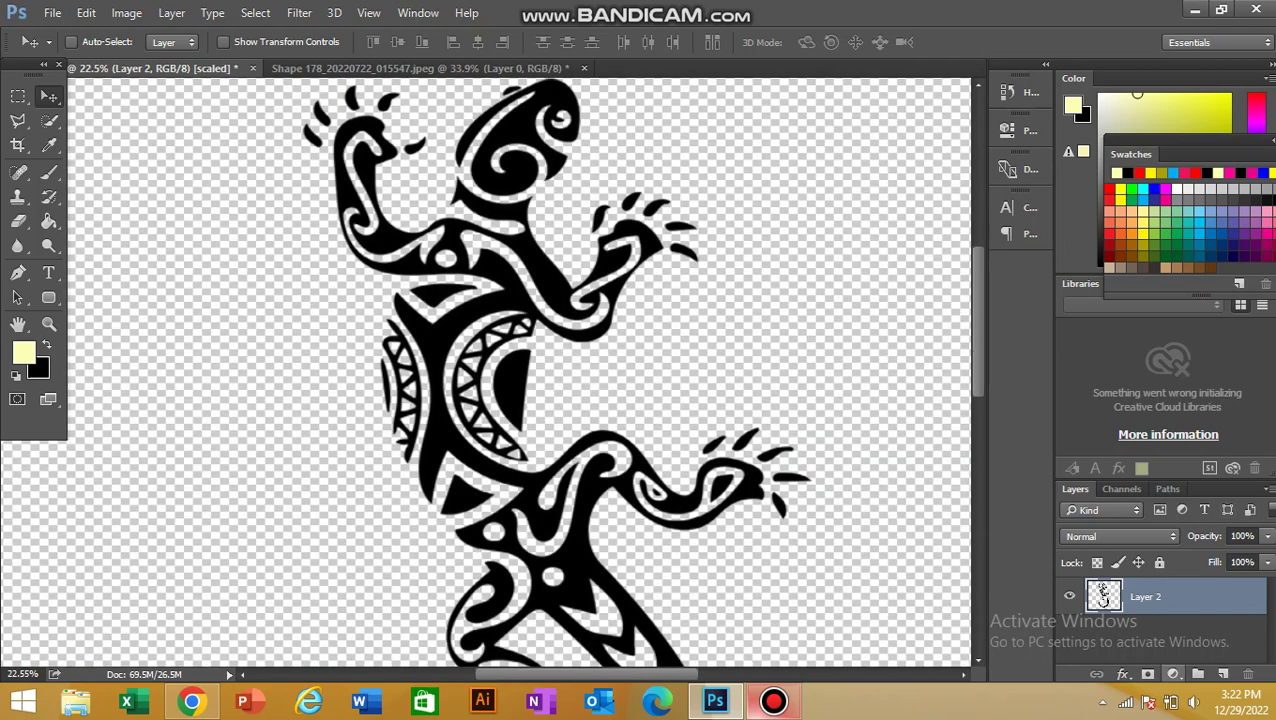
left_click(1172, 673)
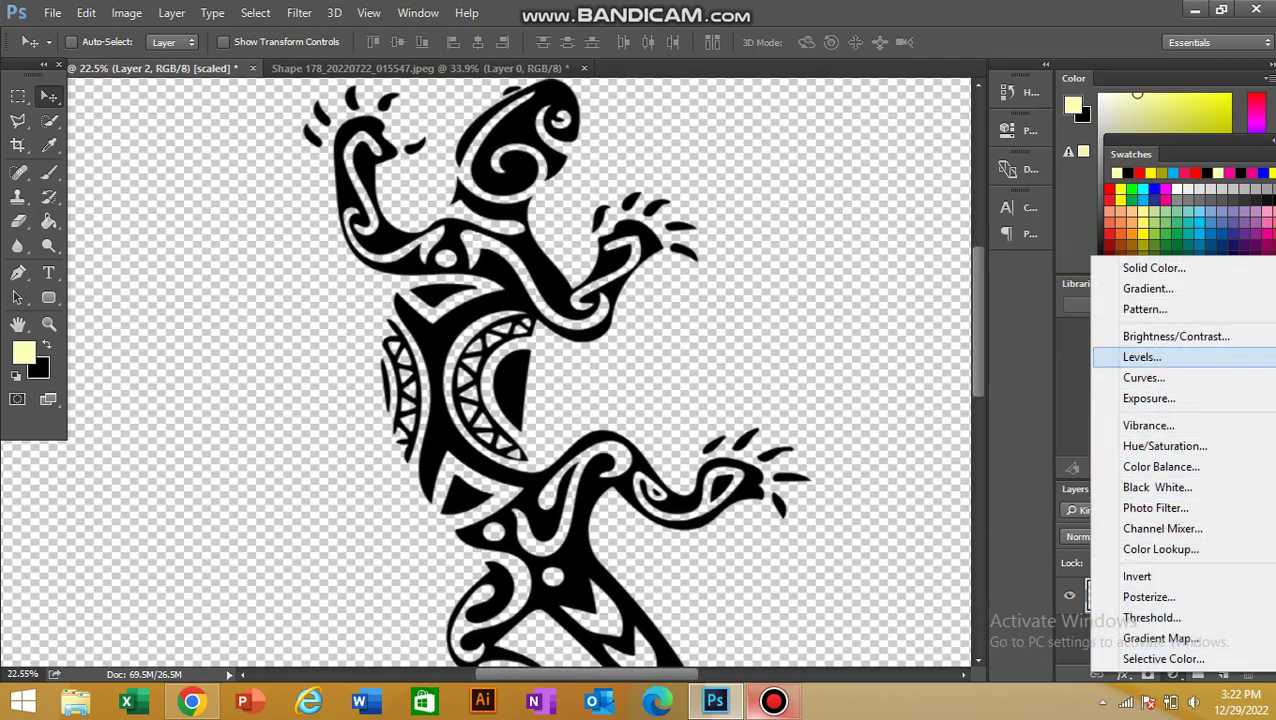
left_click(1142, 357)
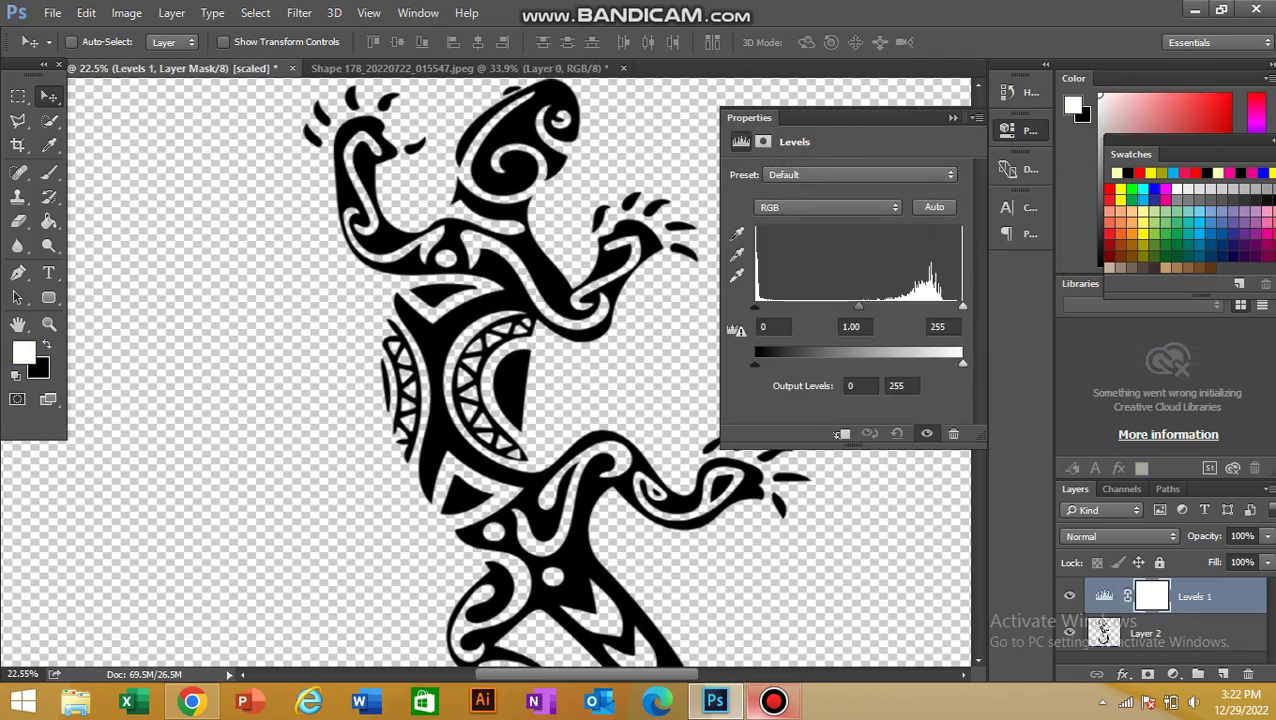
left_click_drag(858, 305, 785, 305)
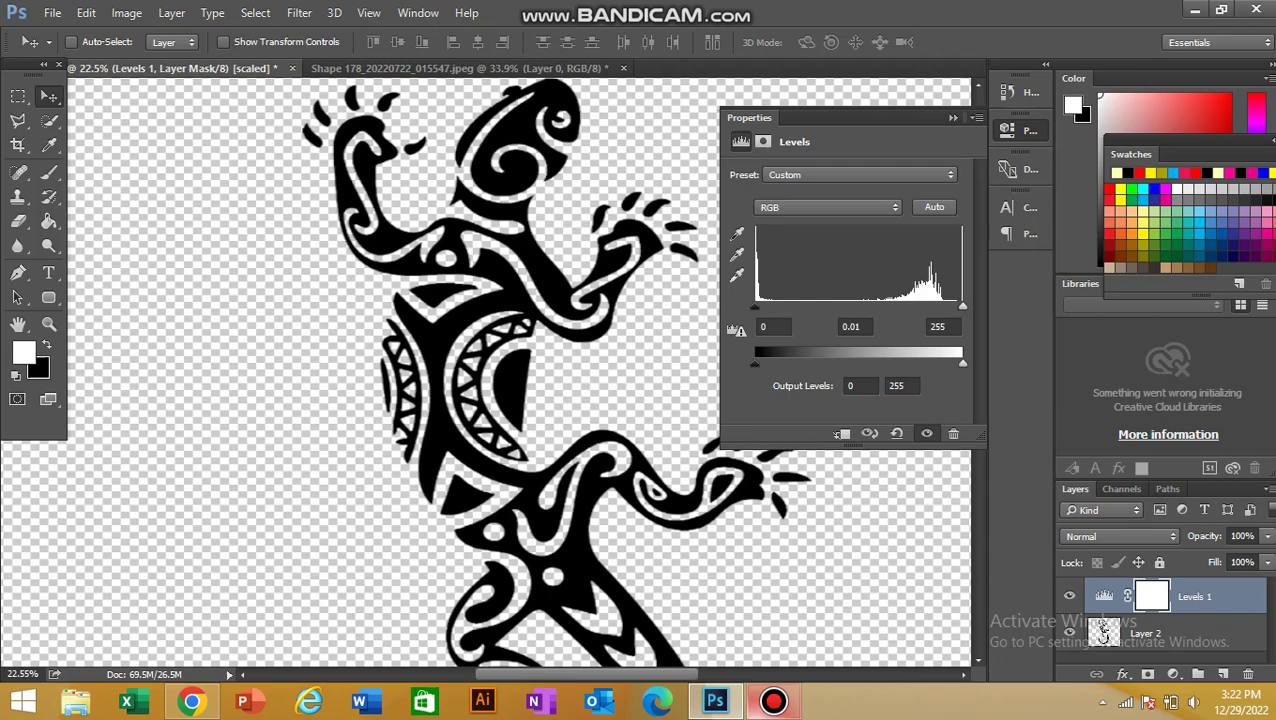
left_click(953, 117)
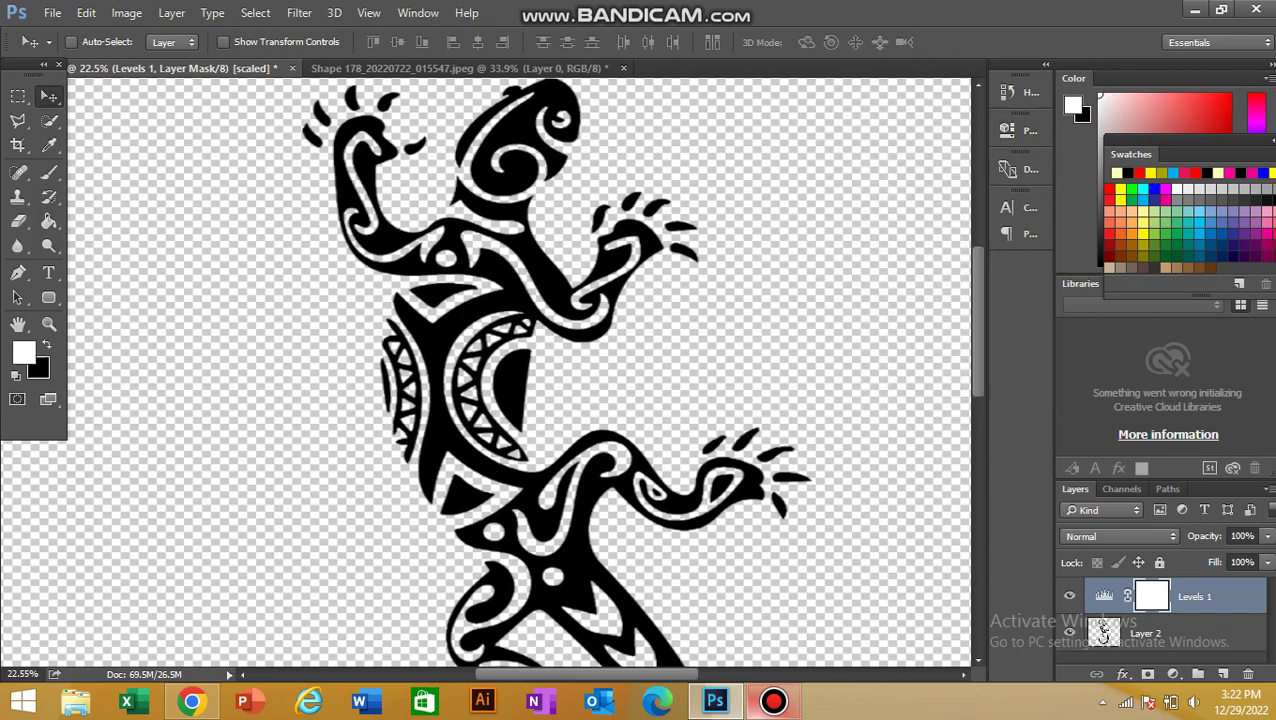
Create a new empty layer and place it directly beneath the lizard's Layer 2.
scroll(690, 300, "down", 8)
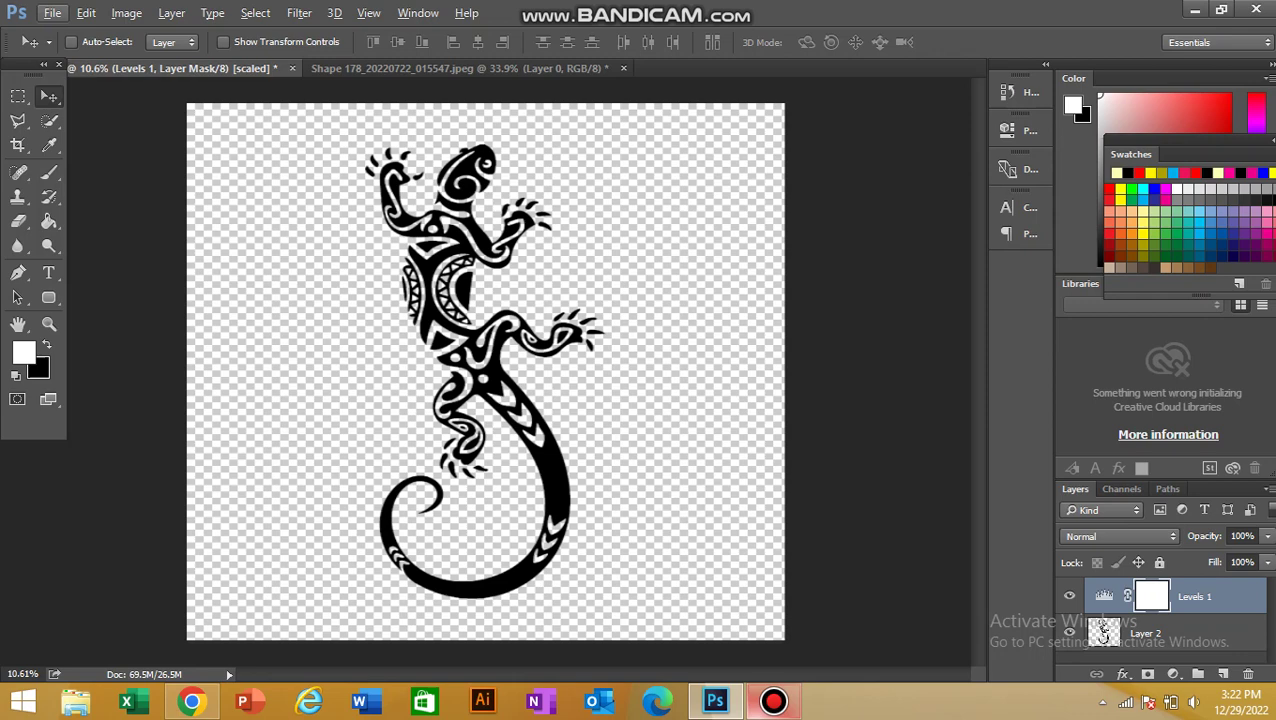
scroll(420, 180, "up", 5)
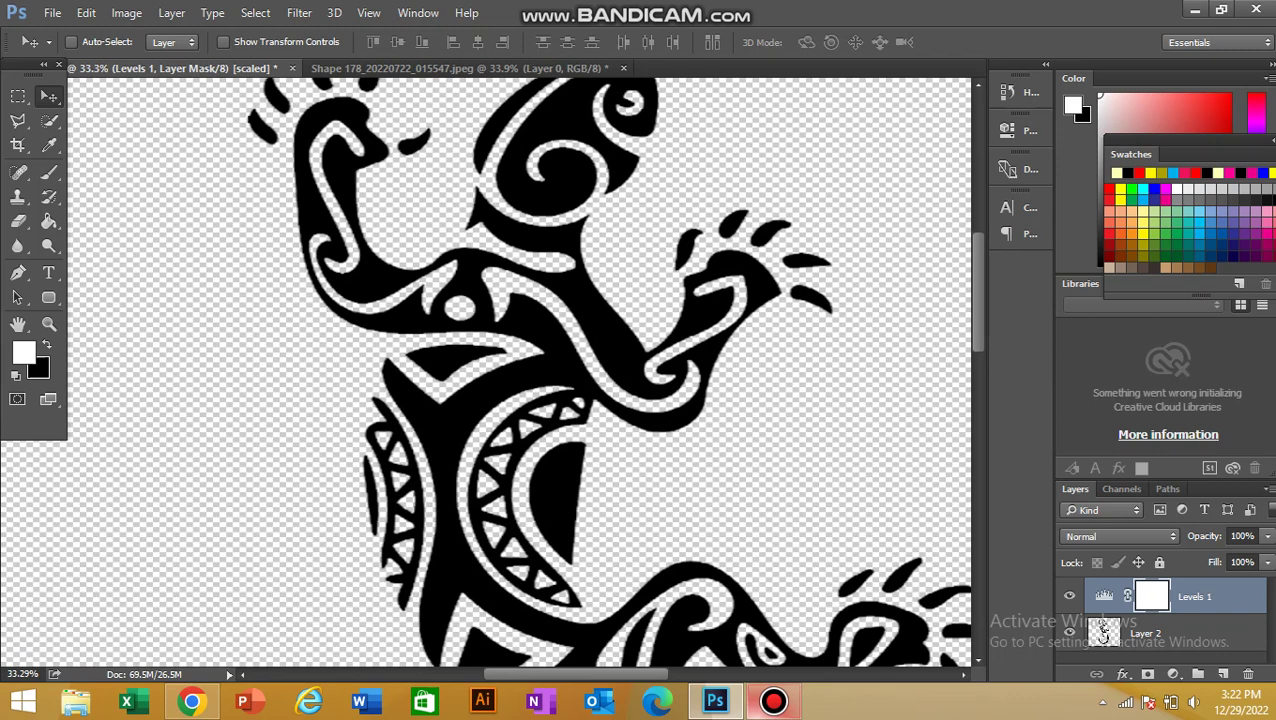
left_click(1103, 630)
left_click(1222, 673)
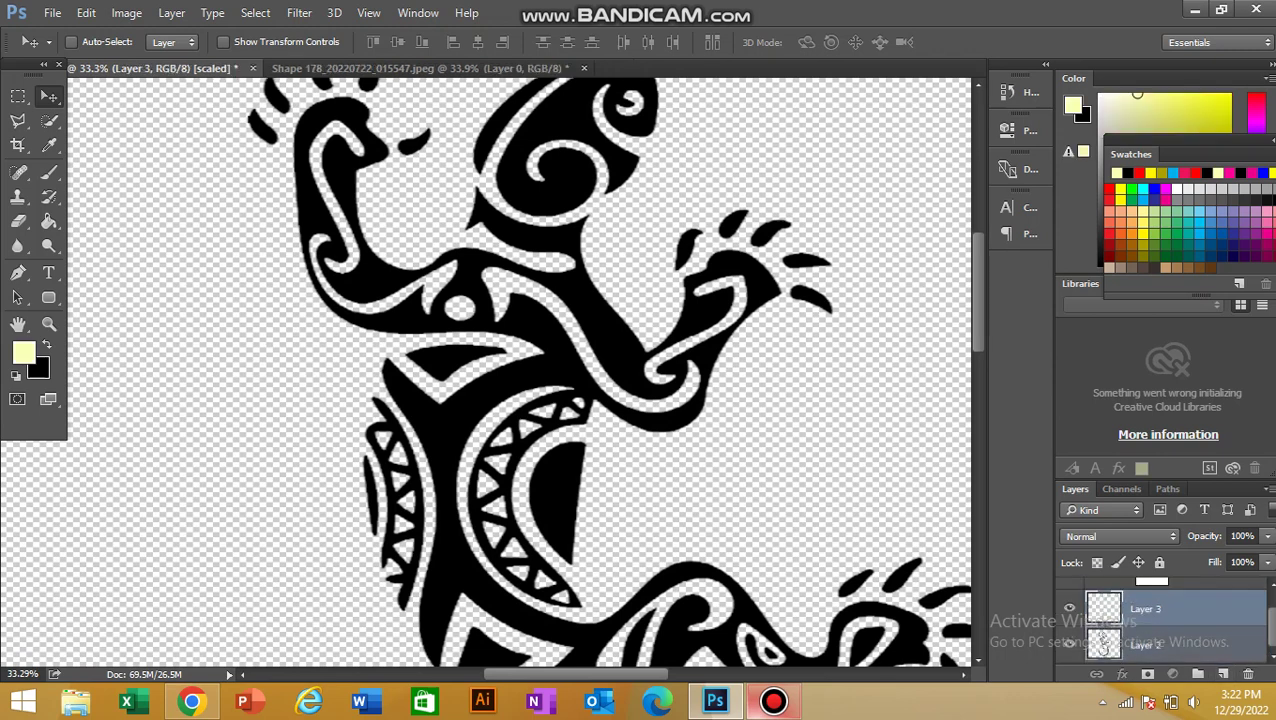
left_click_drag(1146, 609, 1146, 658)
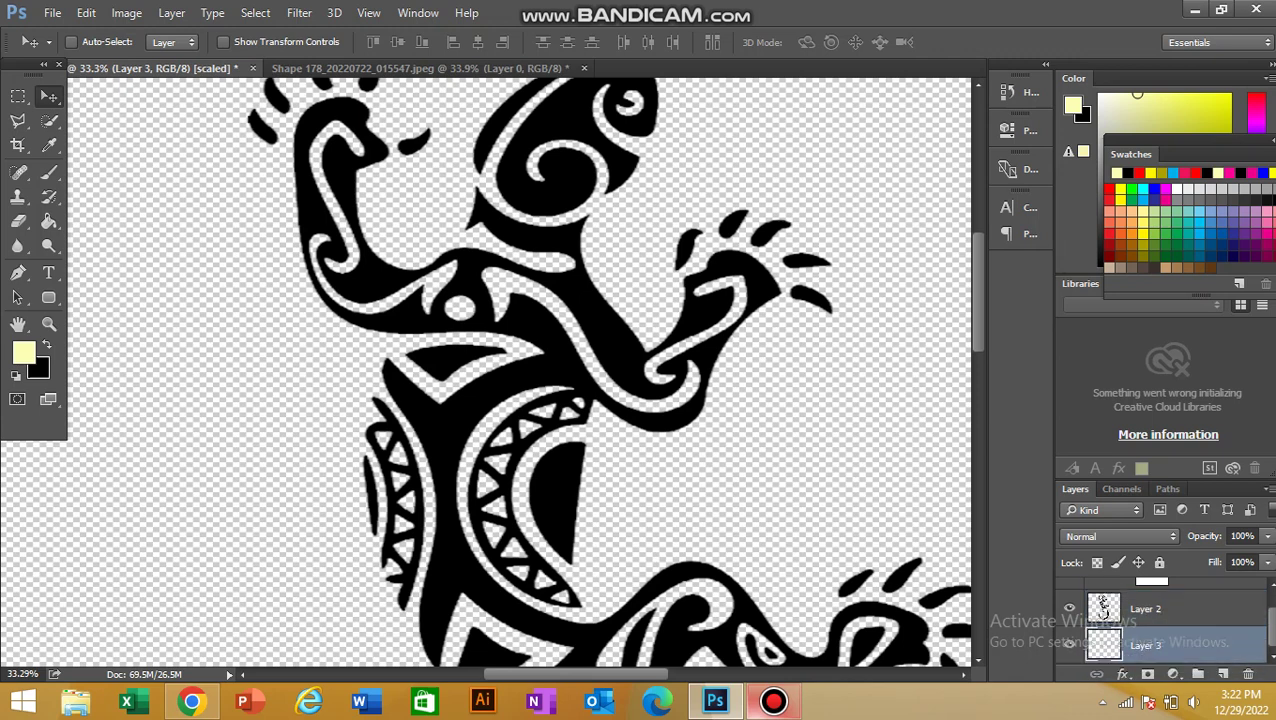
Activate the Pen tool in Path mode and set the foreground colour to bright green 29ff0d.
key("b")
key("v")
key("p")
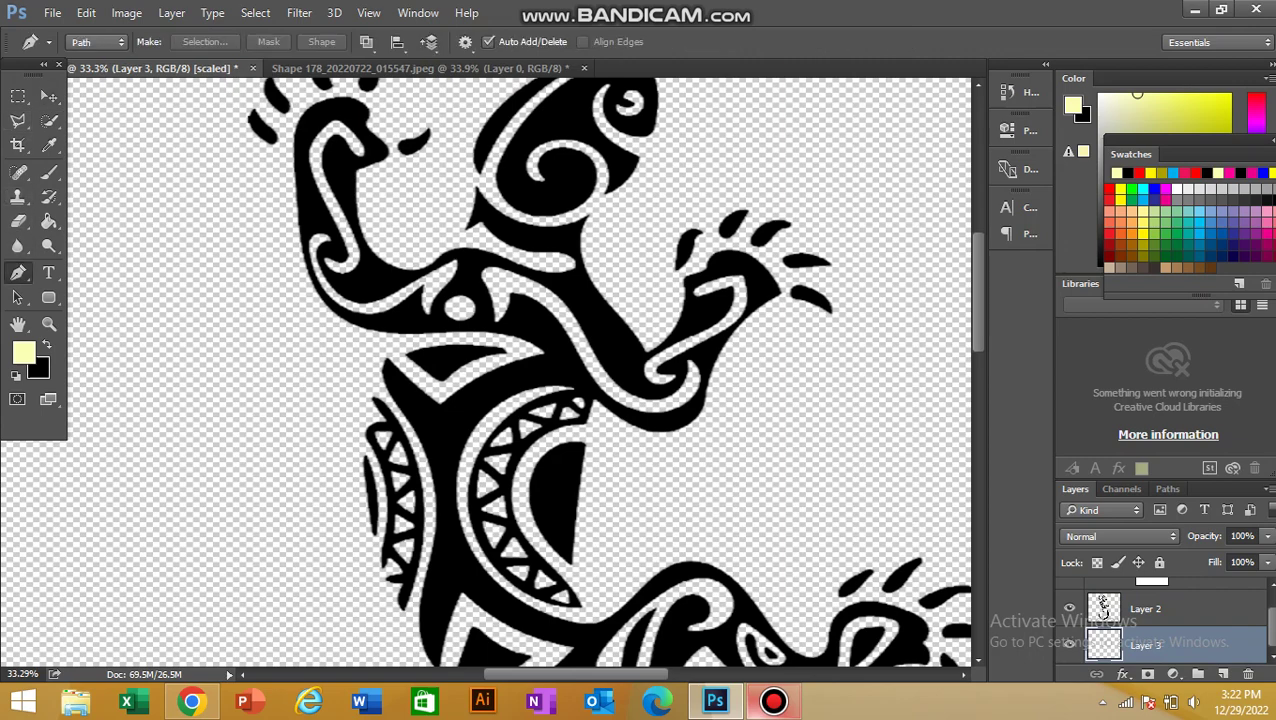
left_click(24, 353)
mouse_move(622, 190)
left_mouse_down()
mouse_move(637, 210)
mouse_move(620, 160)
left_mouse_up()
left_click(660, 323)
left_click(624, 159)
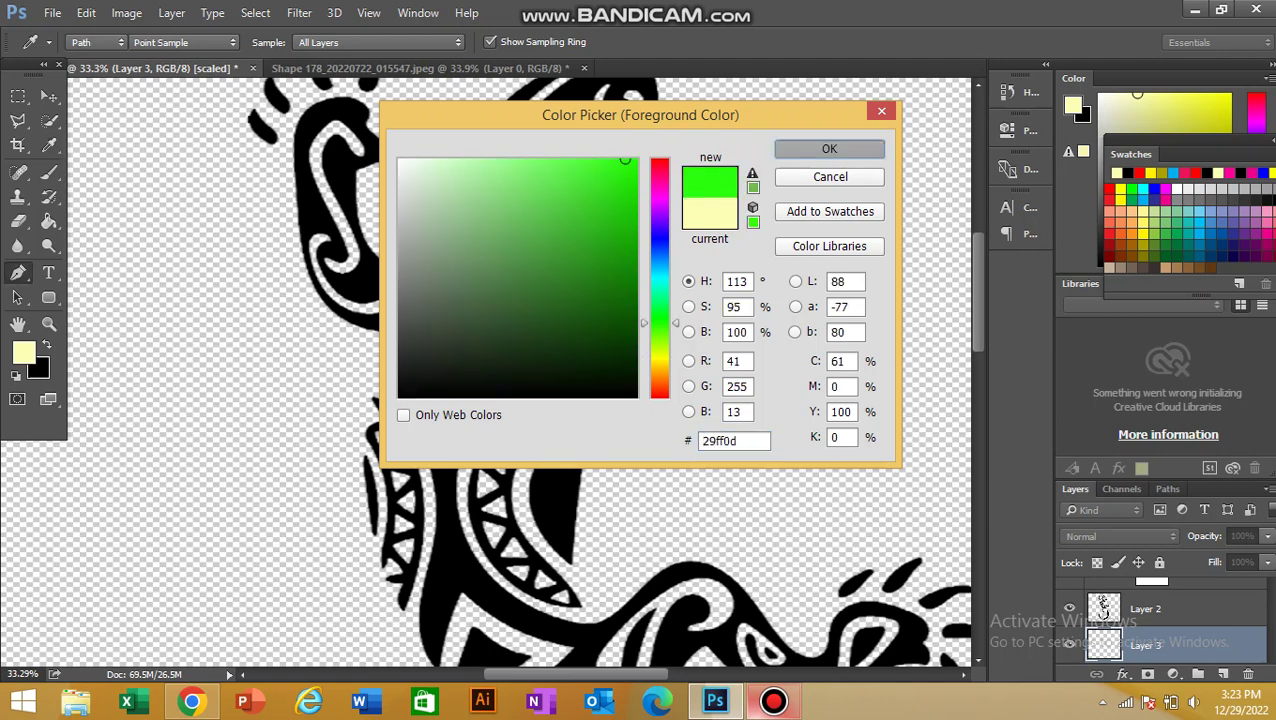
left_click(829, 148)
Start a pen path just outside the lizard, tracing its left flank from below the front arm to the lower hind leg's thigh.
left_click(377, 342)
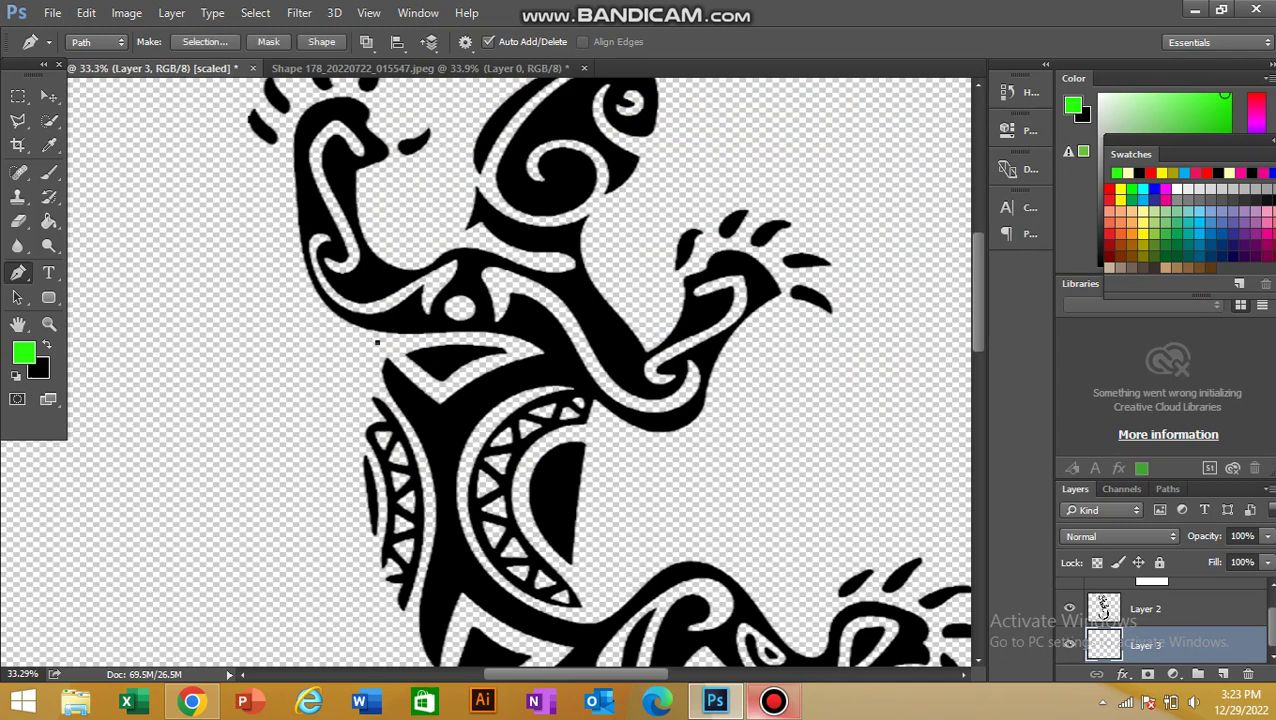
scroll(377, 342, "down", 5)
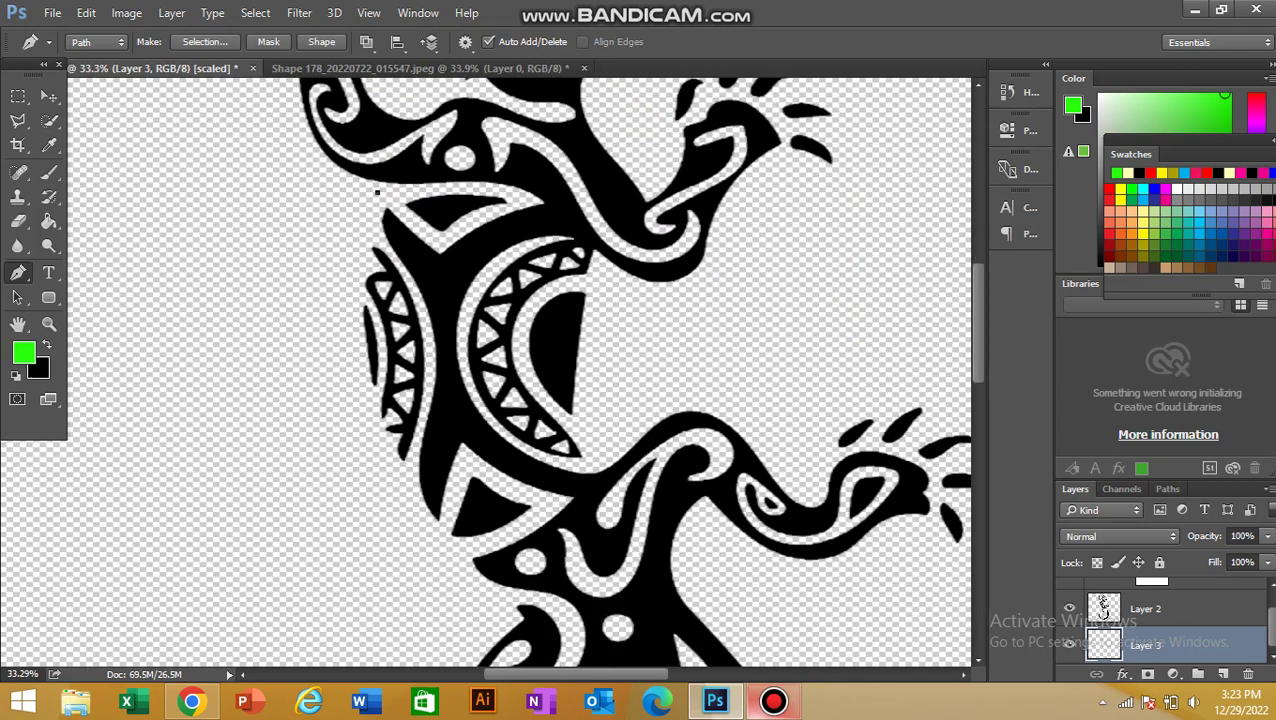
left_click_drag(353, 357, 368, 396)
left_click_drag(437, 540, 482, 593)
scroll(520, 370, "down", 3)
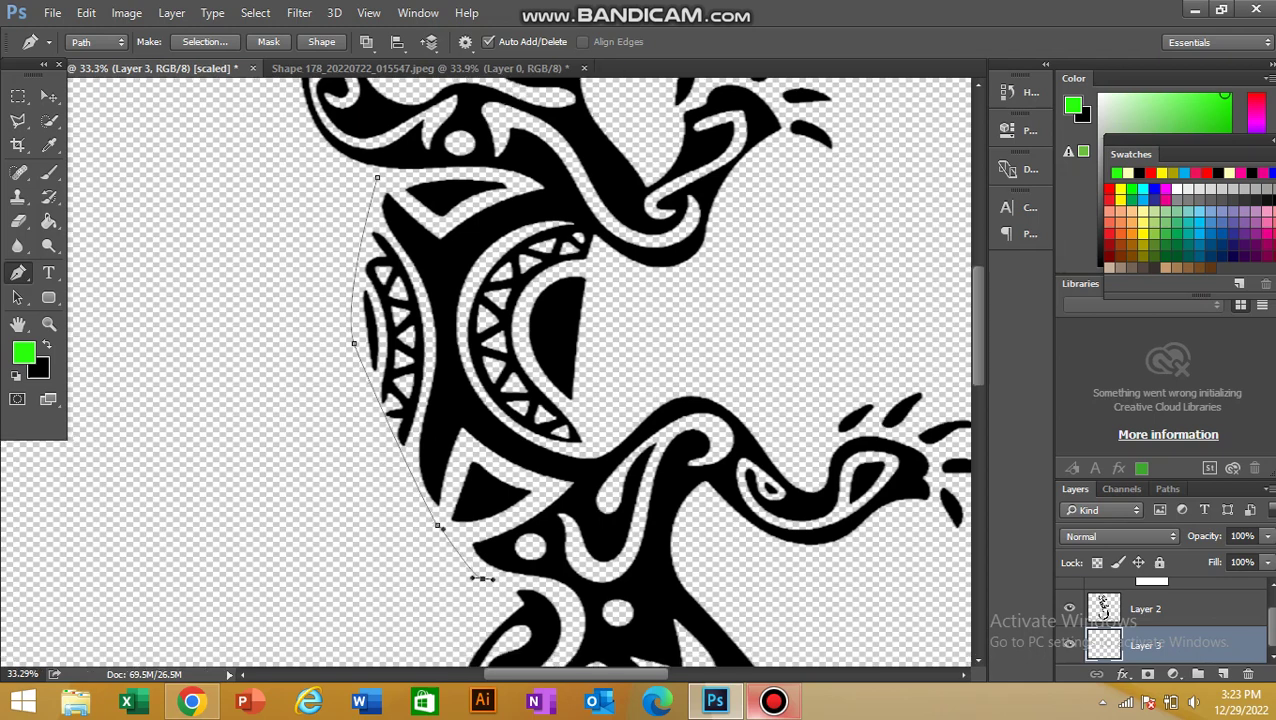
left_click_drag(486, 481, 467, 502)
left_click_drag(441, 571, 448, 596)
Continue the path around the lower hind leg and its toes, returning up the inner side to the base of the tail.
scroll(448, 596, "down", 1)
scroll(520, 370, "down", 2)
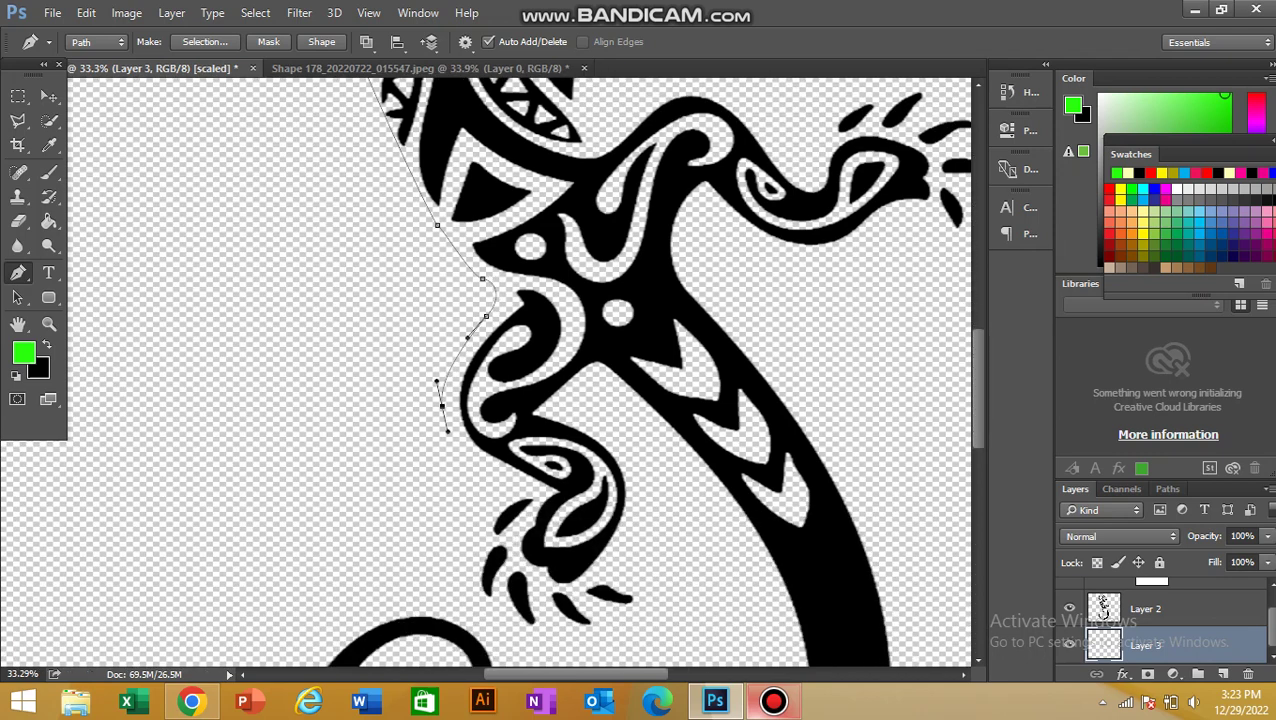
left_click_drag(503, 484, 484, 518)
scroll(518, 484, "down", 1)
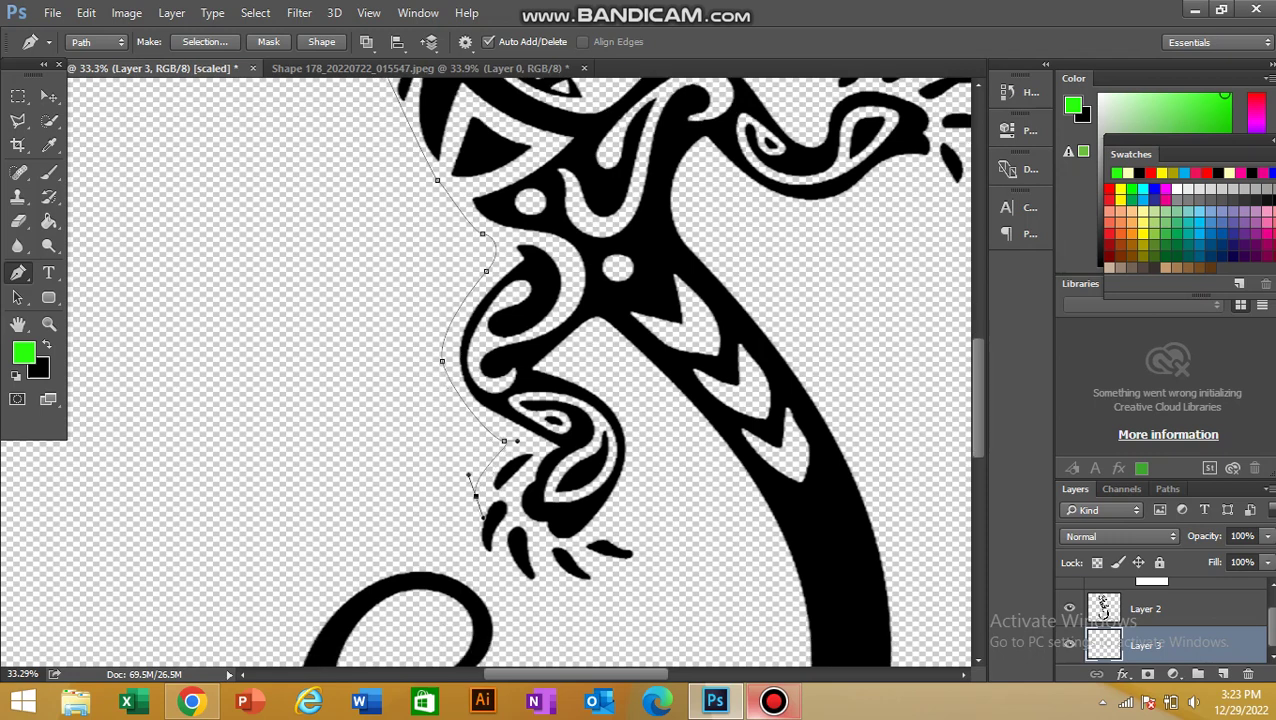
scroll(520, 370, "down", 1)
key("ctrl+z")
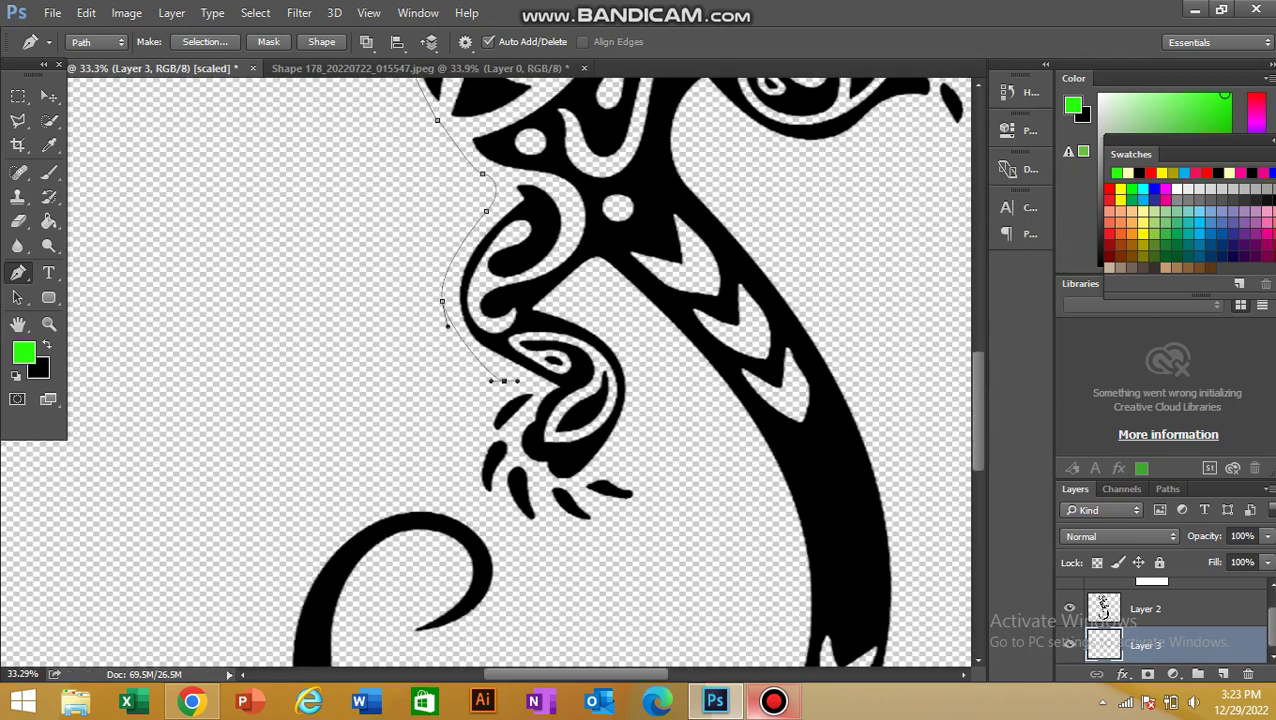
left_click_drag(471, 457, 595, 526)
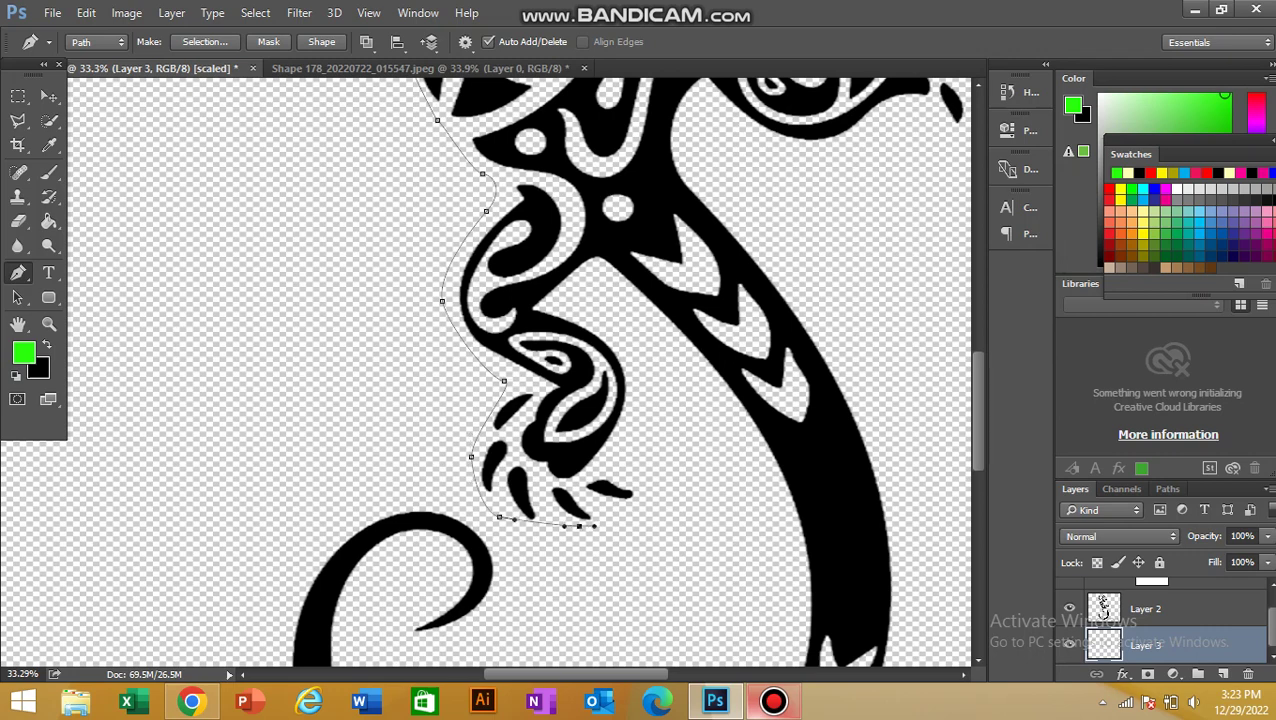
left_click_drag(647, 484, 619, 459)
left_click_drag(646, 411, 663, 338)
Extend the path along the inner edge of the tail, following the curl and rounding the tail's tip.
scroll(520, 370, "down", 3)
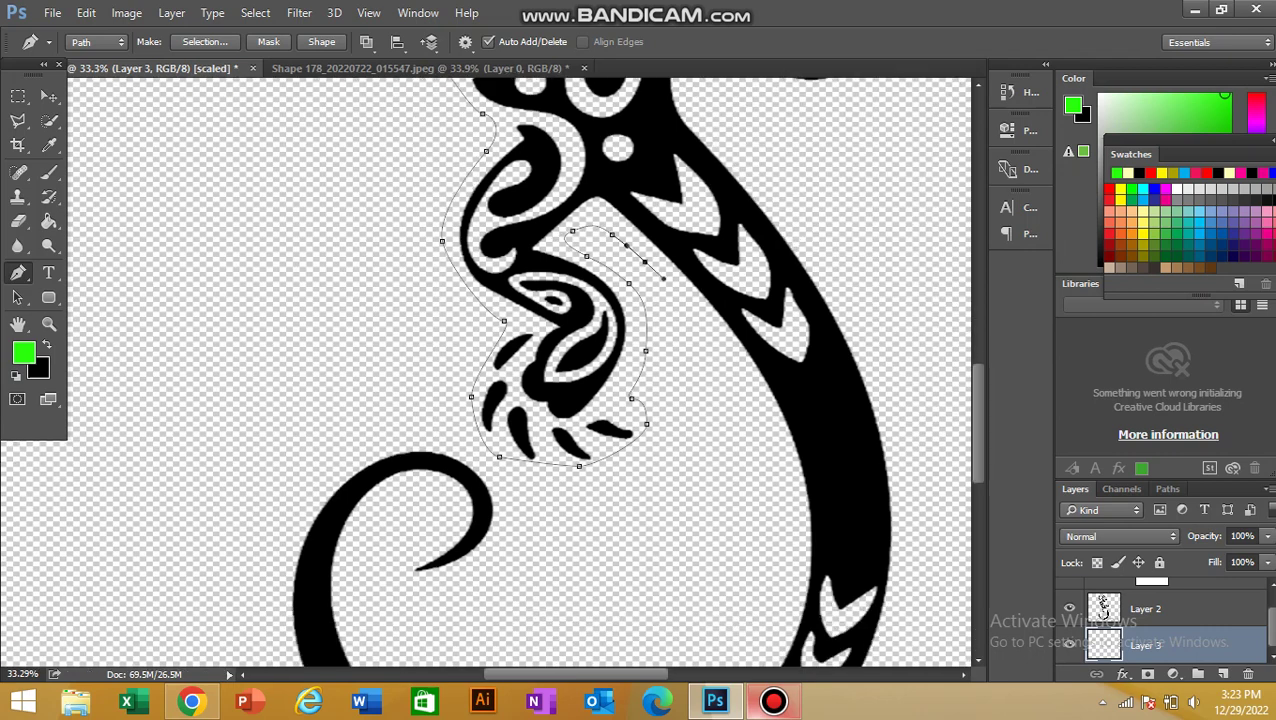
left_click_drag(794, 432, 797, 508)
left_click_drag(771, 579, 763, 586)
scroll(765, 585, "down", 3)
scroll(766, 446, "down", 2)
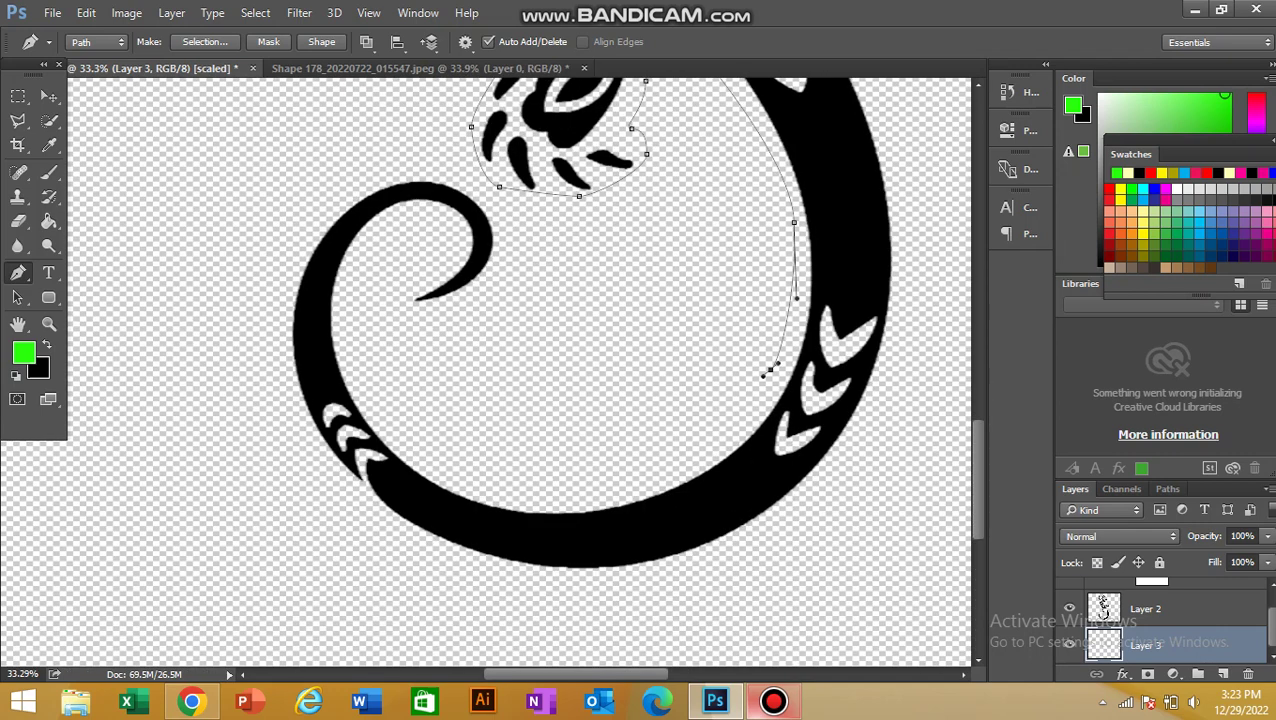
left_click_drag(644, 480, 717, 471)
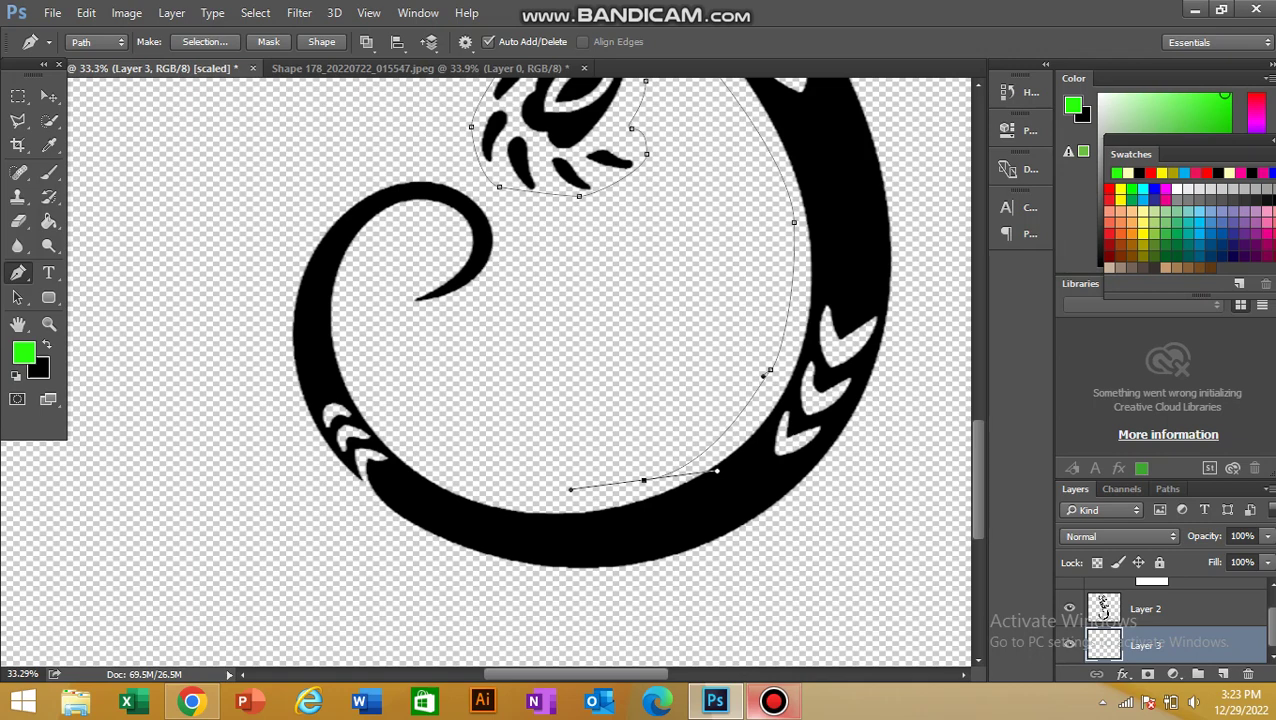
left_click_drag(384, 402, 459, 299)
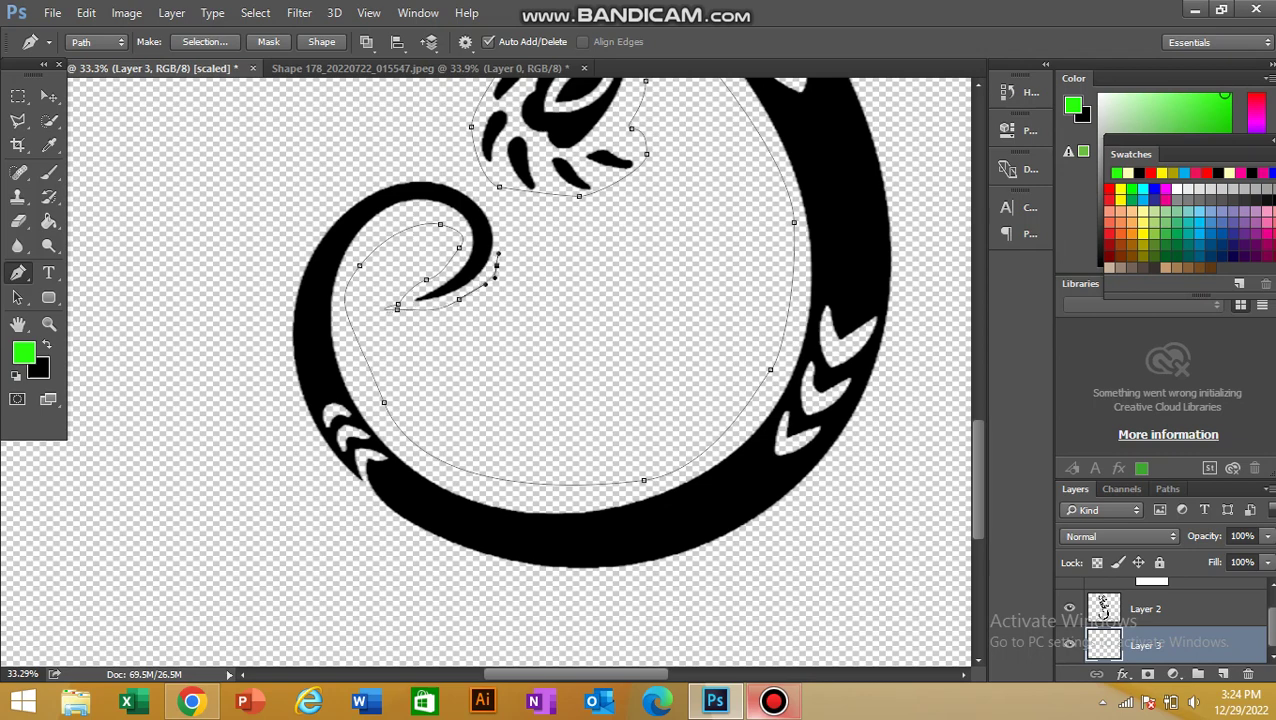
Continue the path around the outside of the tail's curl, from its tip over the top and down to the lower-left bend.
left_click_drag(498, 250, 497, 214)
left_click_drag(434, 164, 467, 157)
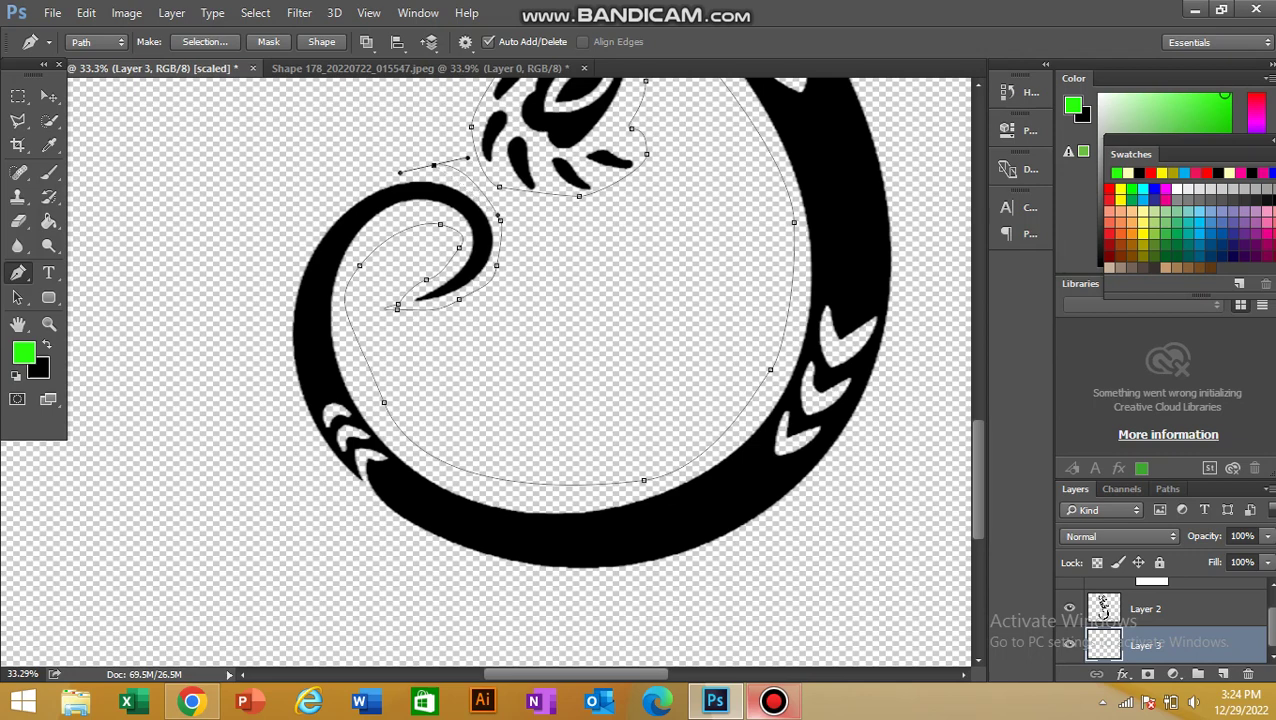
left_click_drag(315, 218, 305, 248)
left_click_drag(284, 388, 308, 439)
left_click_drag(381, 524, 408, 540)
scroll(408, 540, "down", 1)
Extend the path beneath the tail's bottom curve and up its outer right edge to the junction with the right hind leg.
left_click_drag(675, 515, 784, 470)
left_click_drag(883, 363, 907, 309)
scroll(907, 309, "up", 5)
scroll(490, 370, "up", 3)
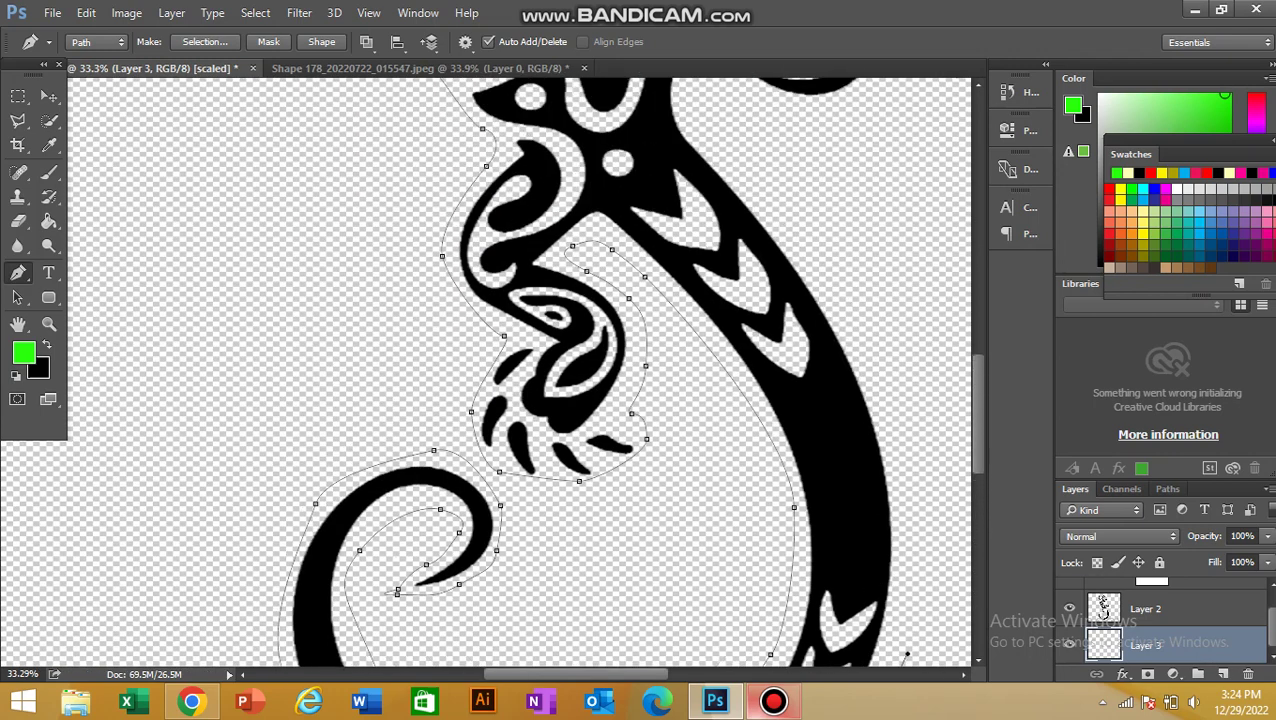
left_click_drag(845, 326, 940, 442)
left_click_drag(715, 138, 715, 110)
Trace the path along the right hind leg's underside, around its toes and back over the top of the leg.
scroll(715, 110, "up", 2)
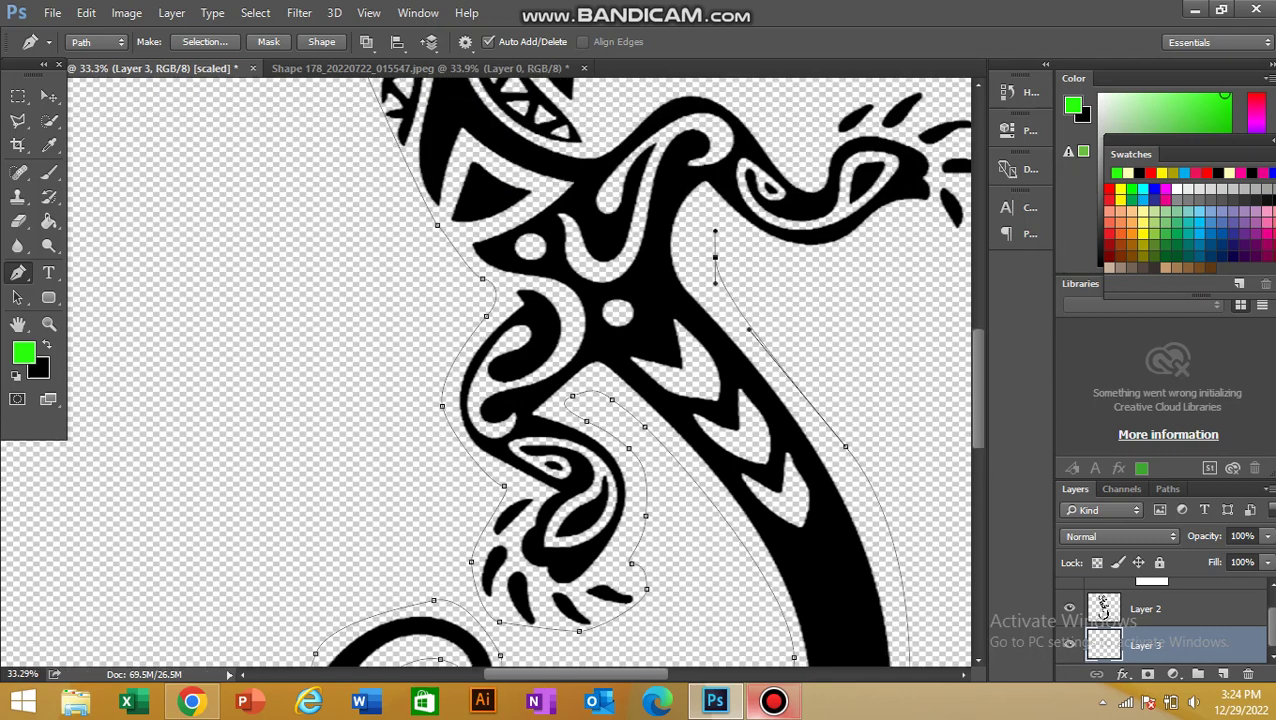
left_click_drag(805, 262, 853, 259)
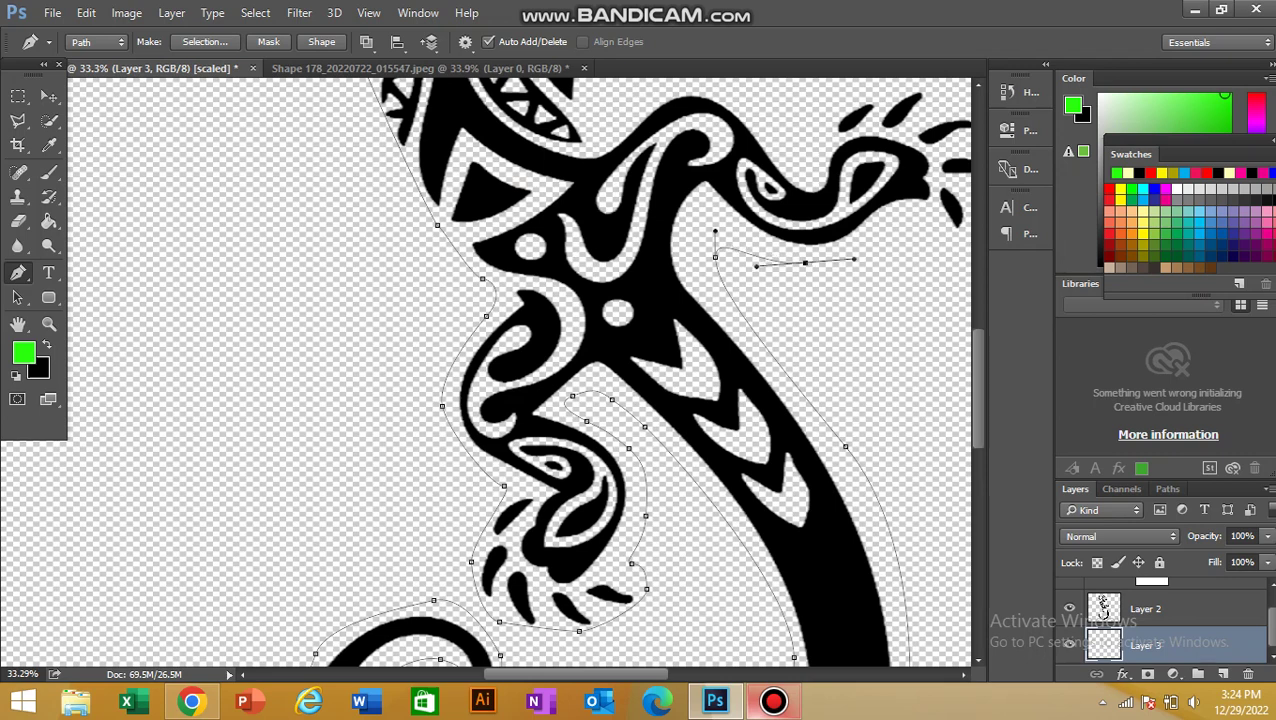
scroll(520, 370, "right", 4)
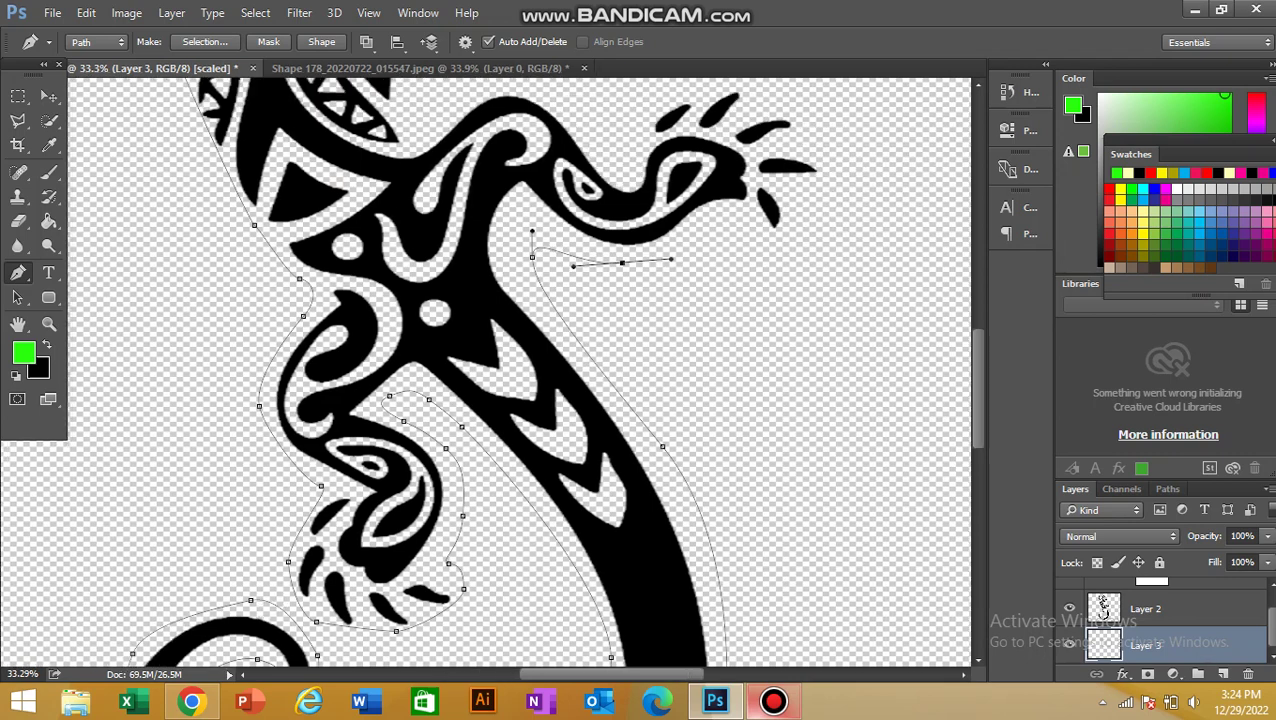
left_click_drag(723, 230, 776, 150)
scroll(776, 150, "up", 3)
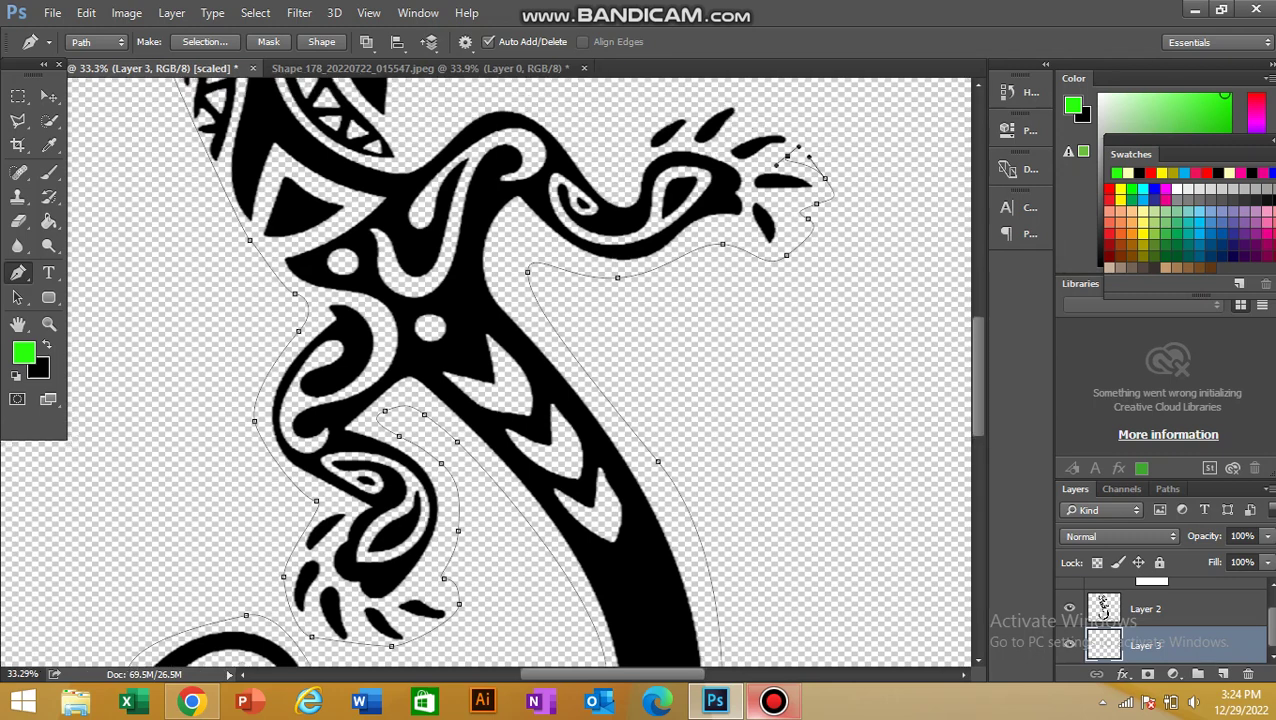
left_click_drag(787, 231, 522, 200)
left_click(658, 207)
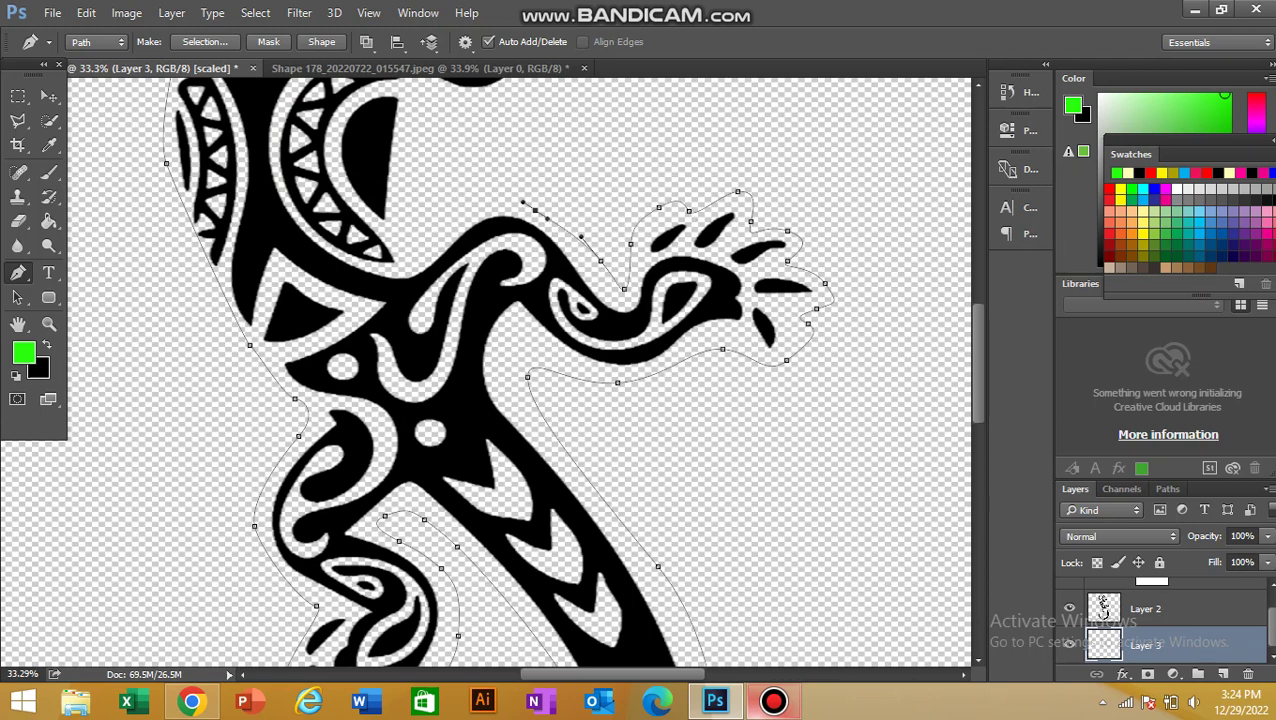
Continue the path from the top of the right thigh up the lizard's right flank to the front leg's armpit.
left_click_drag(434, 225, 401, 178)
left_click(402, 208)
scroll(401, 190, "up", 3)
left_click(412, 241)
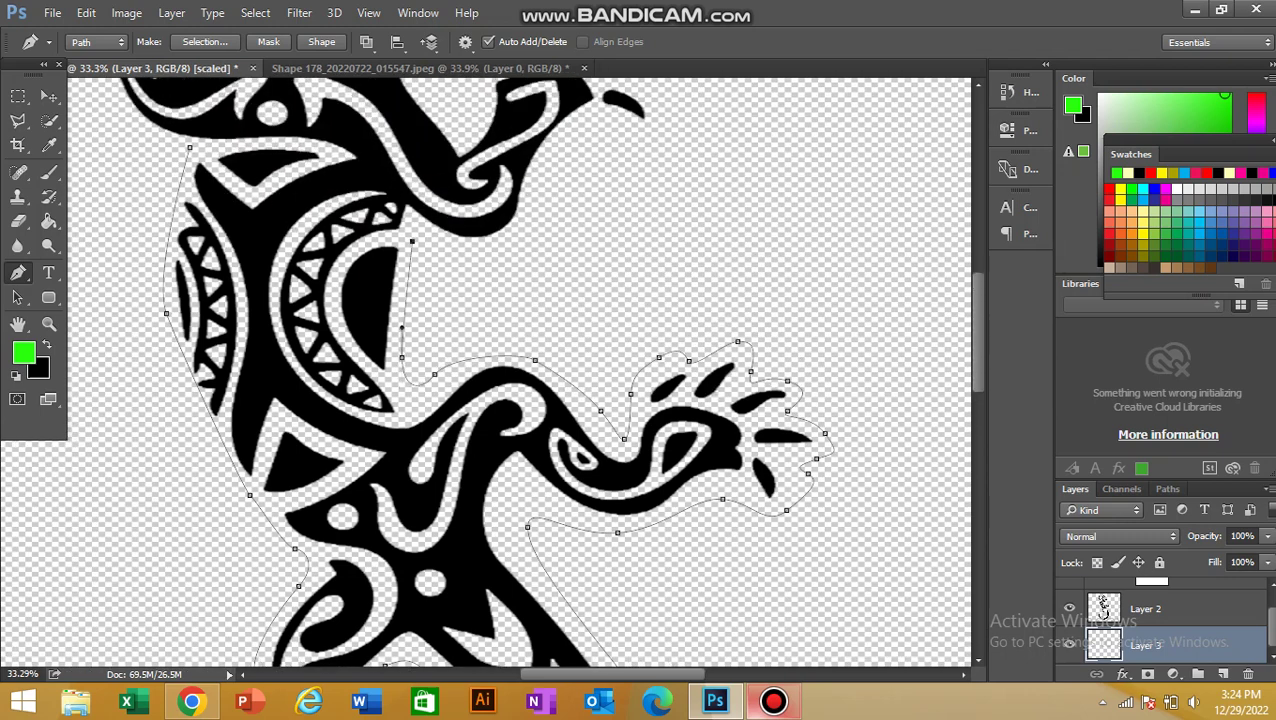
Trace the path along the underside of the right front leg and around its lower toes.
left_click_drag(412, 241, 558, 159)
scroll(558, 160, "up", 3)
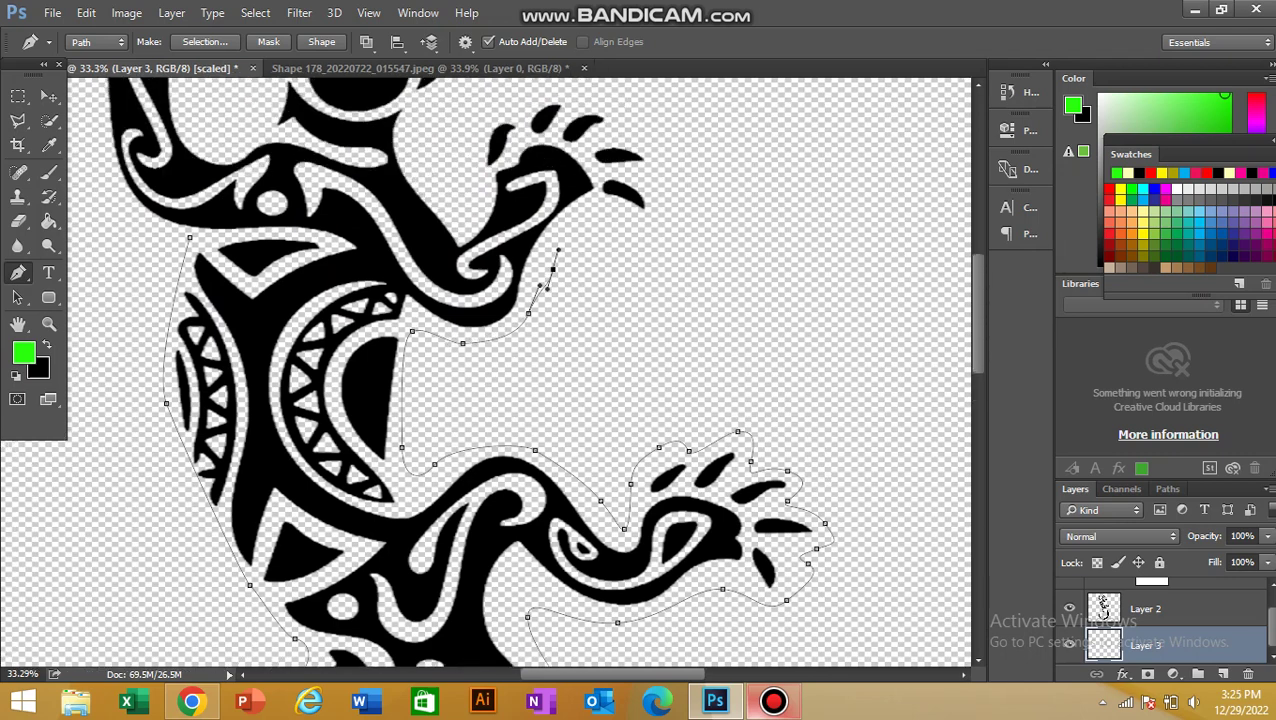
left_click_drag(603, 258, 659, 230)
scroll(668, 195, "up", 2)
left_click(633, 232)
left_click(628, 213)
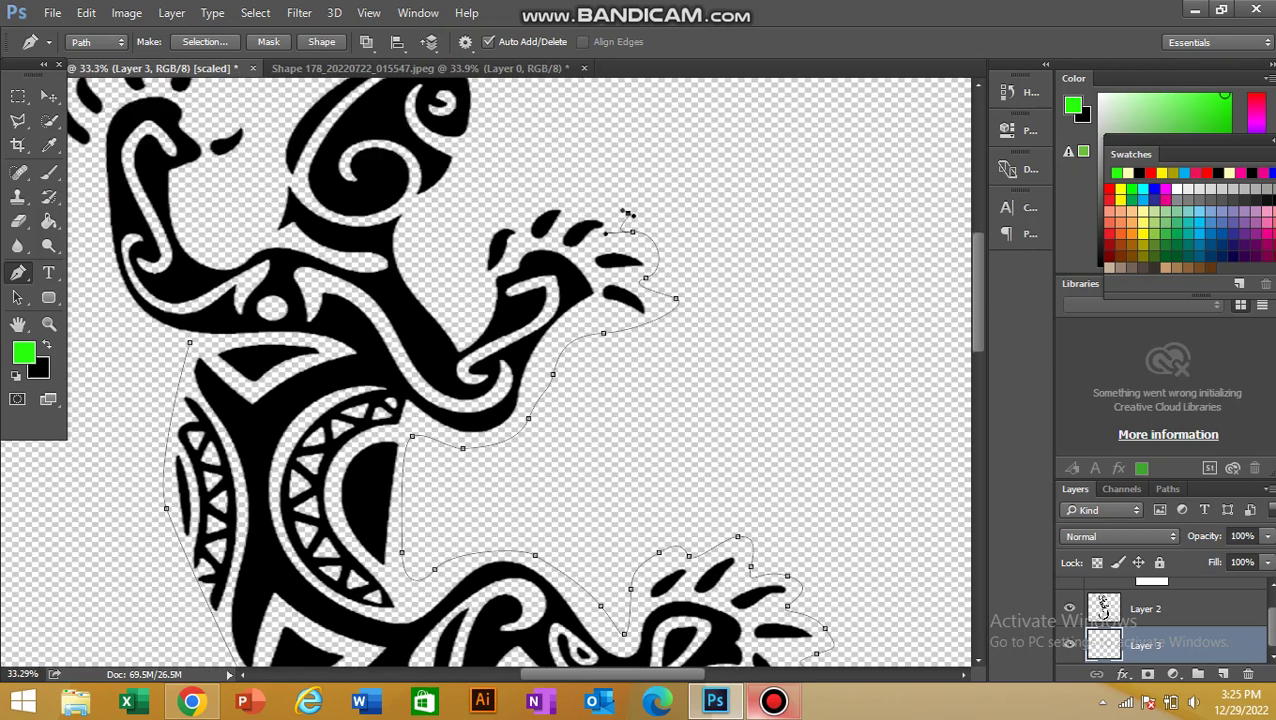
Carry the path around the right front leg's upper toes, down its inner side to the shoulder and up to the neck.
left_click(584, 205)
left_click_drag(552, 192, 462, 323)
left_click(511, 213)
left_click_drag(421, 238, 521, 212)
scroll(443, 213, "up", 3)
left_click_drag(429, 161, 430, 160)
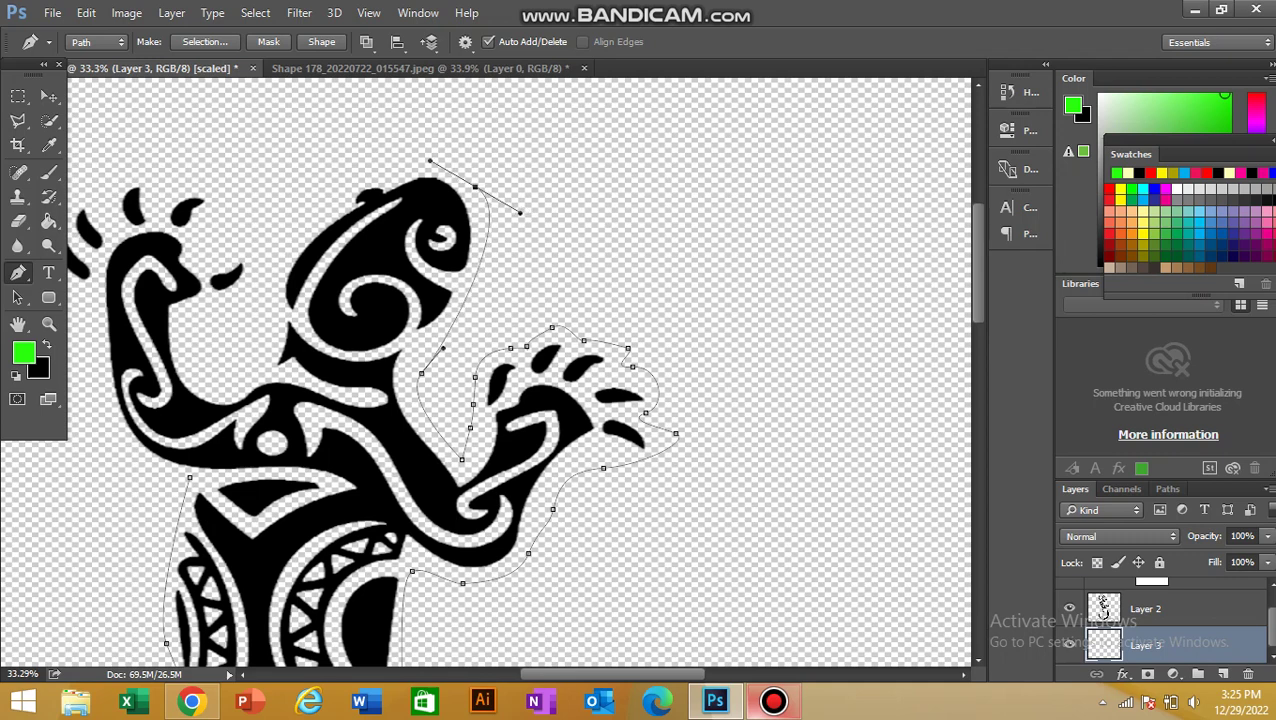
left_click_drag(340, 176, 278, 198)
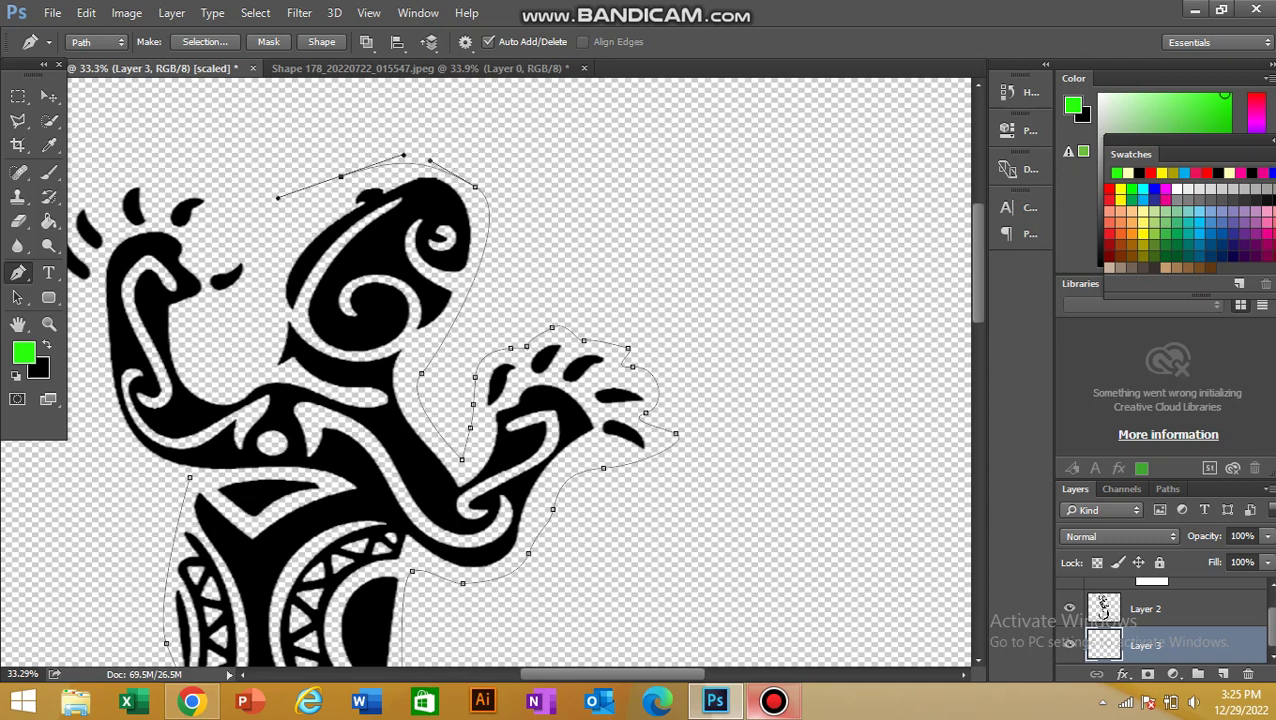
key("ctrl+z")
key("ctrl+z")
key("ctrl+z")
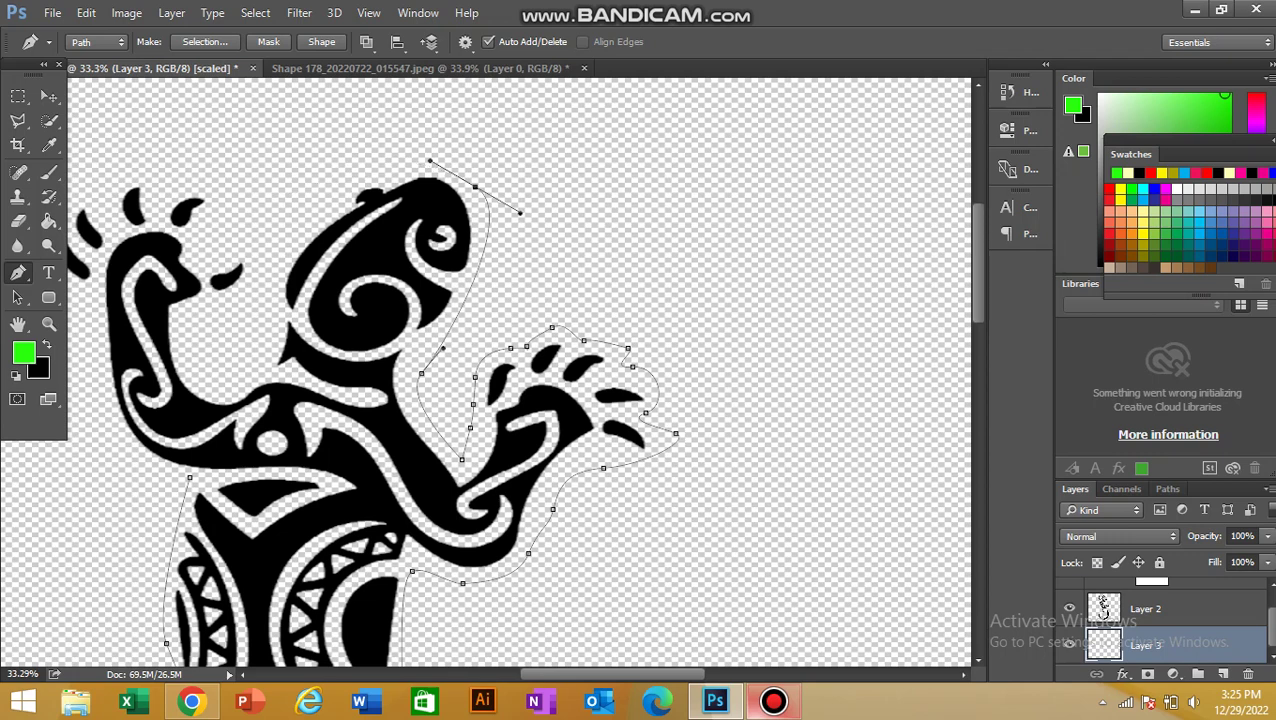
key("ctrl+z")
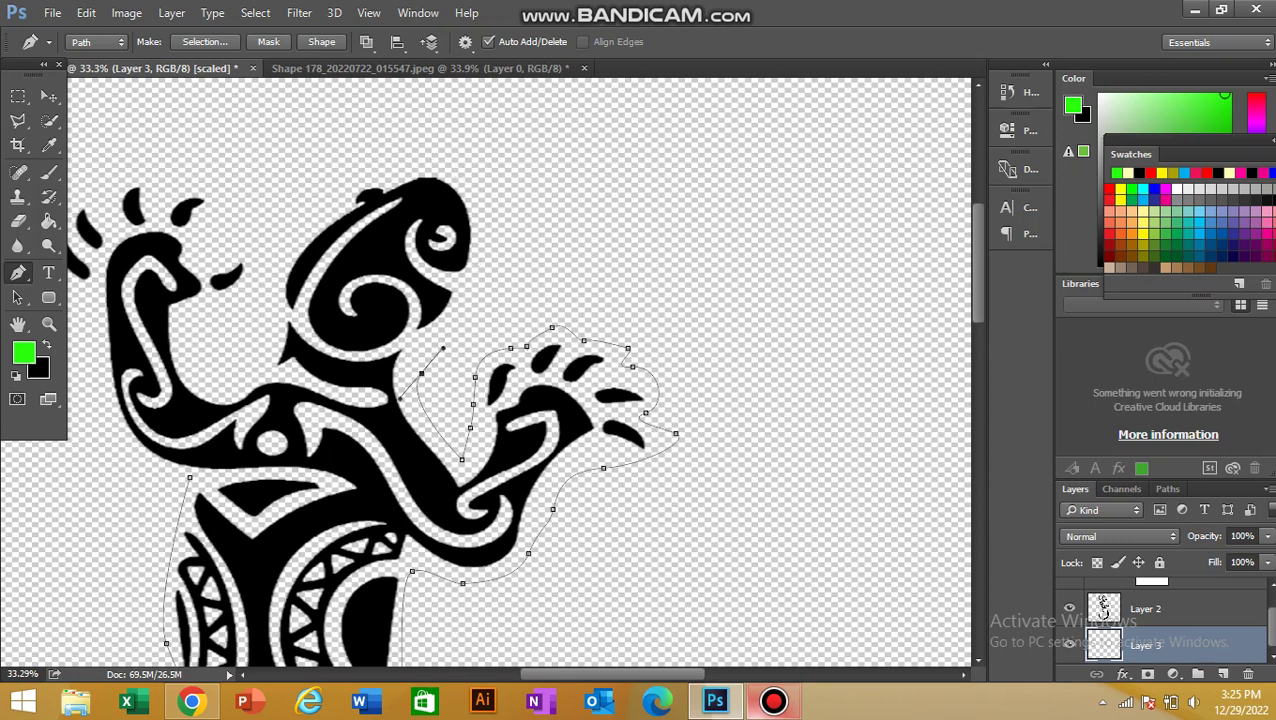
Trace the path around the lizard's head, from the right cheek over the snout and down the left side to the neck.
left_click_drag(488, 242, 346, 188)
left_click_drag(303, 234, 288, 248)
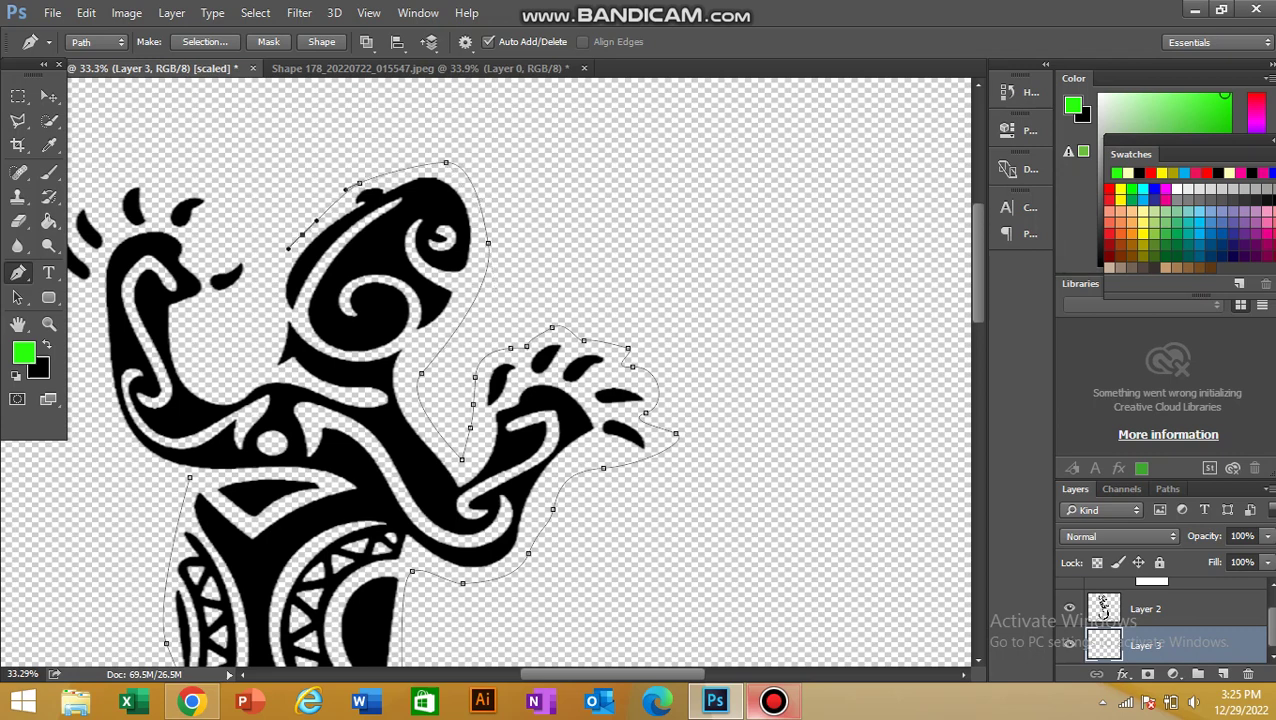
left_click_drag(269, 305, 269, 330)
Continue the path from the left shoulder along the inner side of the left front leg and around its innermost toe.
left_click_drag(232, 377, 207, 387)
left_click_drag(188, 317, 260, 280)
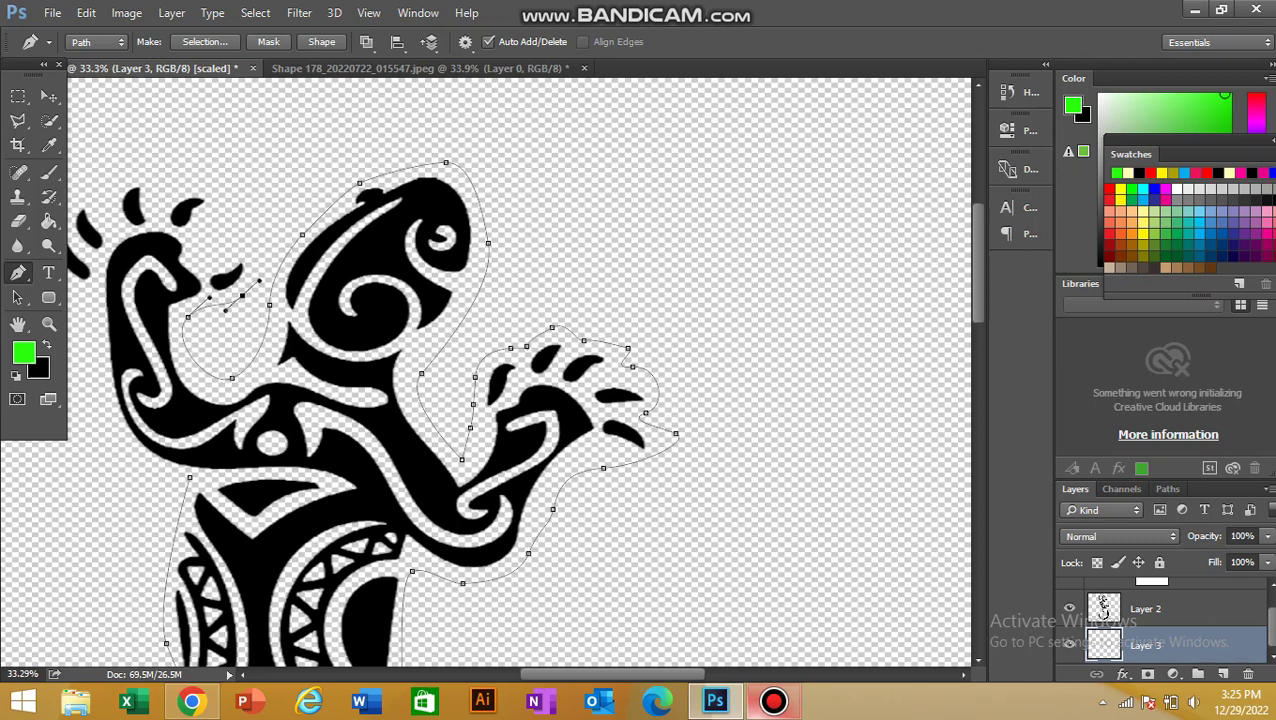
left_click_drag(249, 237, 235, 243)
left_click(211, 255)
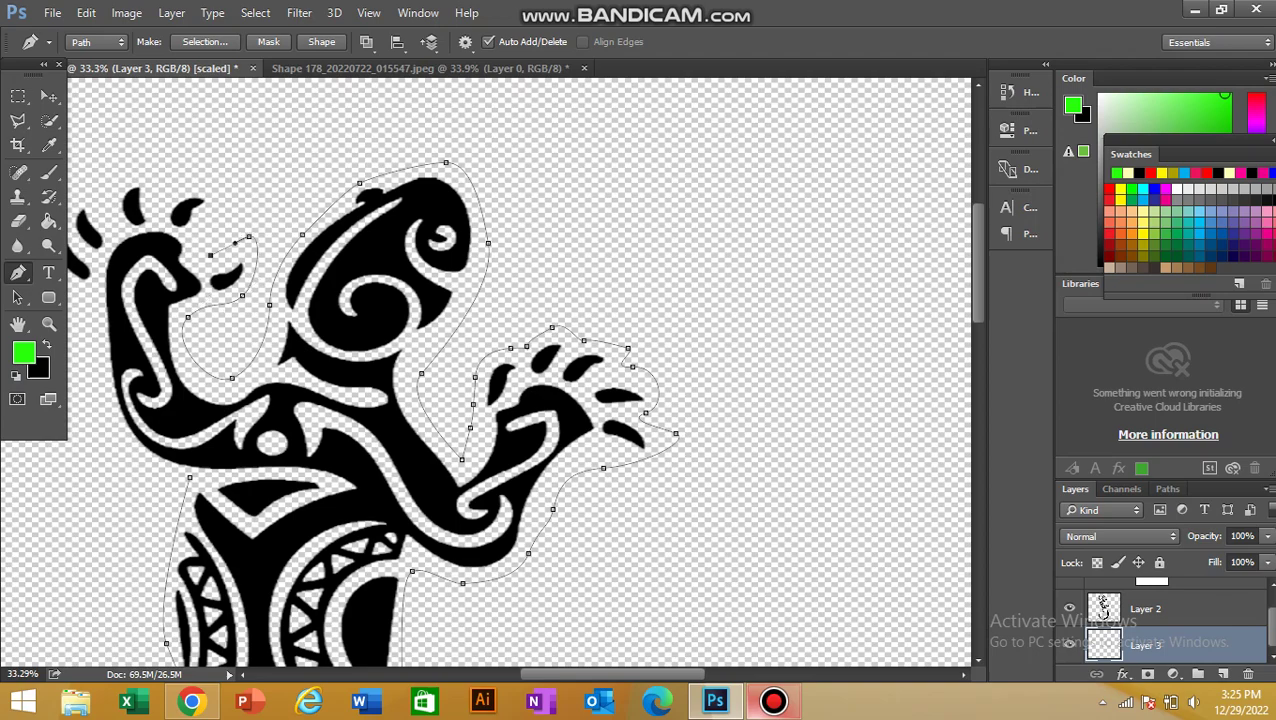